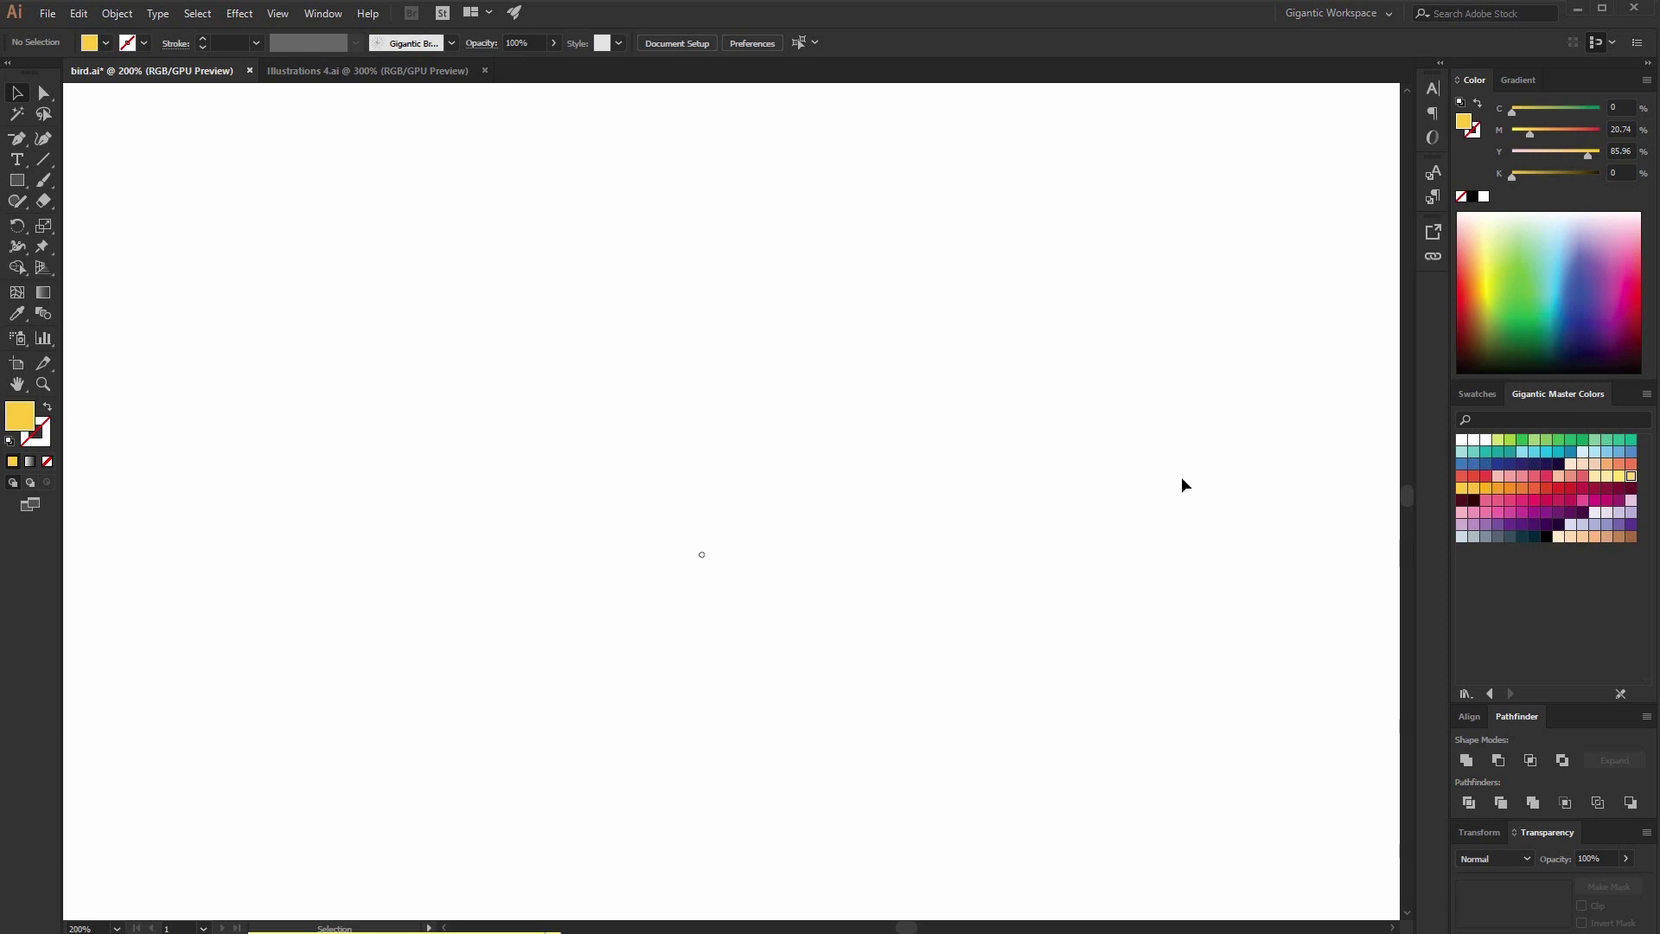
Draw a rectangle about 139 × 244 px near the artboard's centre and fill it with magenta.
{"action": "key", "text": "m"}
{"action": "left_click_drag", "start_coordinate": [554, 294], "coordinate": [794, 715]}
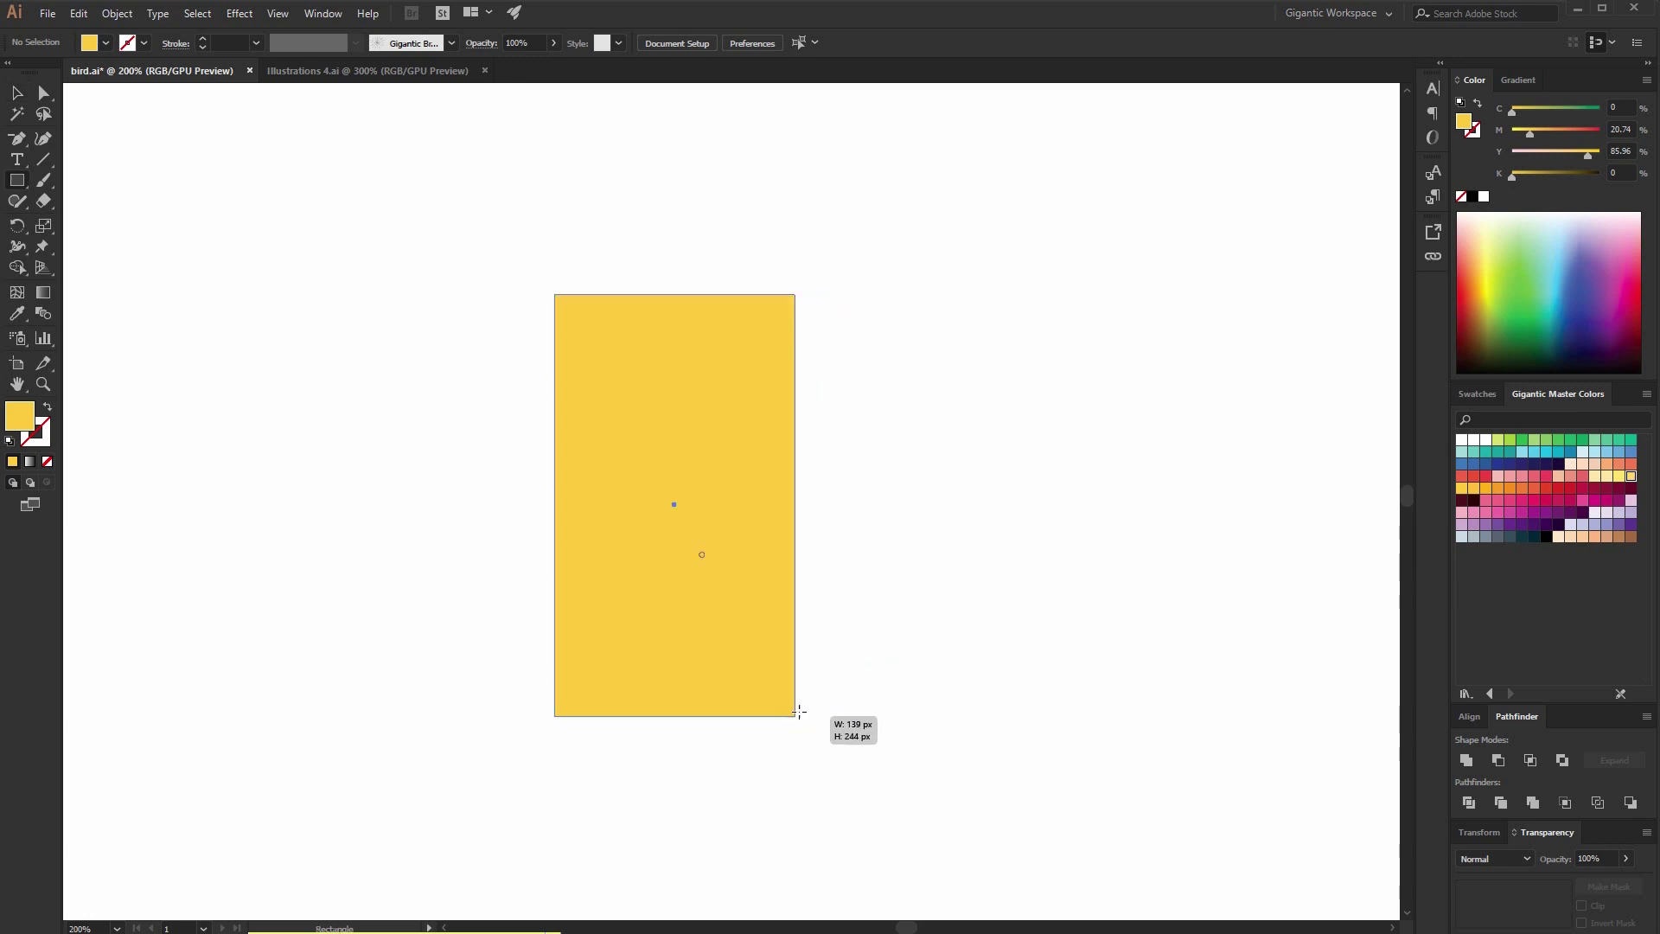
{"action": "left_click", "coordinate": [1595, 505]}
Fully round the magenta rectangle's two top corners and give its bottom-left corner a large radius.
{"action": "key", "text": "a"}
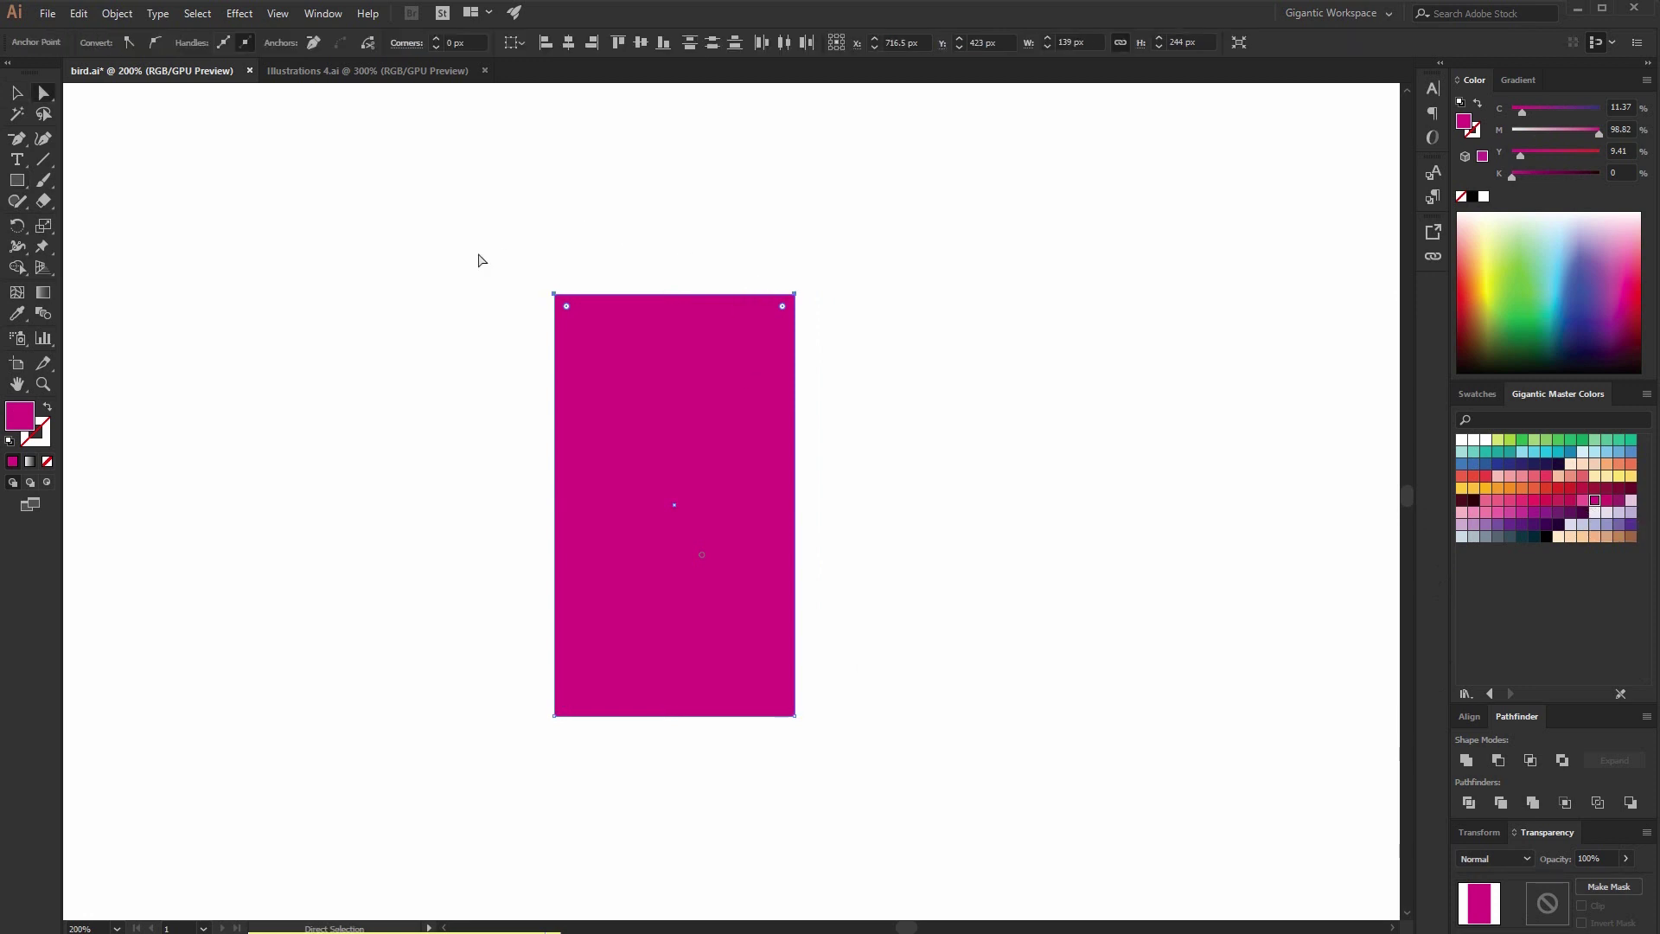
{"action": "left_click_drag", "start_coordinate": [783, 307], "coordinate": [691, 571]}
{"action": "left_click", "coordinate": [558, 714]}
Shift the magenta shape's top anchor points down to shorten it to about 216 px high.
{"action": "left_click_drag", "start_coordinate": [880, 288], "coordinate": [501, 443]}
{"action": "key", "text": "Down"}
{"action": "key", "text": "Down"}
{"action": "key", "text": "Down"}
{"action": "key", "text": "Down"}
{"action": "key", "text": "Down"}
{"action": "key", "text": "Down"}
{"action": "key", "text": "Down"}
{"action": "key", "text": "Down"}
{"action": "key", "text": "Down"}
{"action": "key", "text": "Down"}
{"action": "key", "text": "Down"}
{"action": "key", "text": "Down"}
{"action": "key", "text": "Down"}
{"action": "key", "text": "Down"}
{"action": "key", "text": "Down"}
{"action": "key", "text": "Down"}
{"action": "key", "text": "Down"}
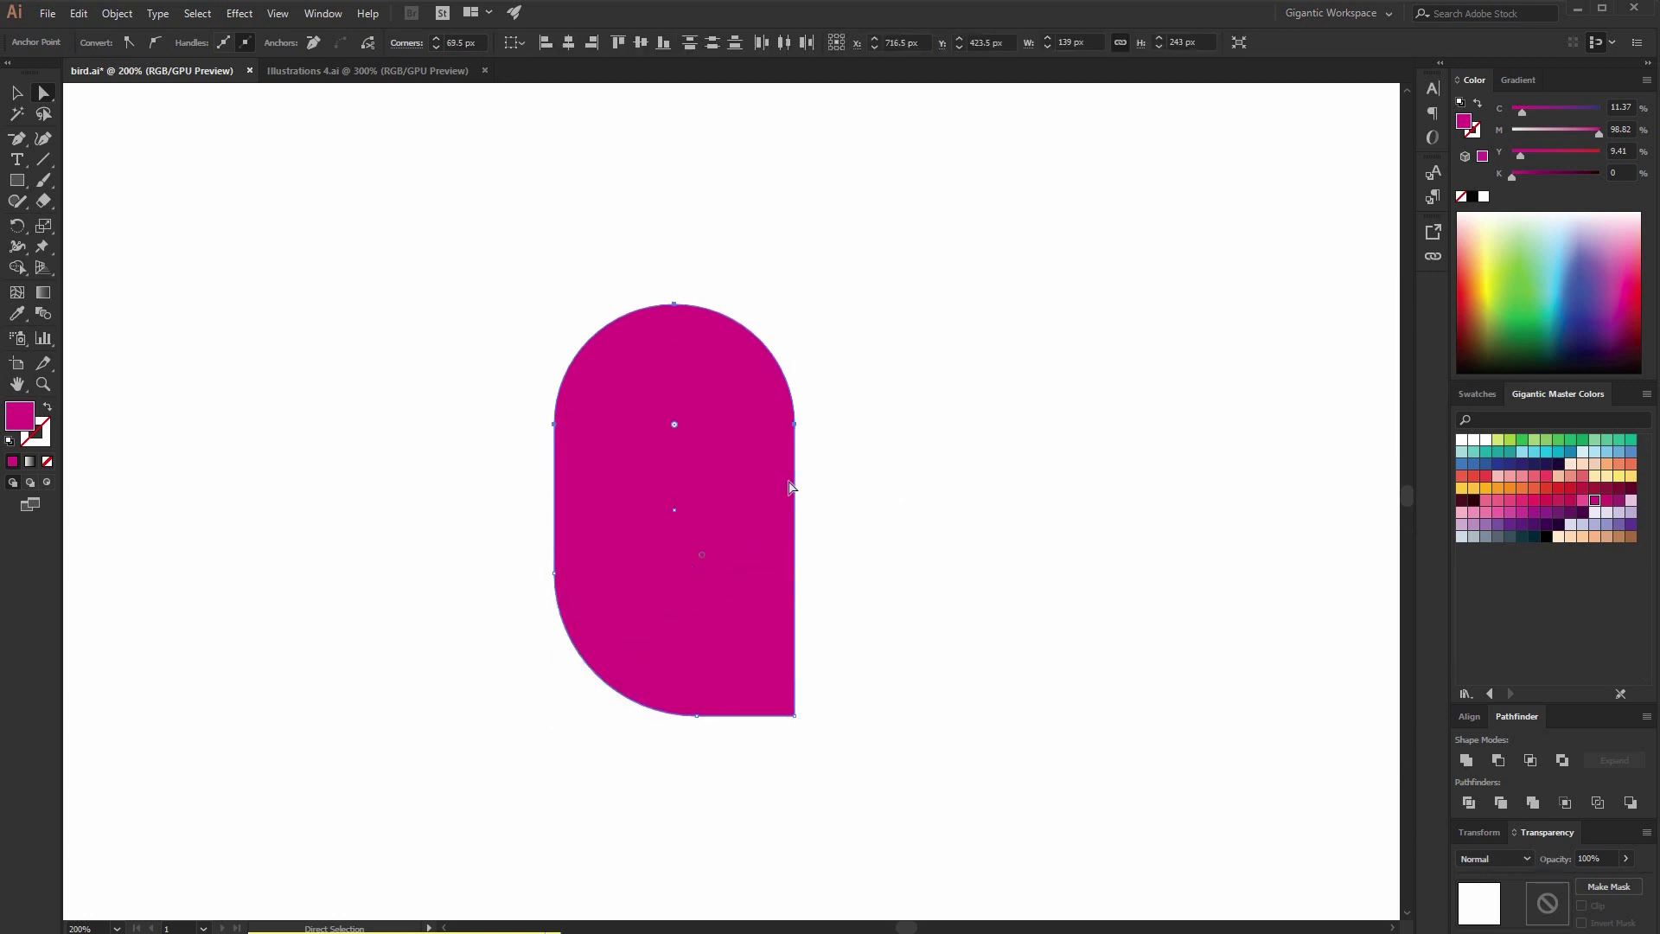
{"action": "key", "text": "Down"}
{"action": "key", "text": "Down"}
{"action": "key", "text": "Down"}
{"action": "key", "text": "Down"}
{"action": "key", "text": "Down"}
{"action": "key", "text": "Down"}
{"action": "key", "text": "Down"}
{"action": "key", "text": "Down"}
{"action": "key", "text": "Down"}
{"action": "key", "text": "Down"}
{"action": "key", "text": "Down"}
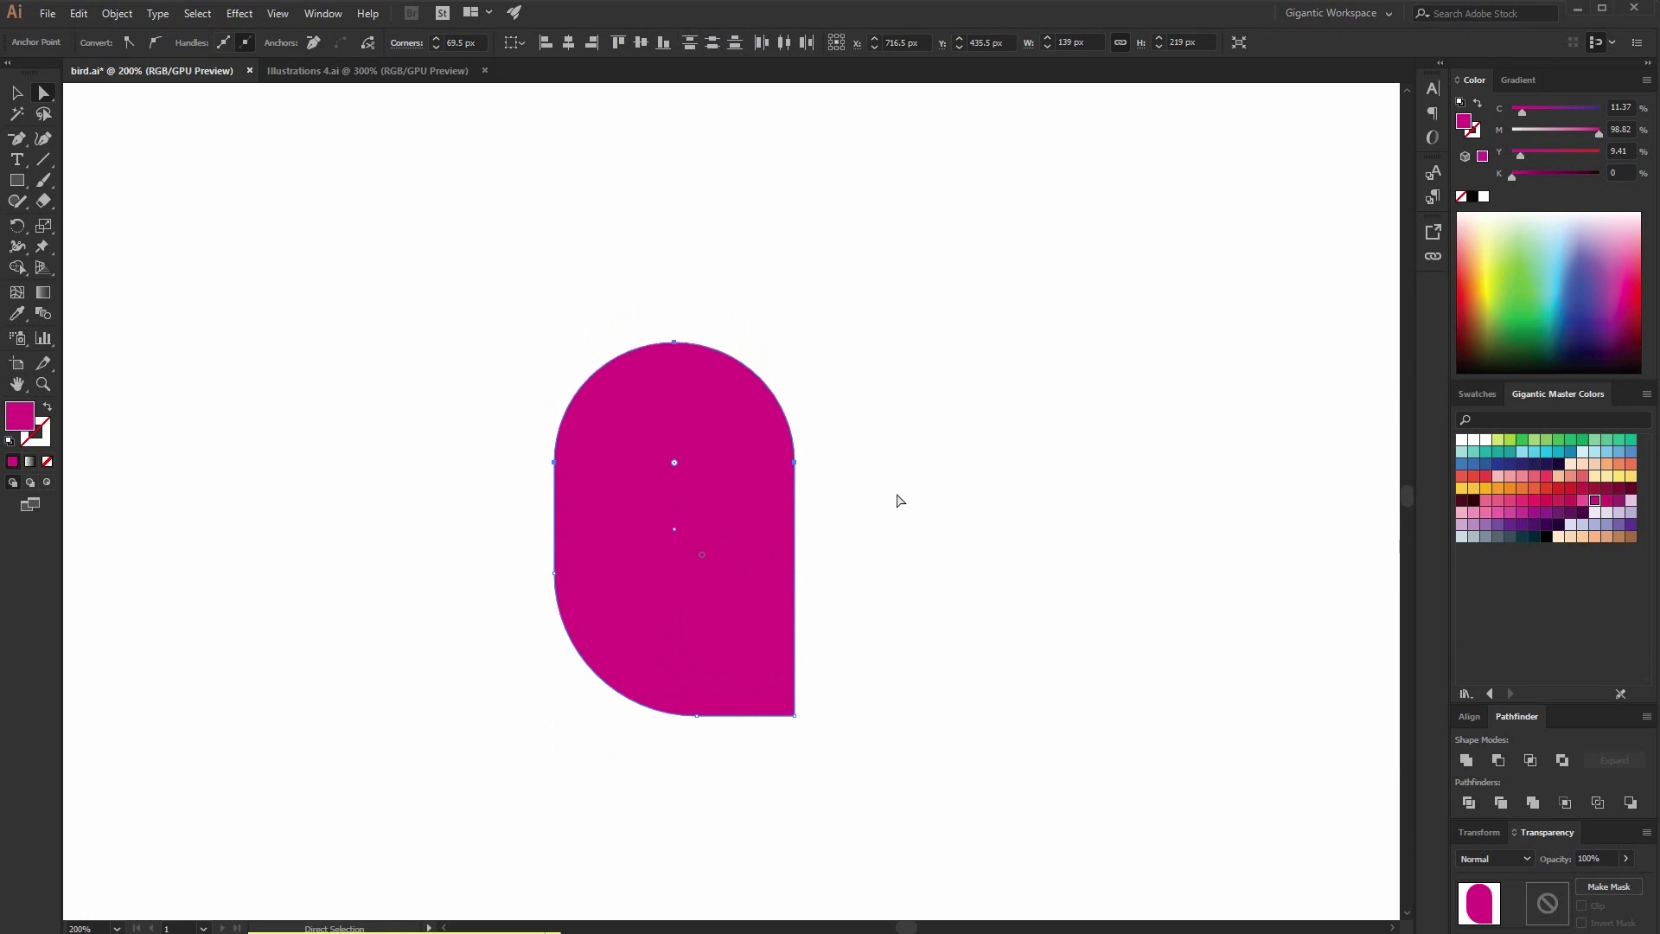
Move the whole magenta body shape up and to the left.
{"action": "left_click", "coordinate": [17, 93]}
{"action": "left_click", "coordinate": [689, 567]}
{"action": "left_click_drag", "start_coordinate": [689, 568], "coordinate": [558, 510]}
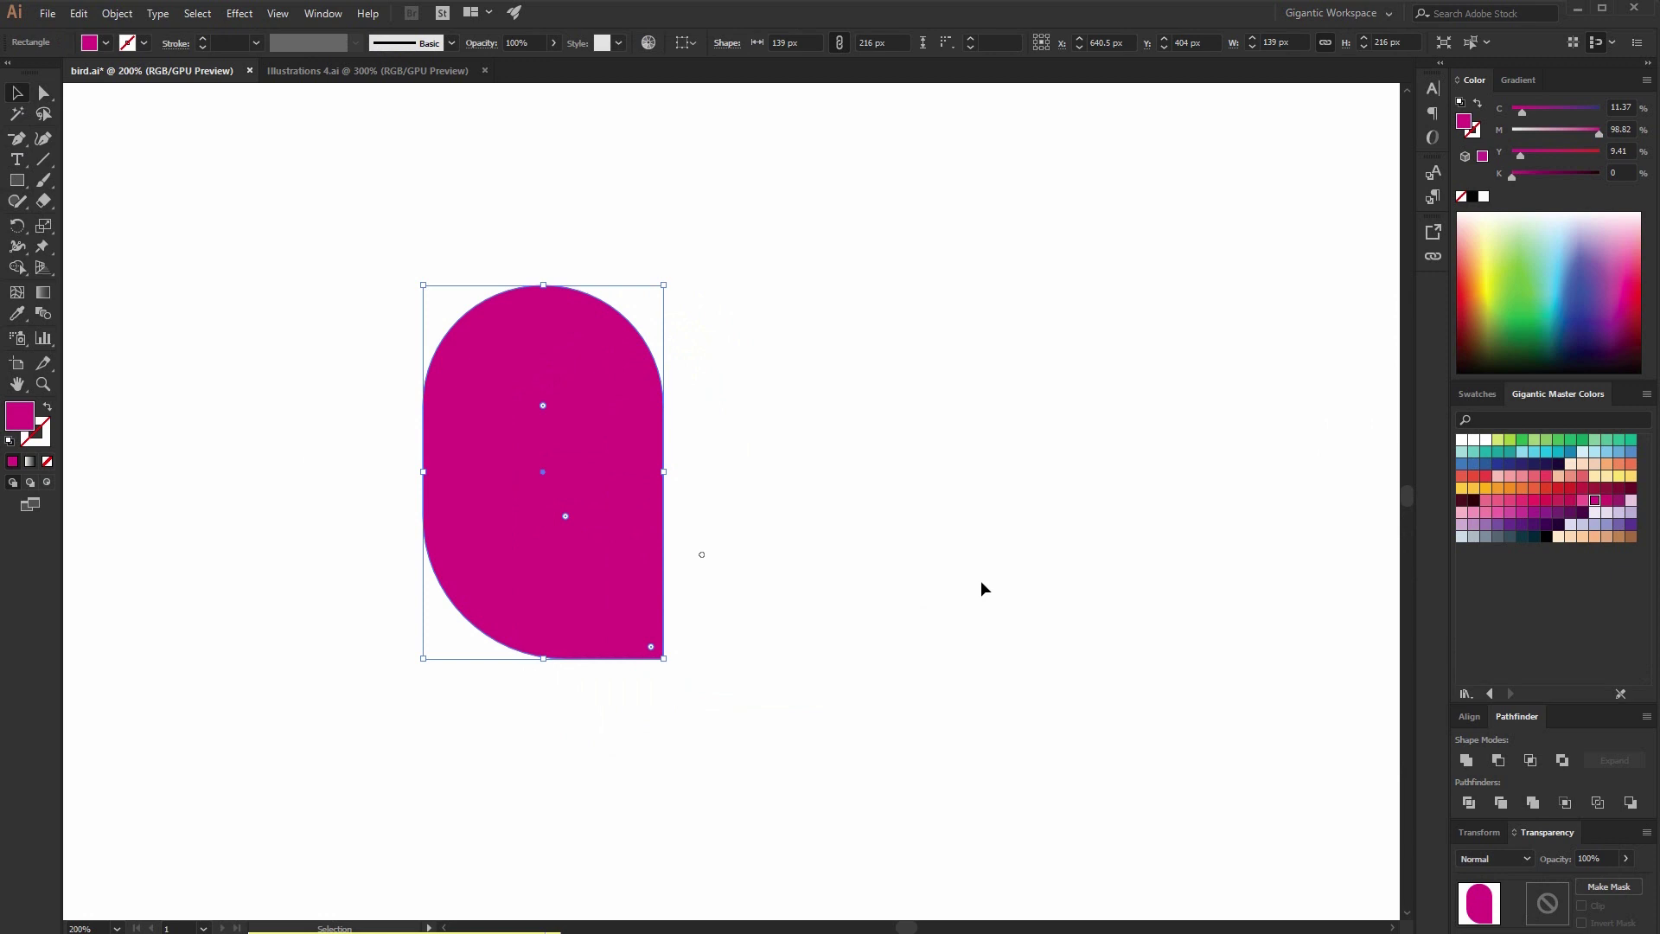
Draw a rectangle about 52 × 96 px beside the body and fully round its two top corners.
{"action": "key", "text": "m"}
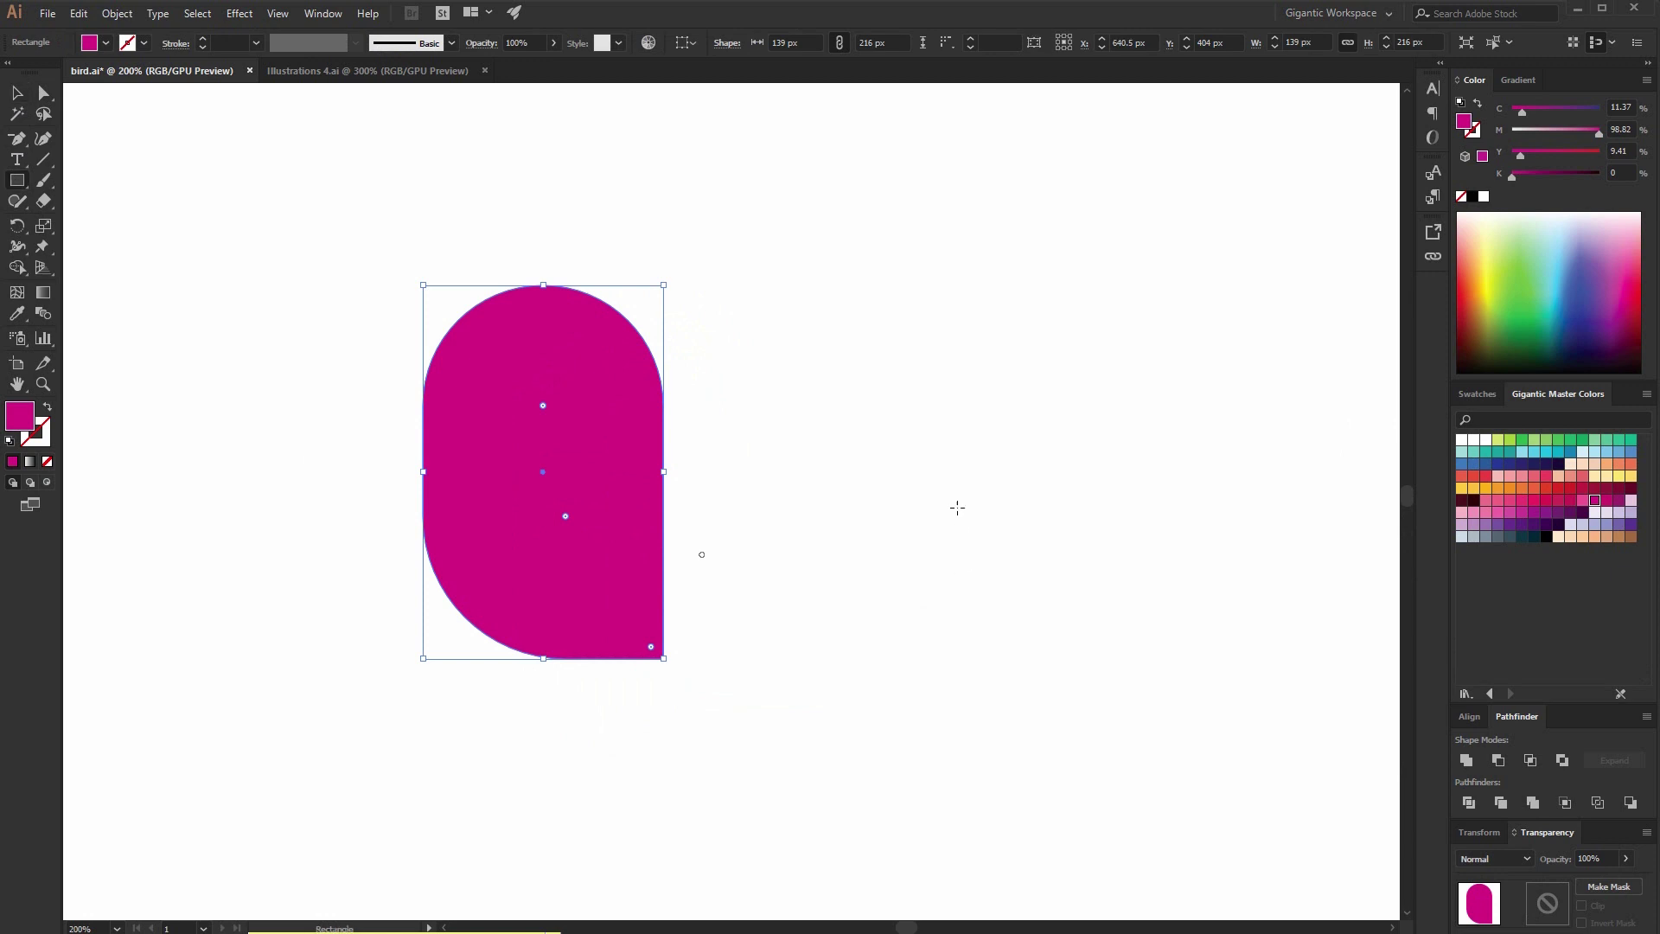
{"action": "left_click_drag", "start_coordinate": [897, 385], "coordinate": [988, 551]}
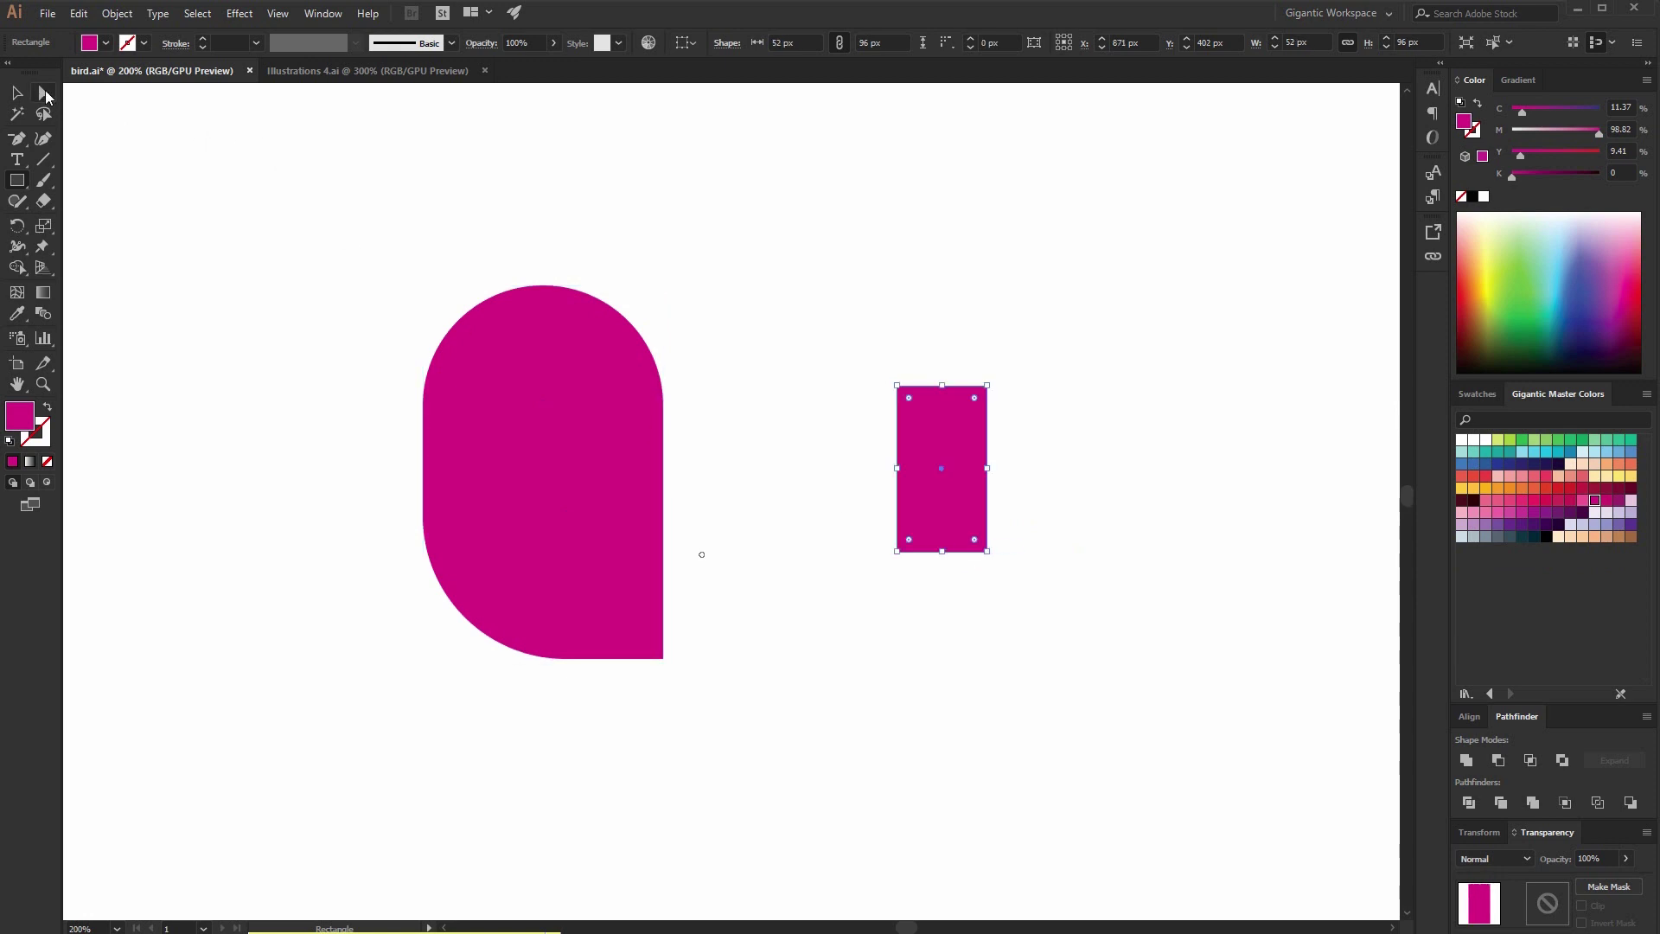
{"action": "left_click", "coordinate": [45, 94]}
{"action": "left_click_drag", "start_coordinate": [843, 340], "coordinate": [974, 556]}
{"action": "left_click", "coordinate": [14, 94]}
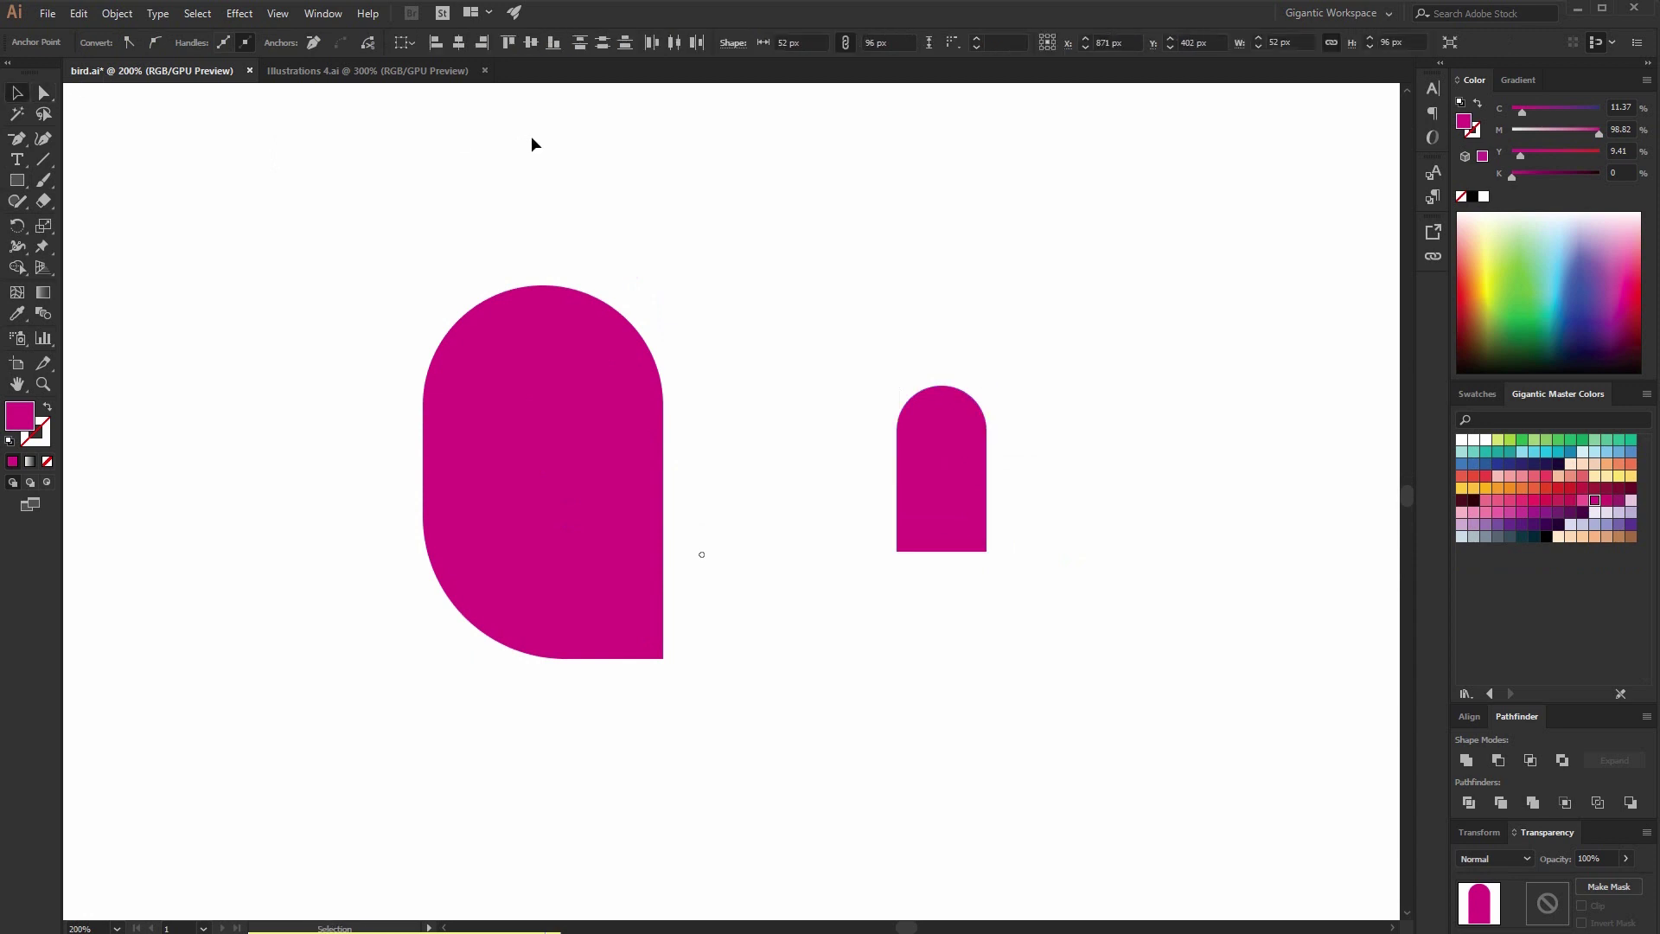
Make a copy of the small arch rotated 90° clockwise and align both arches to their left and bottom edges.
{"action": "left_click", "coordinate": [863, 439]}
{"action": "left_click", "coordinate": [980, 478]}
{"action": "key", "text": "a"}
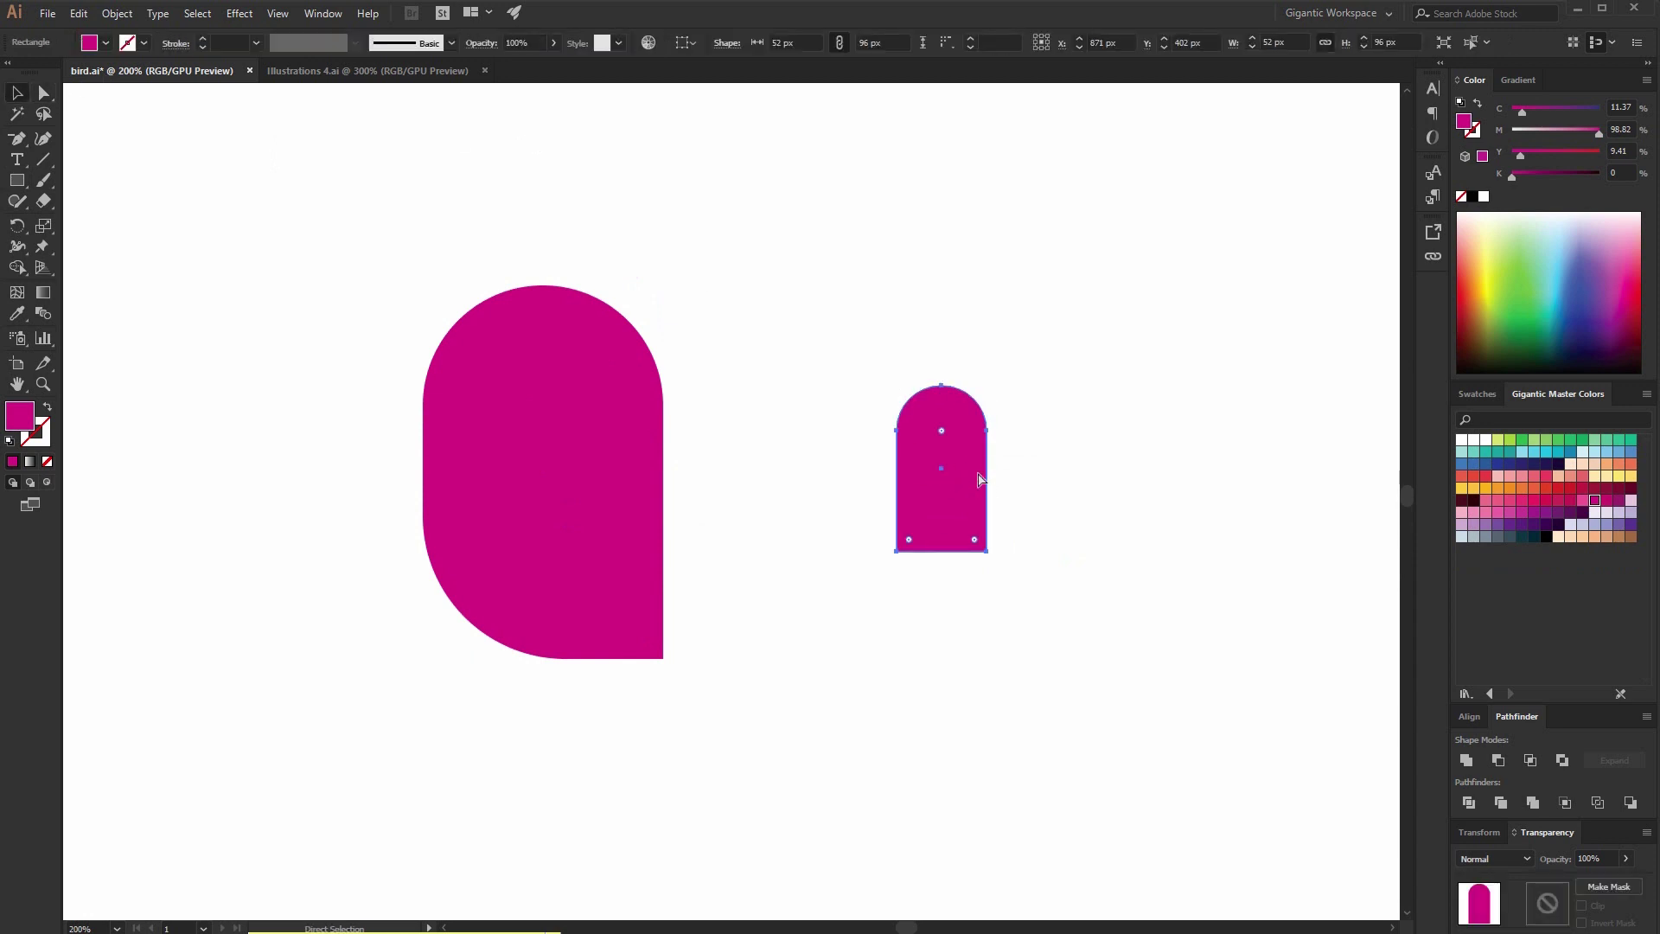
{"action": "key", "text": "v"}
{"action": "left_click_drag", "start_coordinate": [995, 378], "coordinate": [1072, 502]}
{"action": "left_click", "coordinate": [960, 531], "text": "shift"}
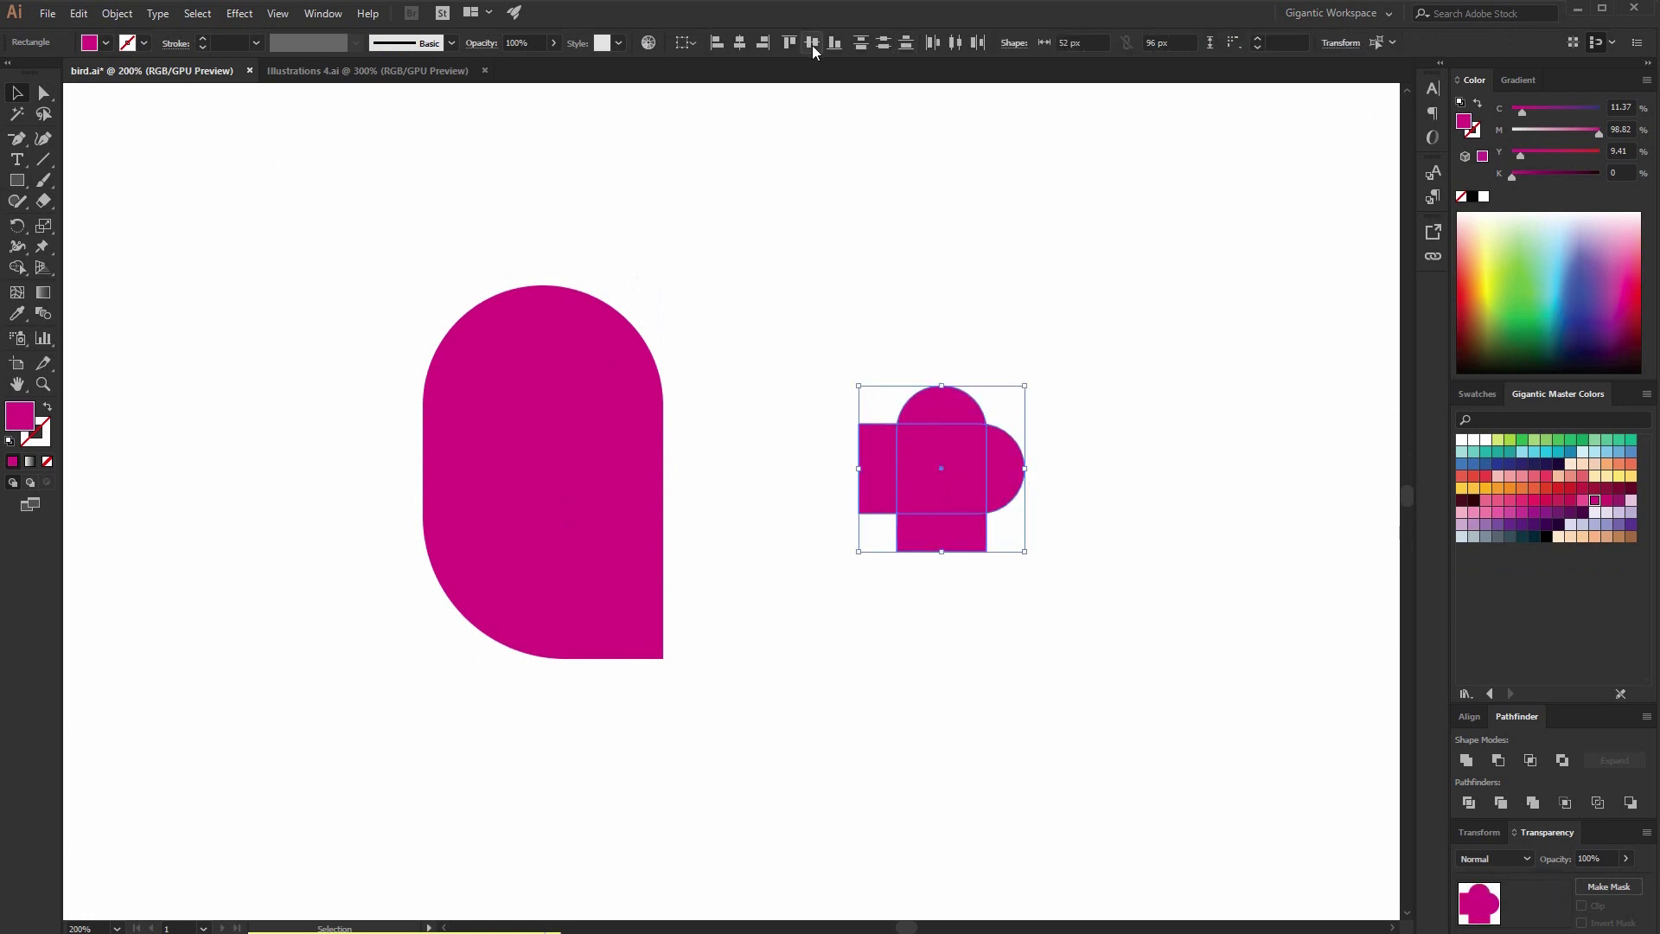
{"action": "left_click", "coordinate": [714, 48]}
{"action": "left_click", "coordinate": [832, 43]}
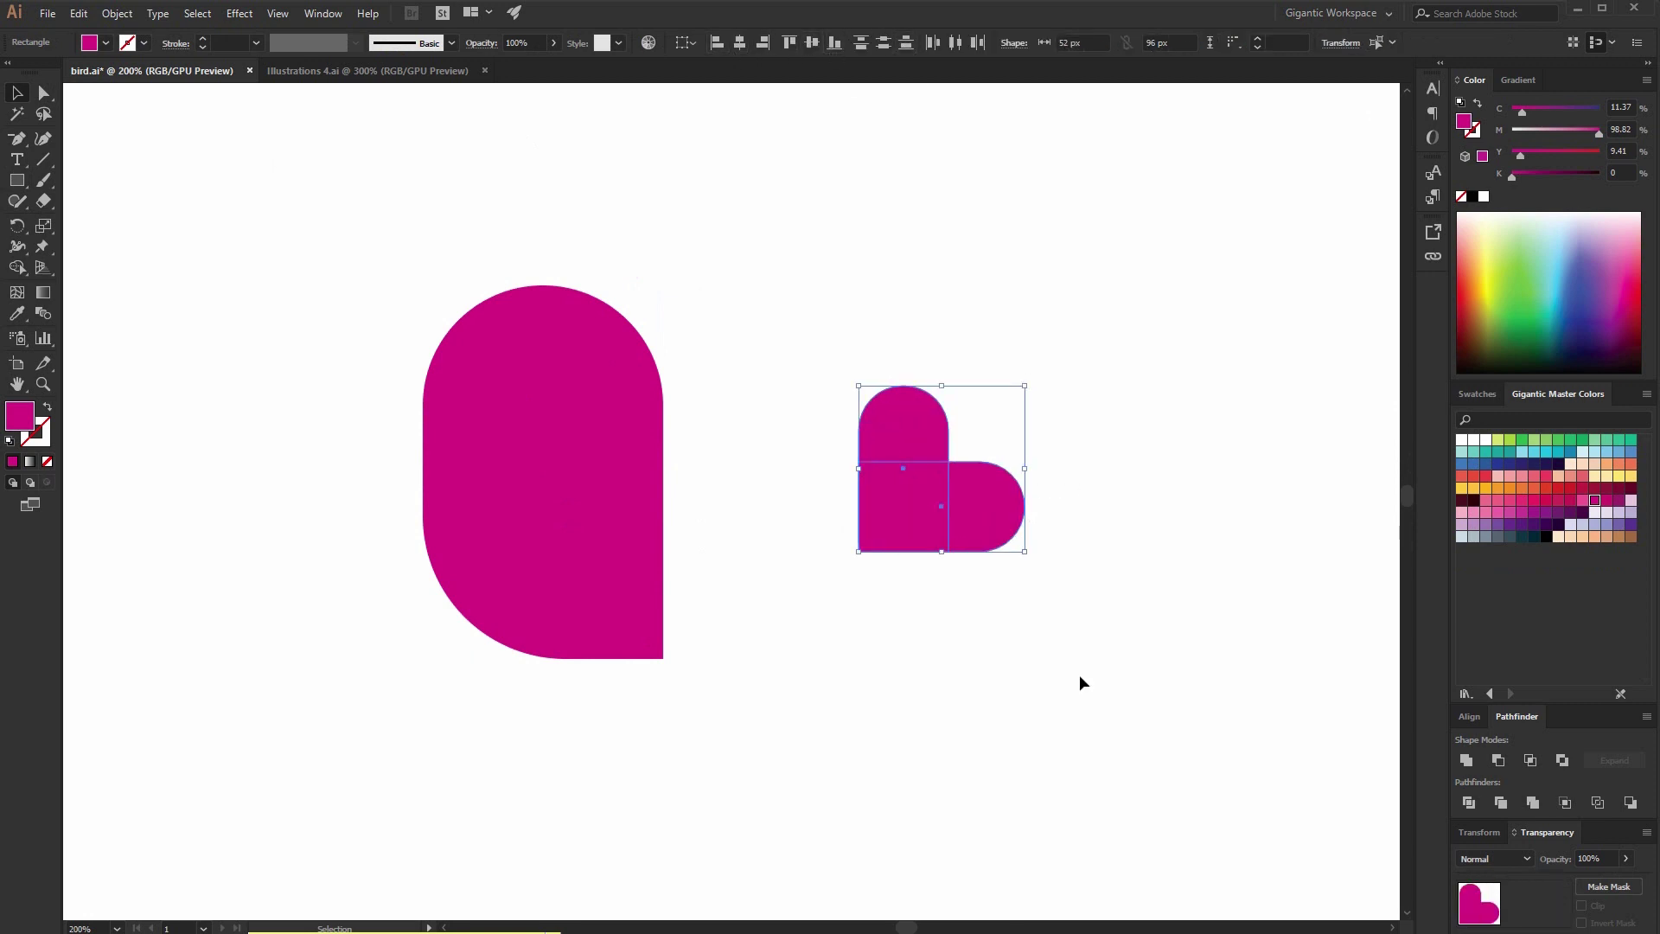
Rotate the two overlapping arches 45° together and unite them into one upright heart.
{"action": "left_click_drag", "start_coordinate": [1030, 562], "coordinate": [1086, 467]}
{"action": "left_click", "coordinate": [1213, 412]}
{"action": "left_click_drag", "start_coordinate": [1198, 348], "coordinate": [796, 627]}
{"action": "left_click", "coordinate": [1470, 759]}
Draw a wide rectangle covering the heart's lower tip and divide both shapes where they overlap.
{"action": "key", "text": "m"}
{"action": "left_click_drag", "start_coordinate": [1160, 664], "coordinate": [797, 520]}
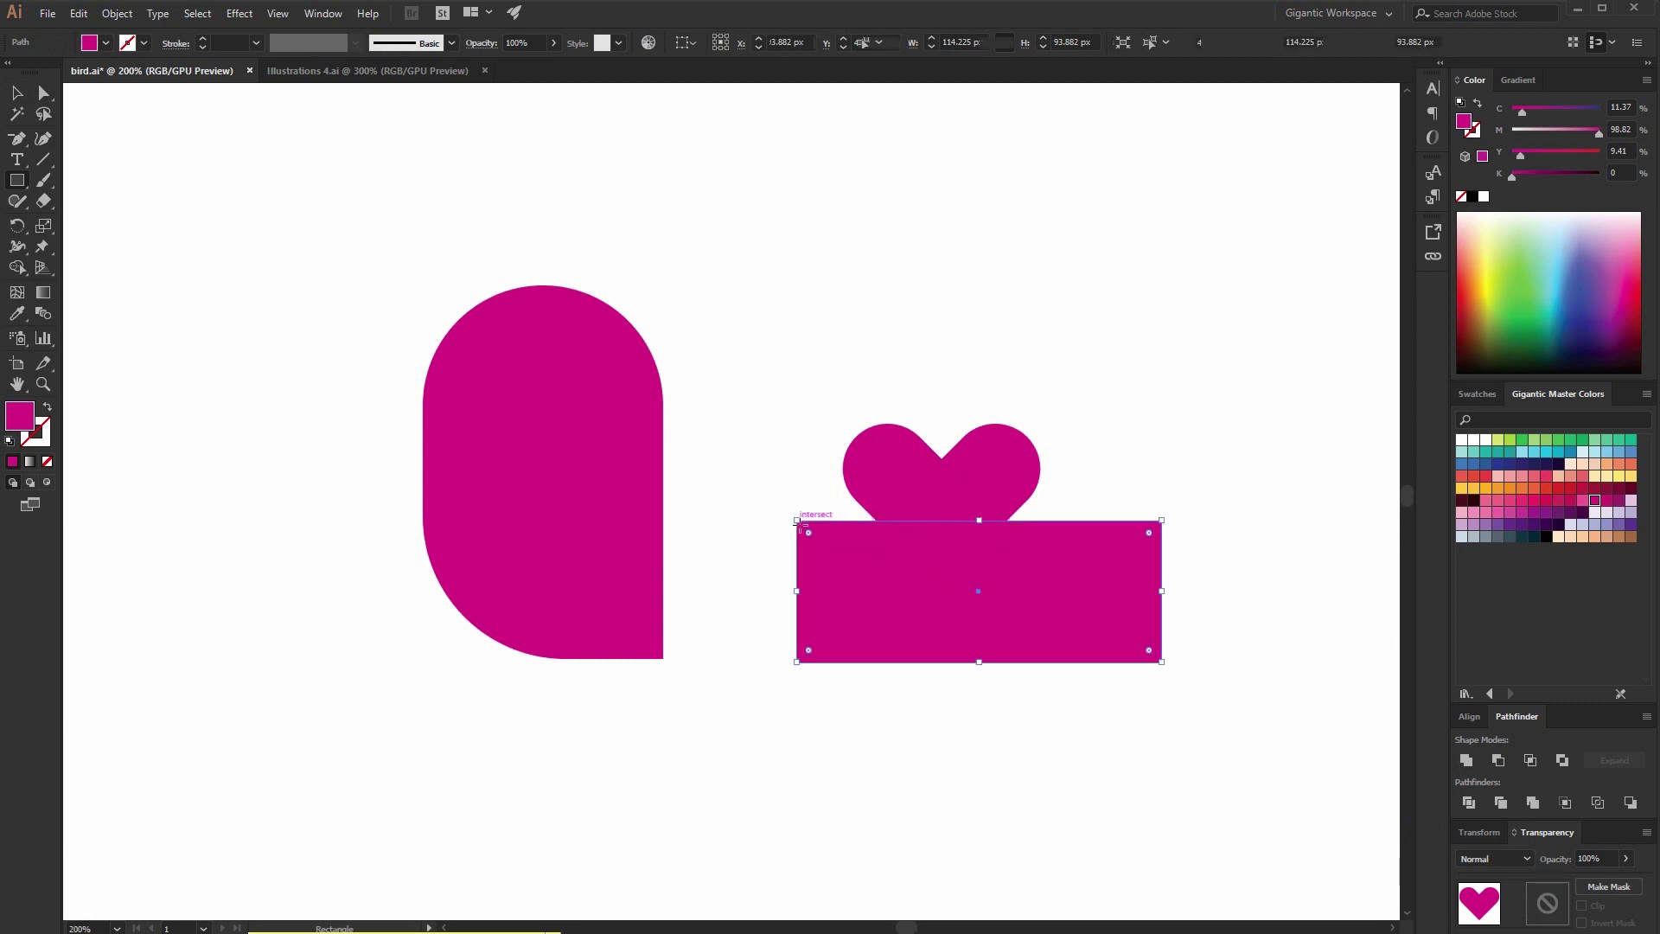
{"action": "left_click", "coordinate": [13, 97]}
{"action": "left_click_drag", "start_coordinate": [1048, 348], "coordinate": [932, 546]}
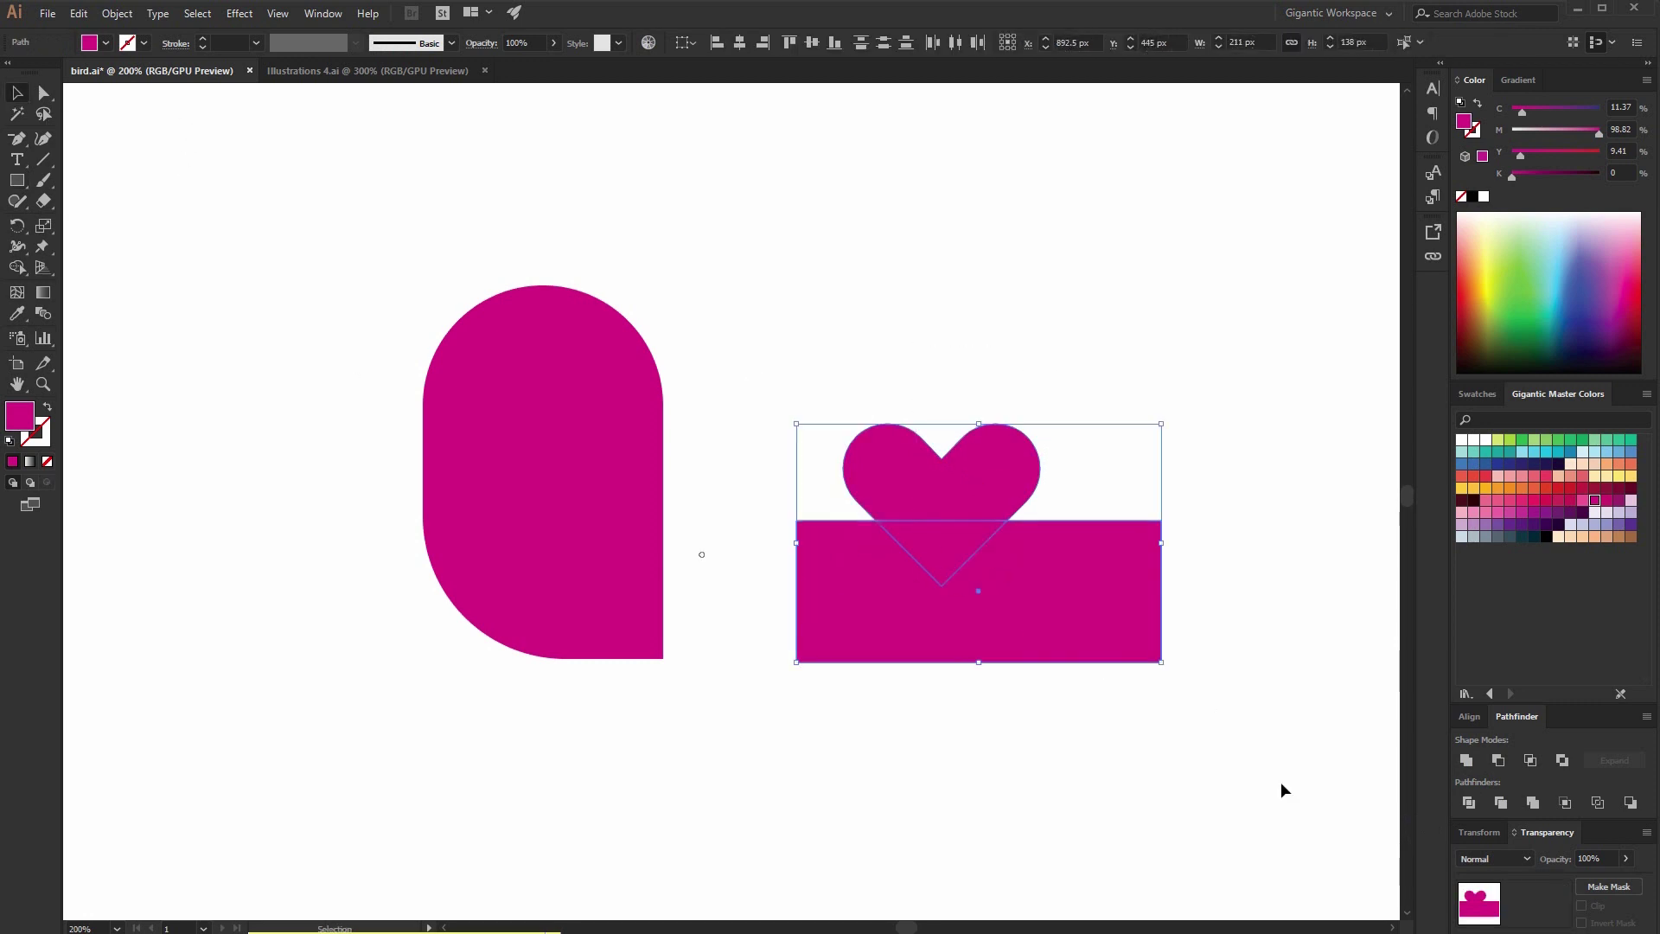
{"action": "left_click", "coordinate": [1469, 805]}
Ungroup the divided shapes and delete the leftover rectangle around the heart's tip.
{"action": "right_click", "coordinate": [999, 559]}
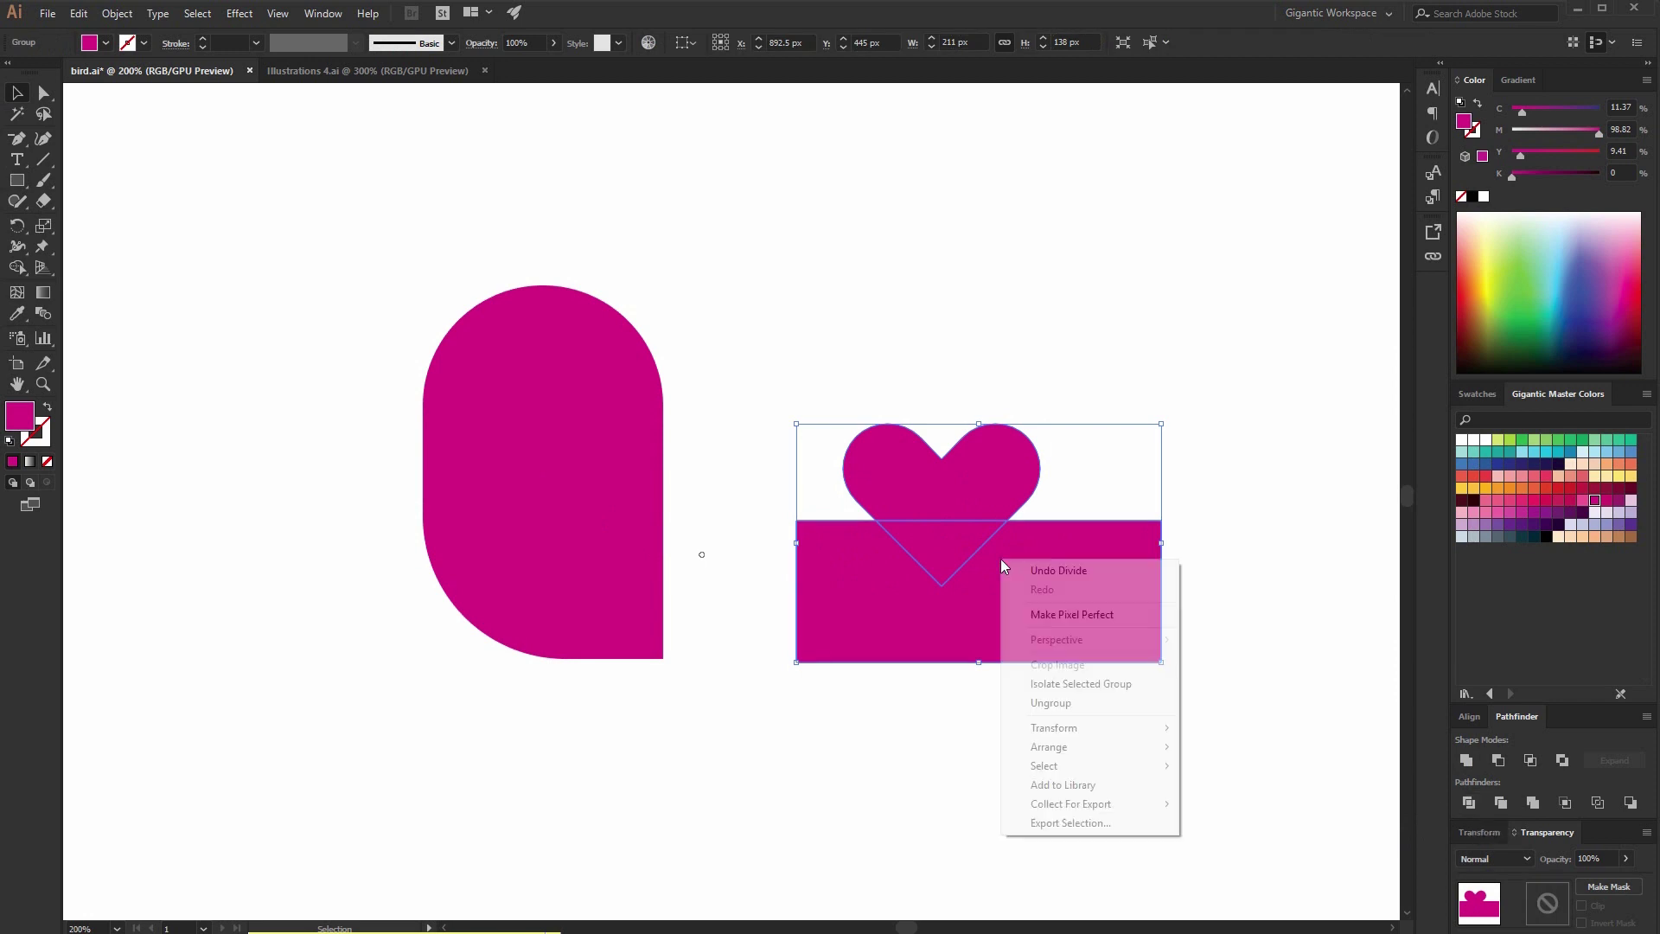
{"action": "left_click", "coordinate": [1123, 706]}
{"action": "left_click", "coordinate": [1100, 668]}
{"action": "left_click", "coordinate": [1019, 630]}
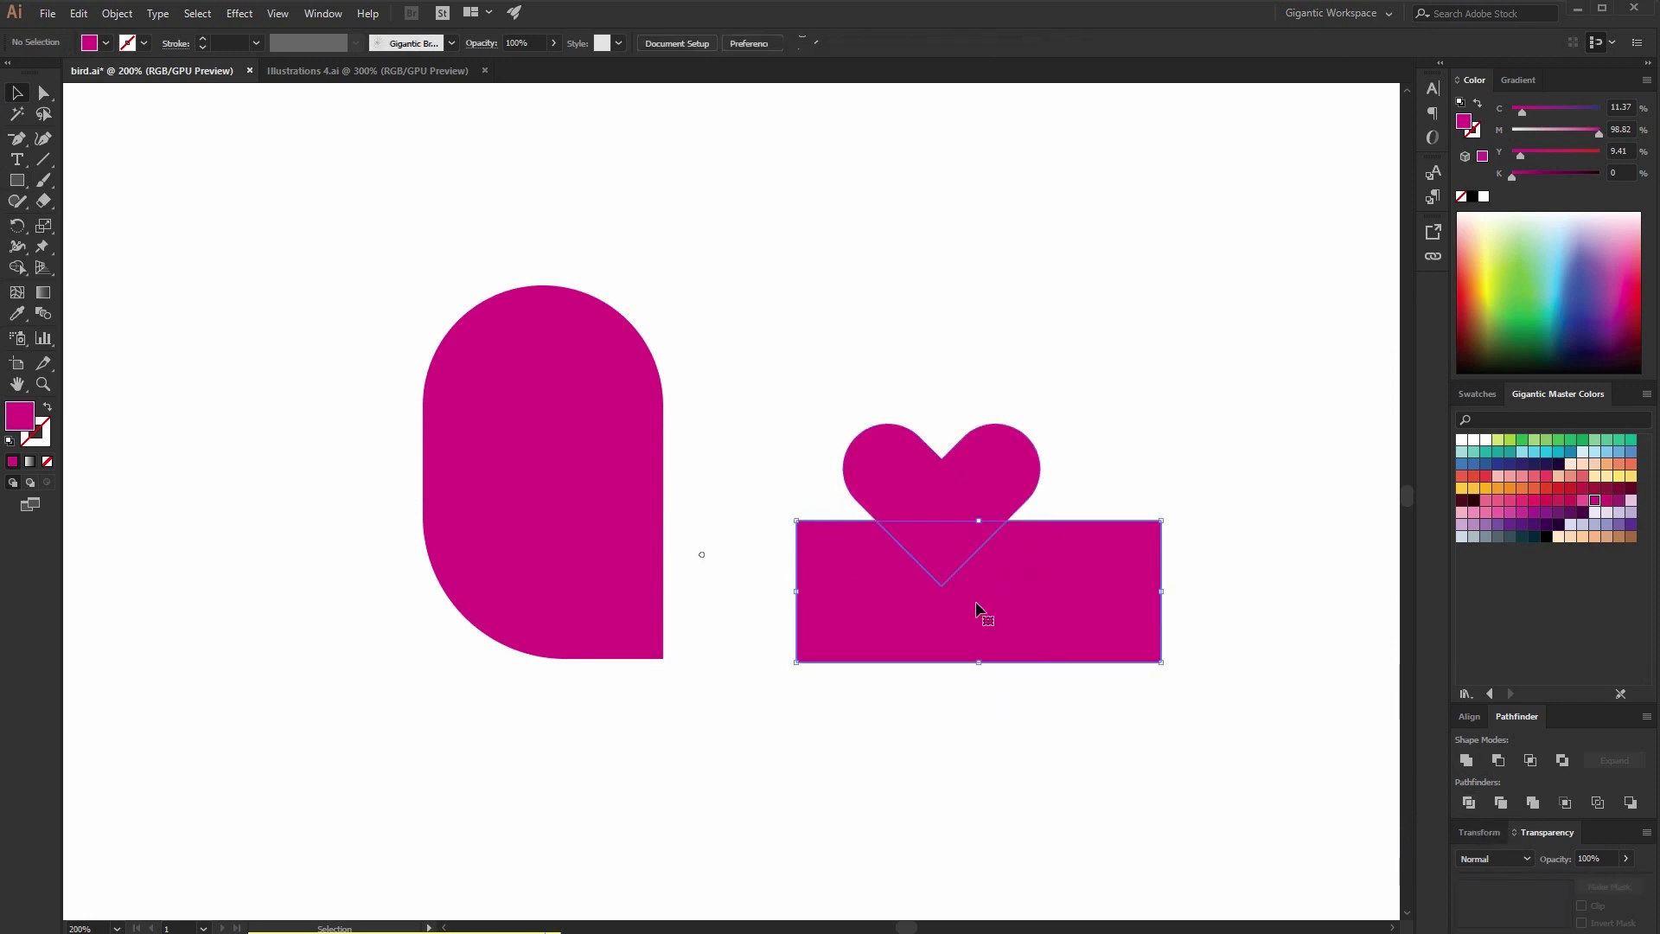
{"action": "key", "text": "Delete"}
Fill the heart's lower triangle with yellow and its upper part with white.
{"action": "left_click", "coordinate": [943, 551]}
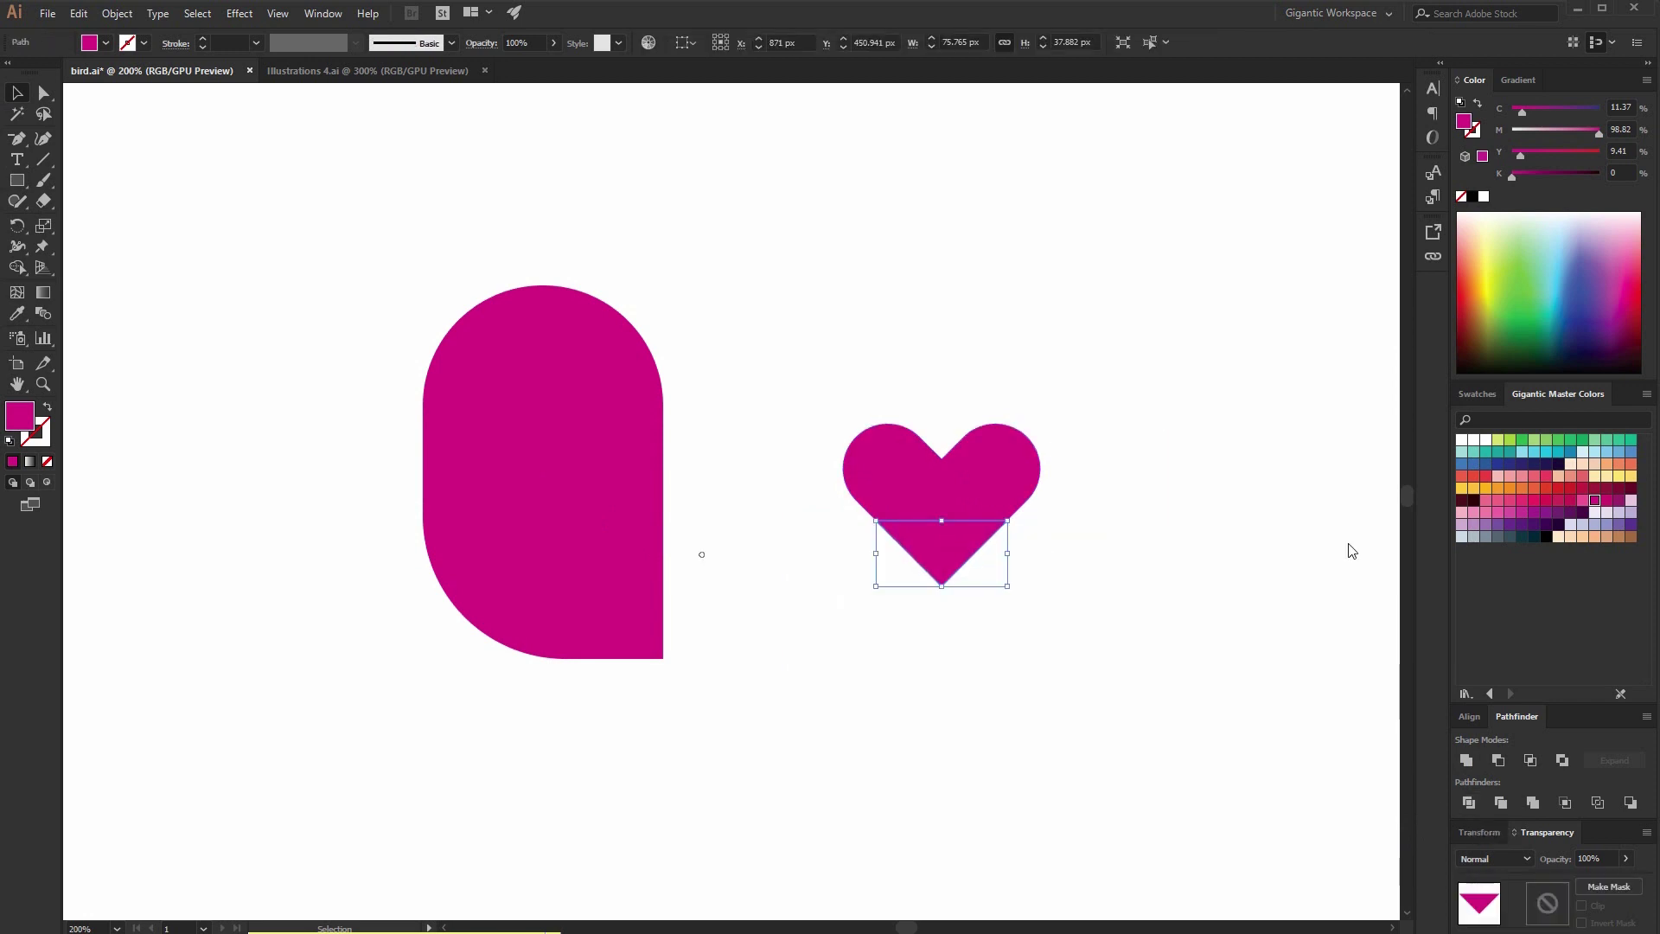
{"action": "left_click", "coordinate": [1461, 489]}
{"action": "left_click", "coordinate": [1033, 480]}
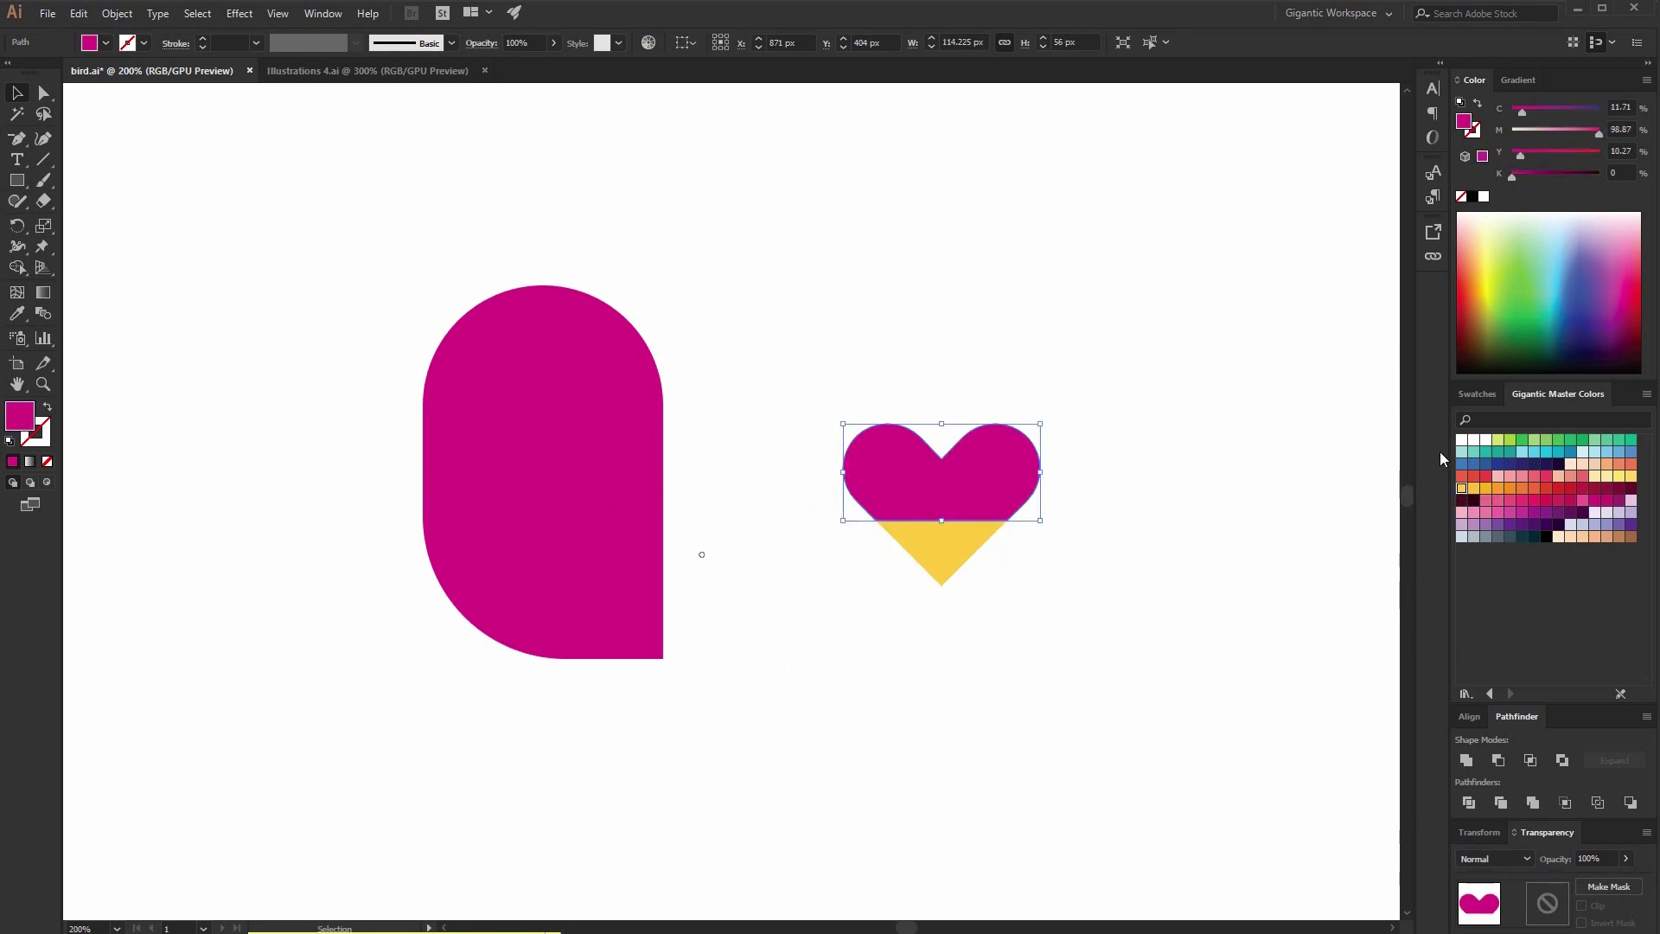
{"action": "left_click", "coordinate": [1463, 441]}
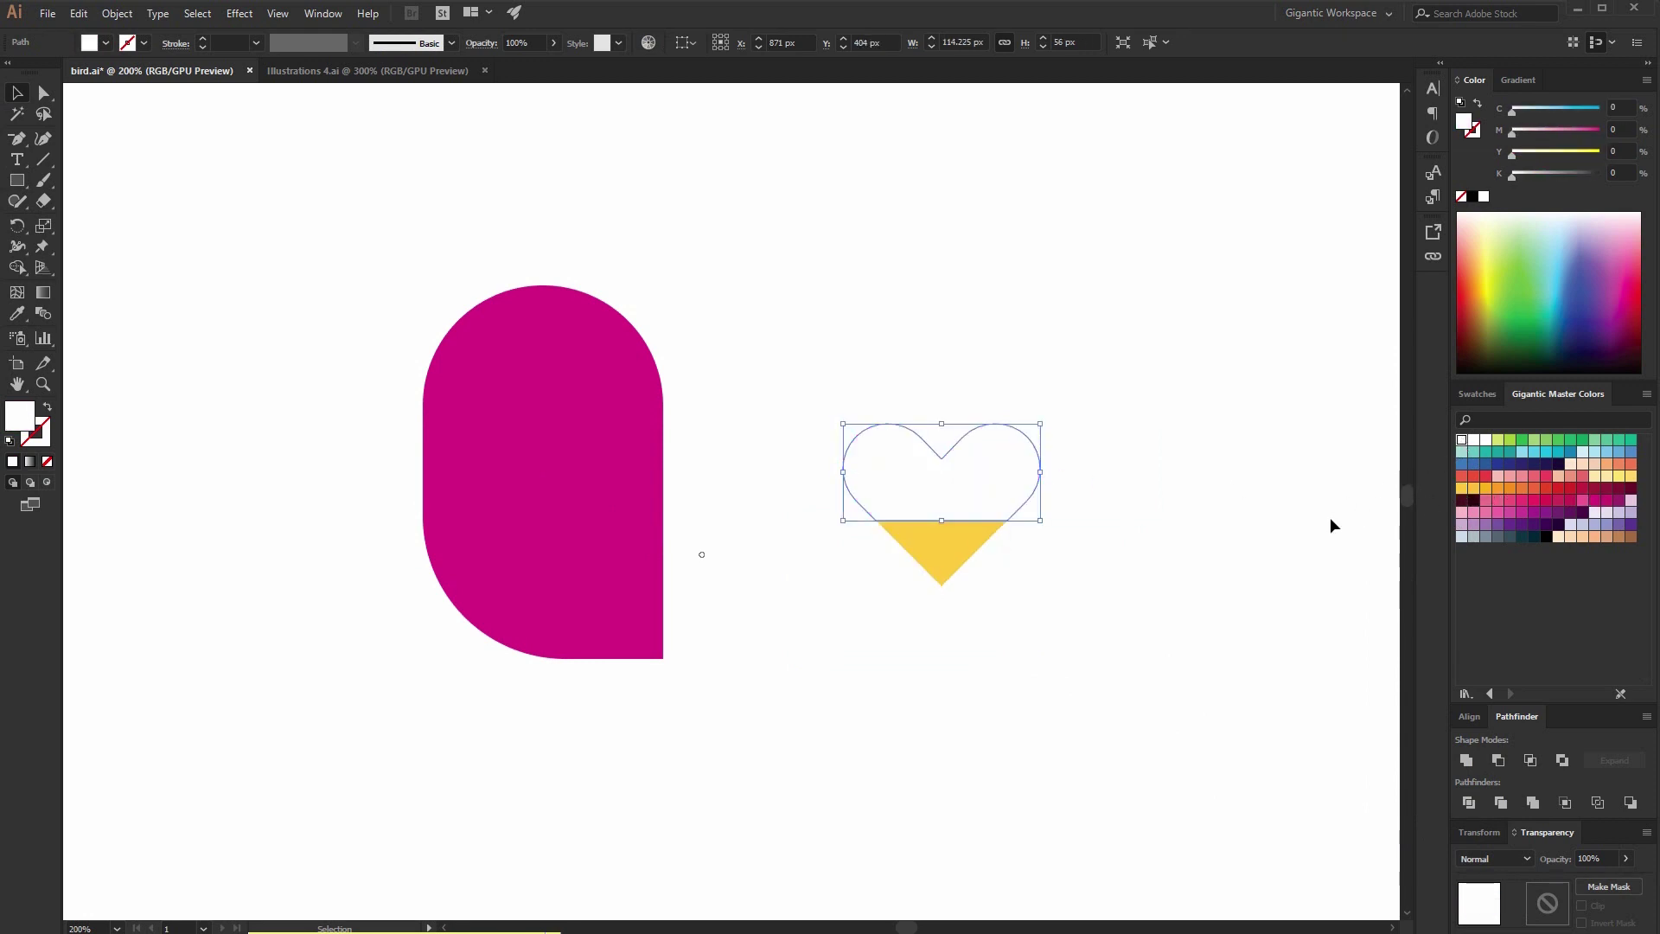
{"action": "left_click", "coordinate": [1175, 428]}
Group the heart's two parts, scale the group to about 80 px wide and place it on the magenta body.
{"action": "key", "text": "a"}
{"action": "left_click_drag", "start_coordinate": [1089, 344], "coordinate": [956, 588]}
{"action": "key", "text": "v"}
{"action": "left_click_drag", "start_coordinate": [1043, 424], "coordinate": [545, 452]}
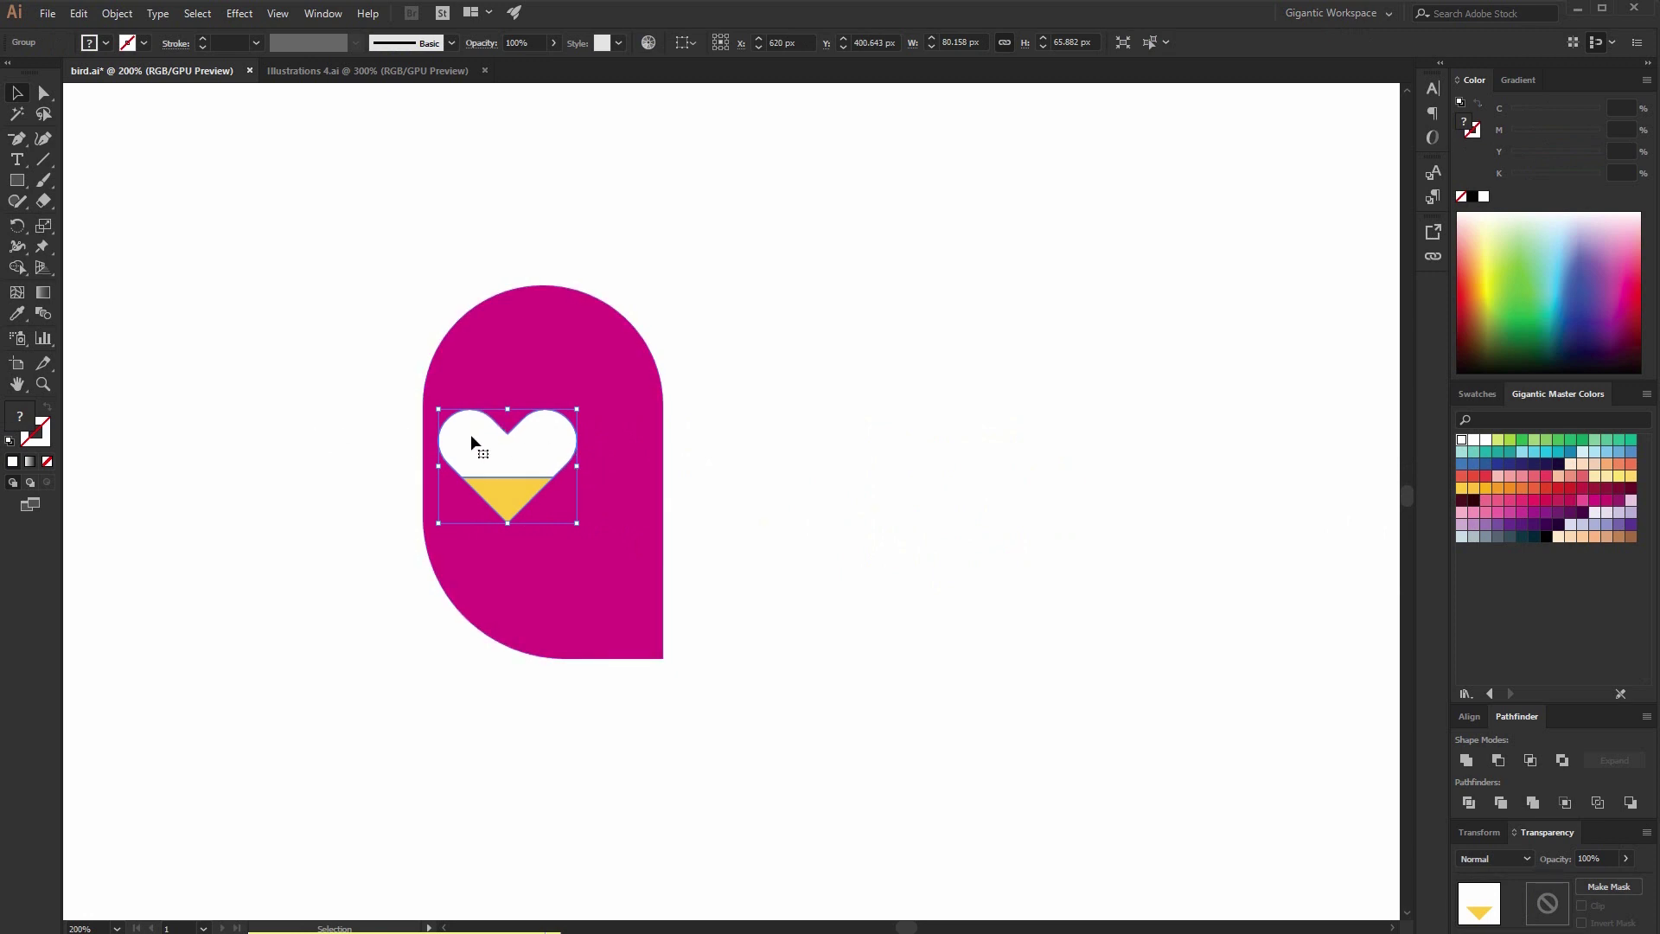
Draw a circle of about 9 px in the heart's left lobe and fill it with dark navy as a pupil.
{"action": "key", "text": "l"}
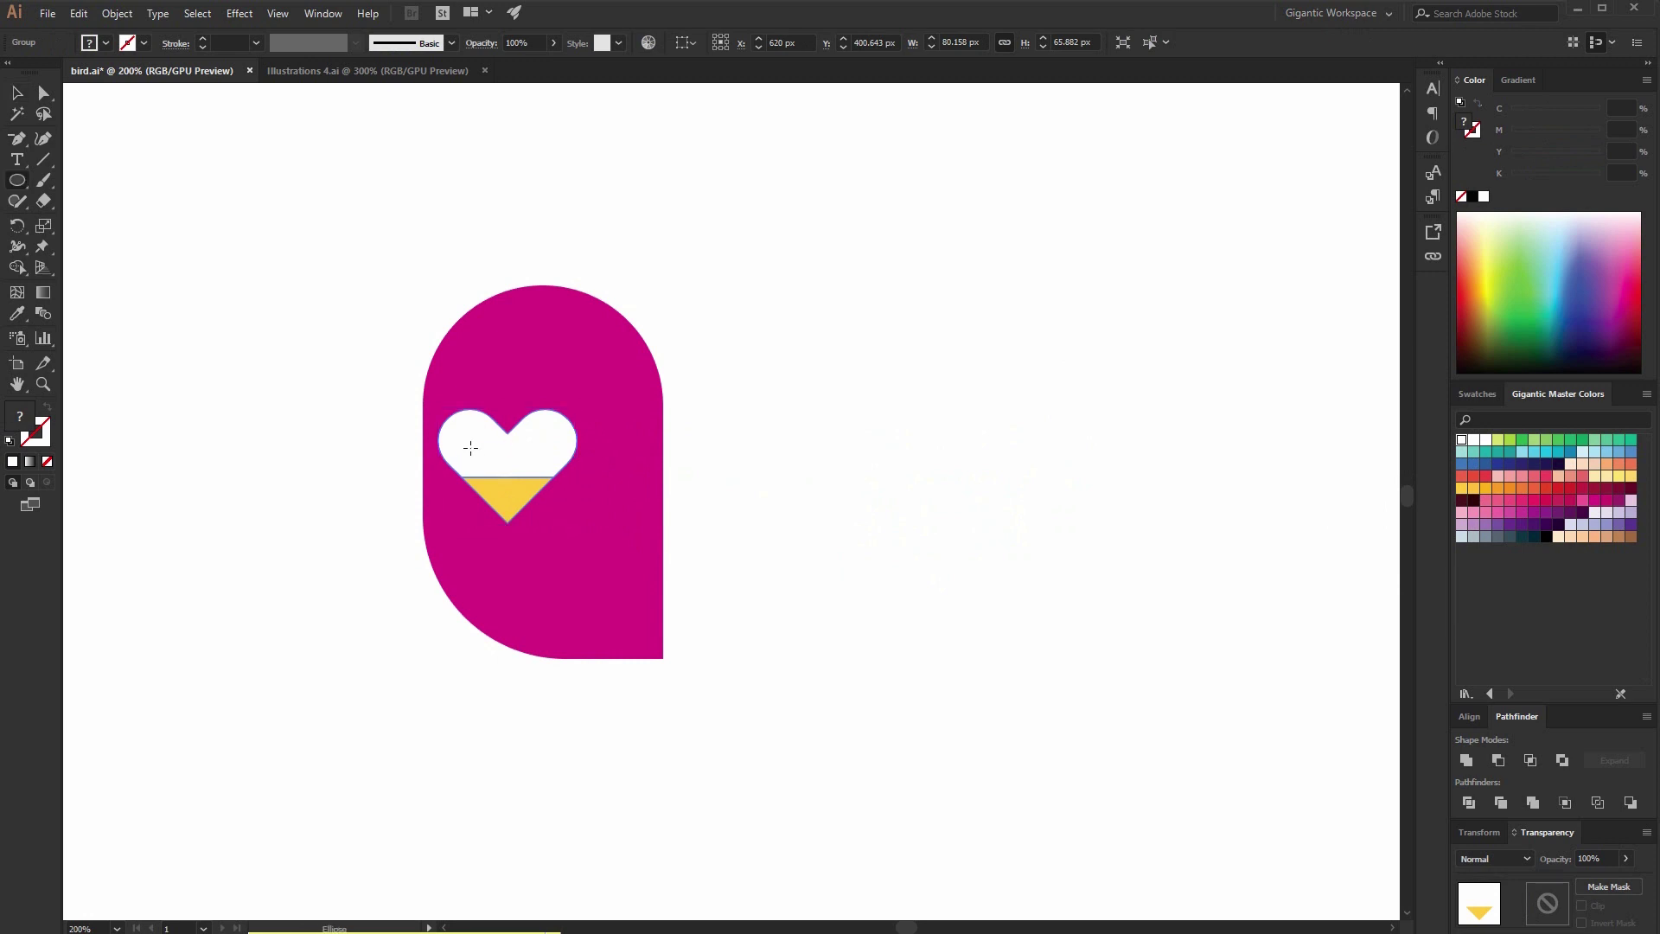
{"action": "left_click_drag", "start_coordinate": [458, 437], "coordinate": [476, 450]}
{"action": "left_click", "coordinate": [1531, 538]}
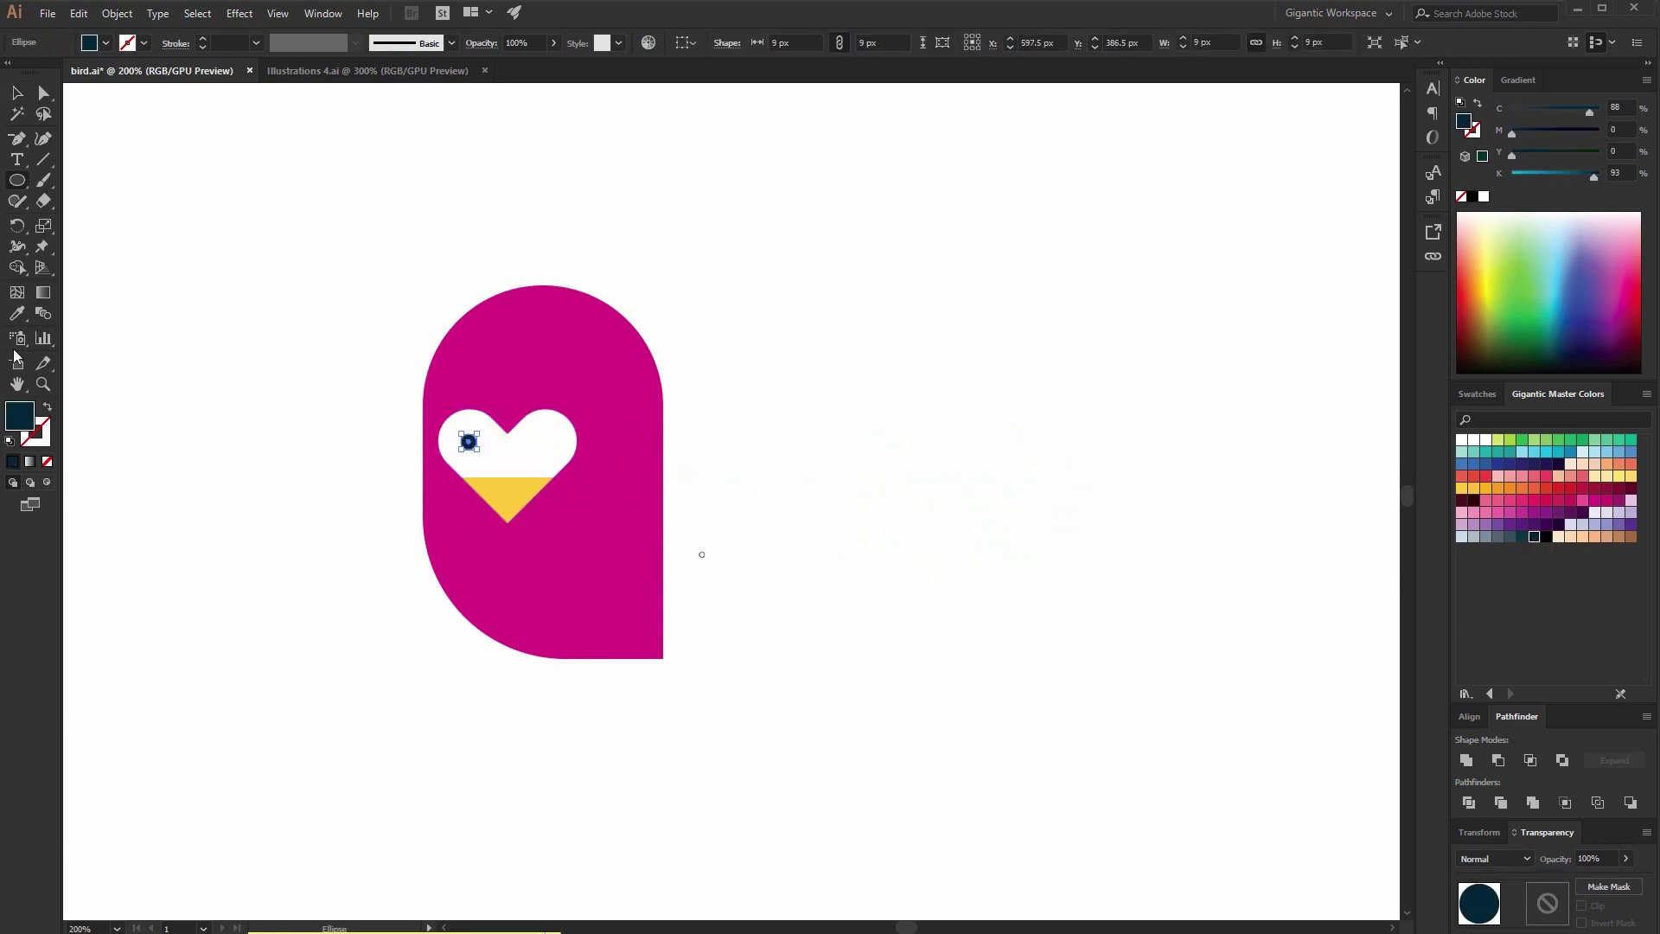
Copy the pupil straight across into the heart's right lobe and combine both pupils into a pair.
{"action": "left_click", "coordinate": [18, 94]}
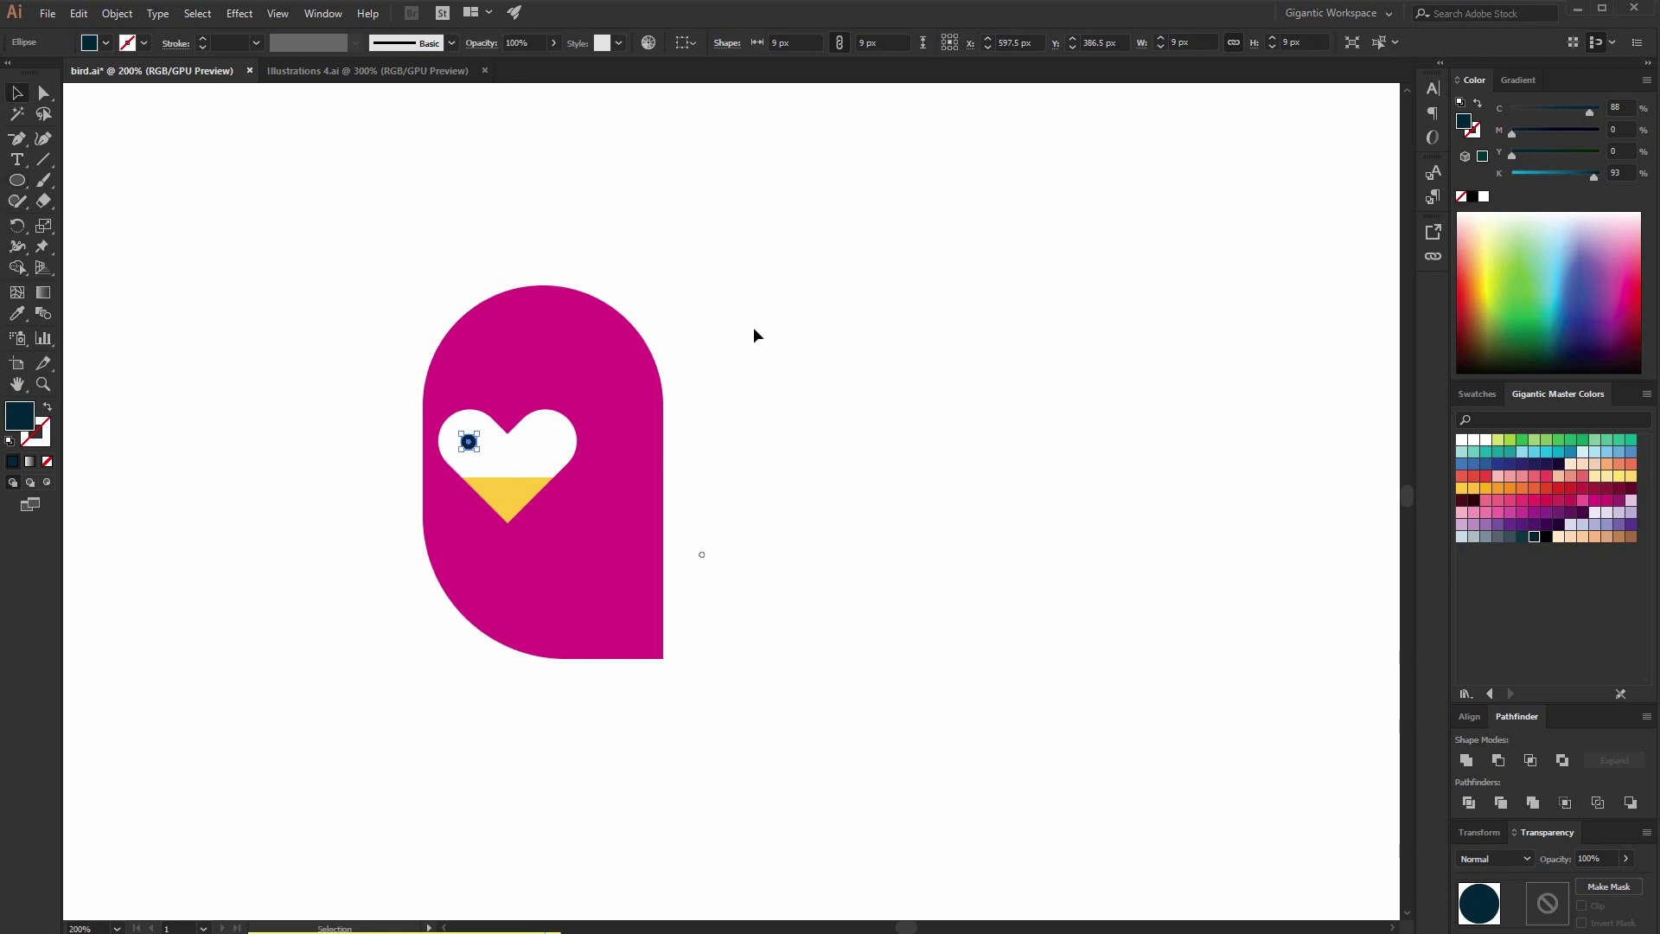
{"action": "key", "text": "ctrl+shift+a"}
{"action": "left_click_drag", "start_coordinate": [469, 443], "coordinate": [543, 444]}
{"action": "left_click", "coordinate": [472, 444], "text": "shift"}
{"action": "key", "text": "ctrl+shift+a"}
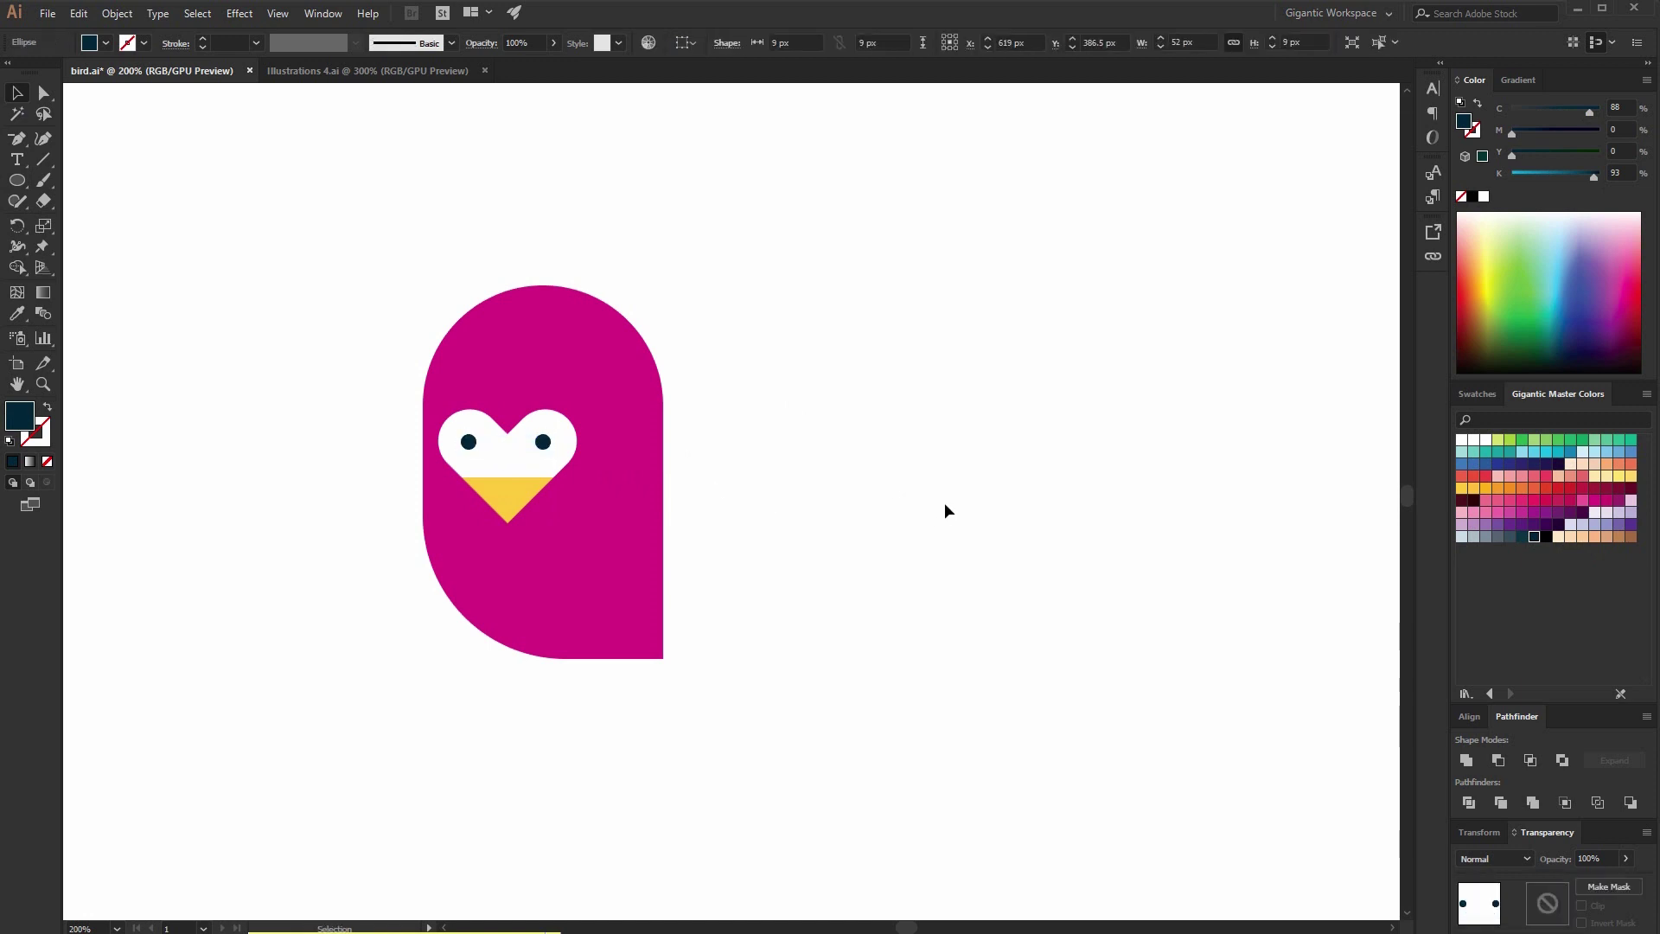
{"action": "left_click", "coordinate": [943, 511]}
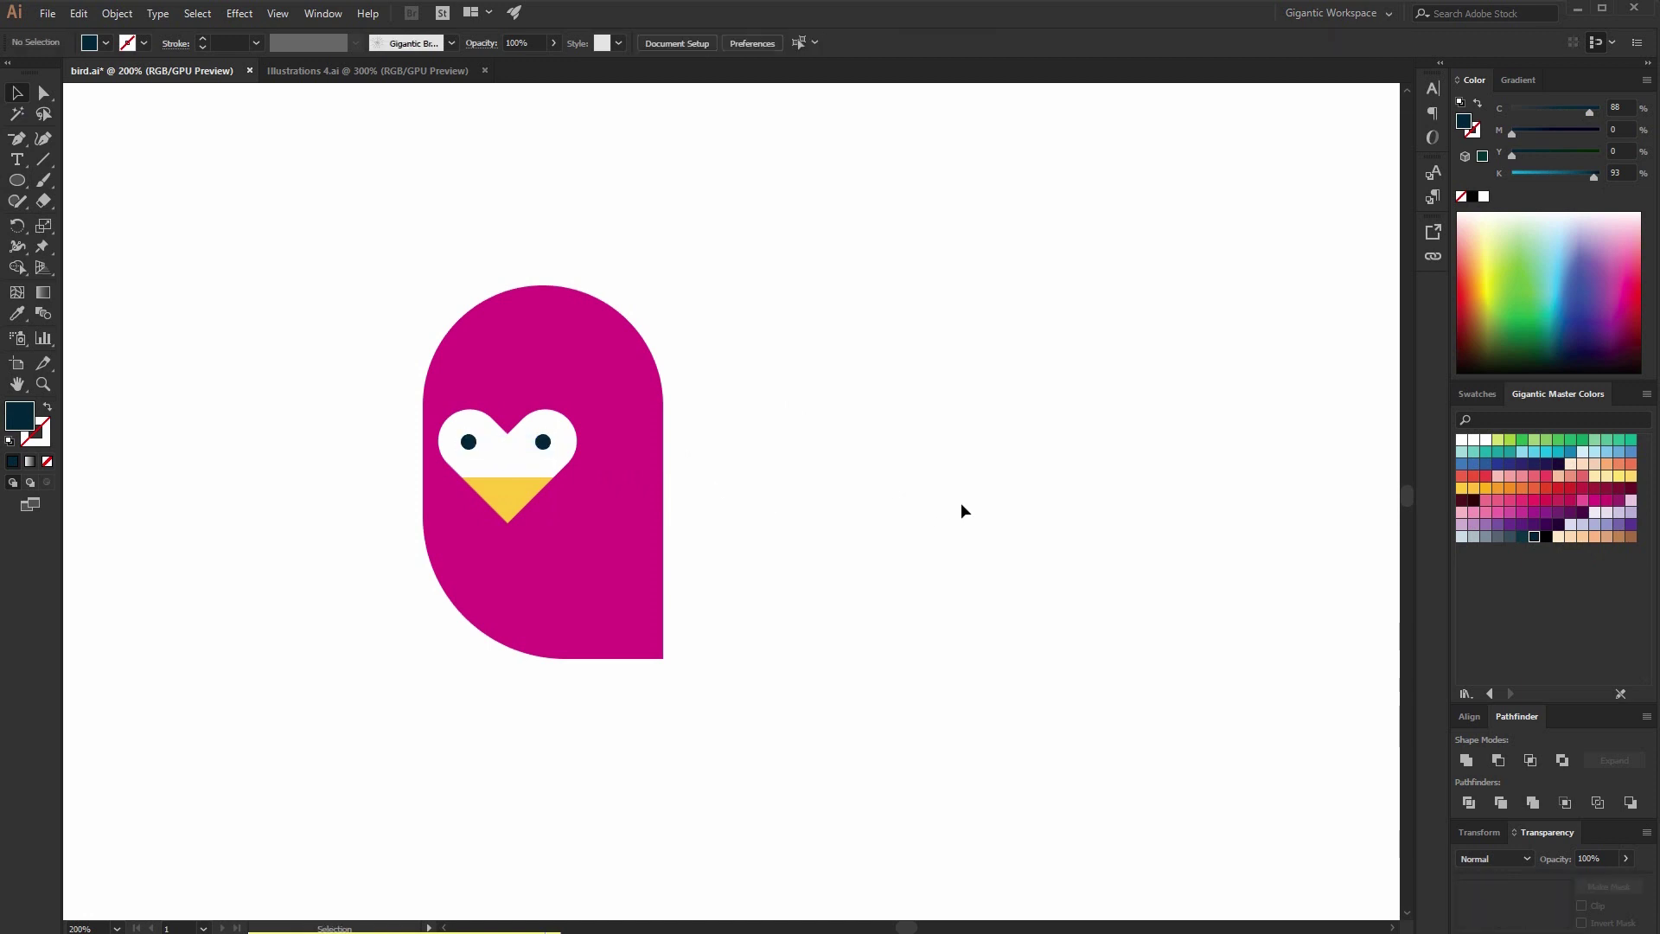
Group the two pupils with the white and yellow heart as one face.
{"action": "left_click", "coordinate": [536, 465]}
{"action": "left_click", "coordinate": [537, 460], "text": "shift"}
{"action": "left_click", "coordinate": [539, 477], "text": "shift"}
{"action": "key", "text": "ctrl+g"}
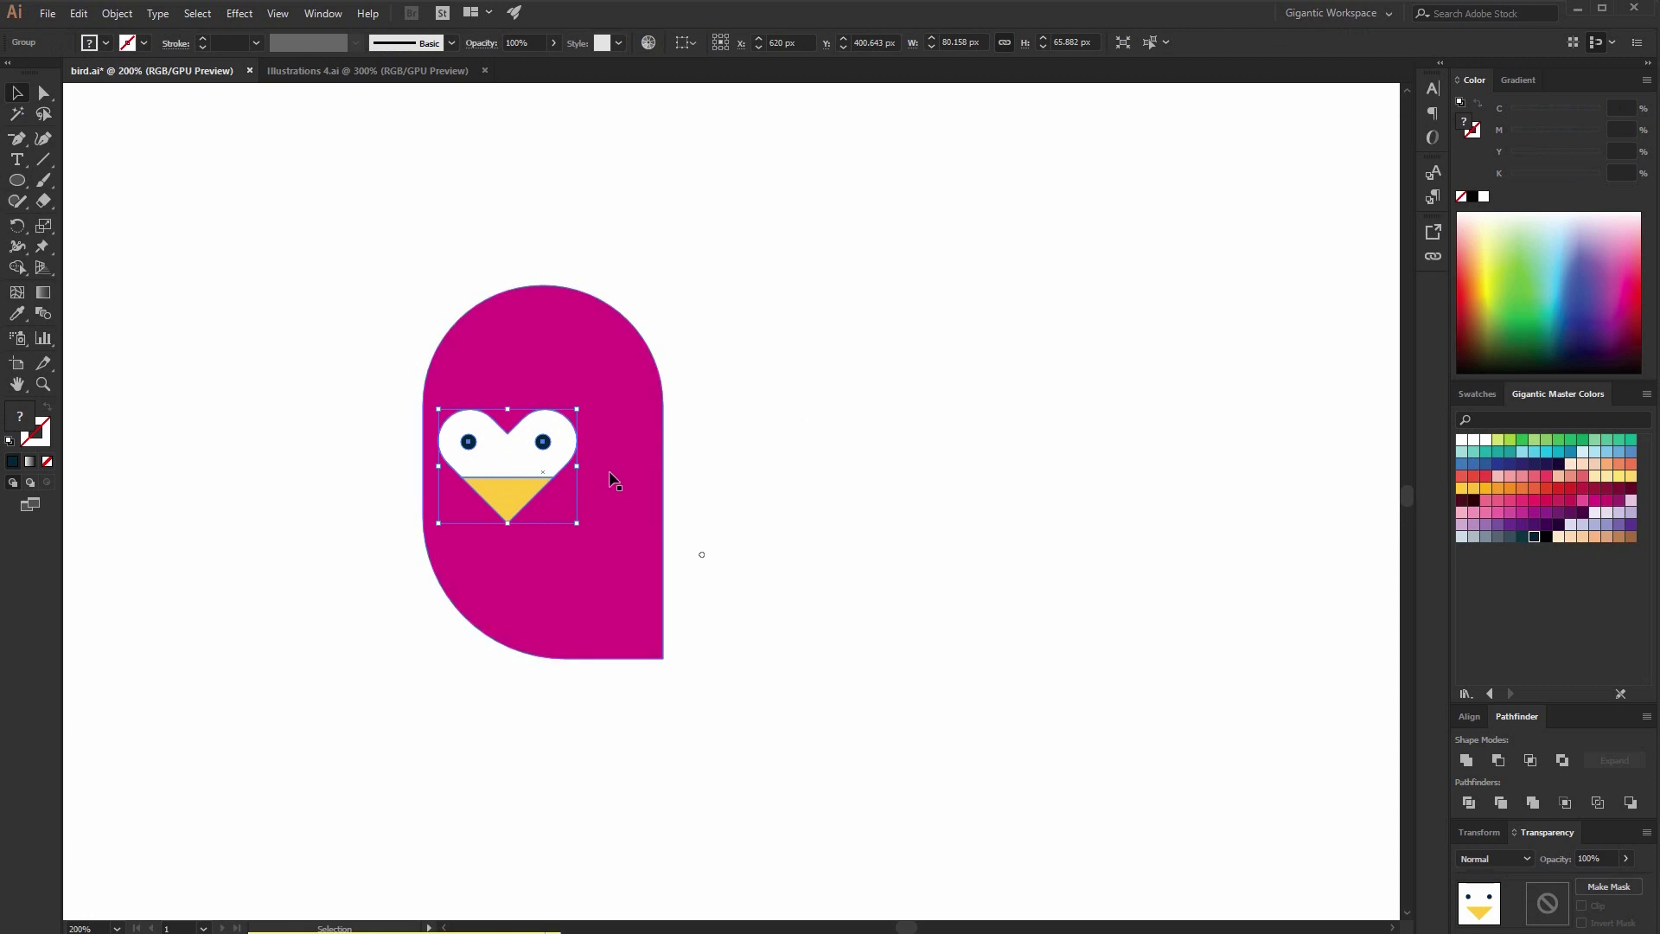
Draw a square of about 83 px over the body's lower-right corner, flush with its base, and fill it light green.
{"action": "left_click", "coordinate": [863, 455]}
{"action": "key", "text": "ctrl+plus"}
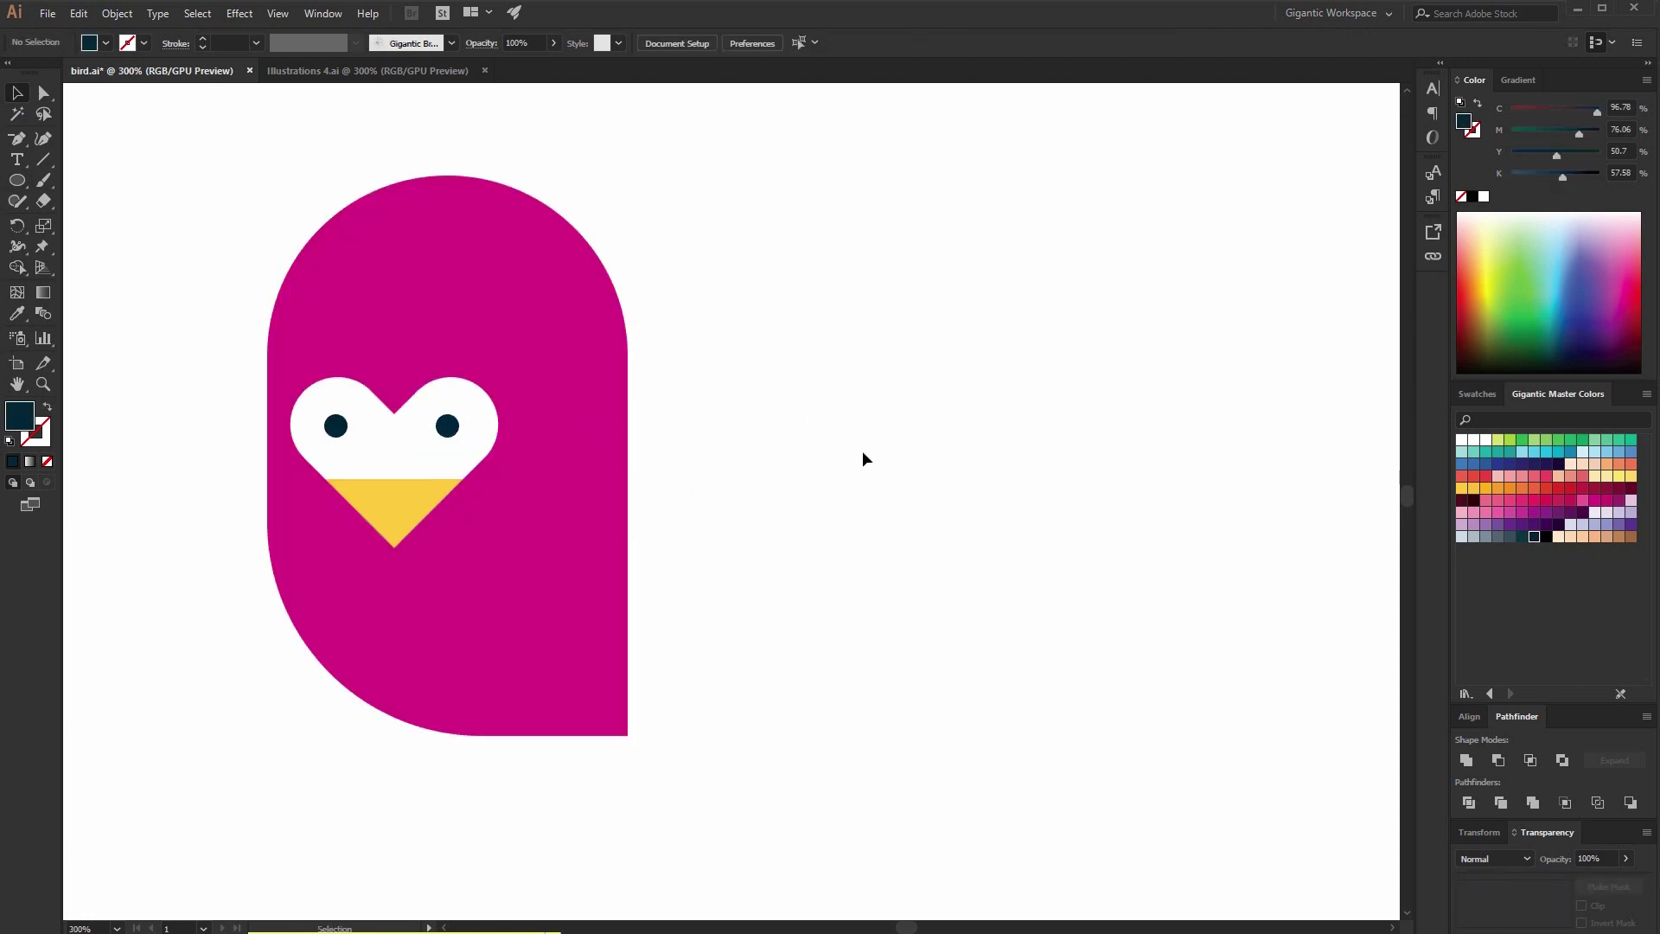
{"action": "key", "text": "m"}
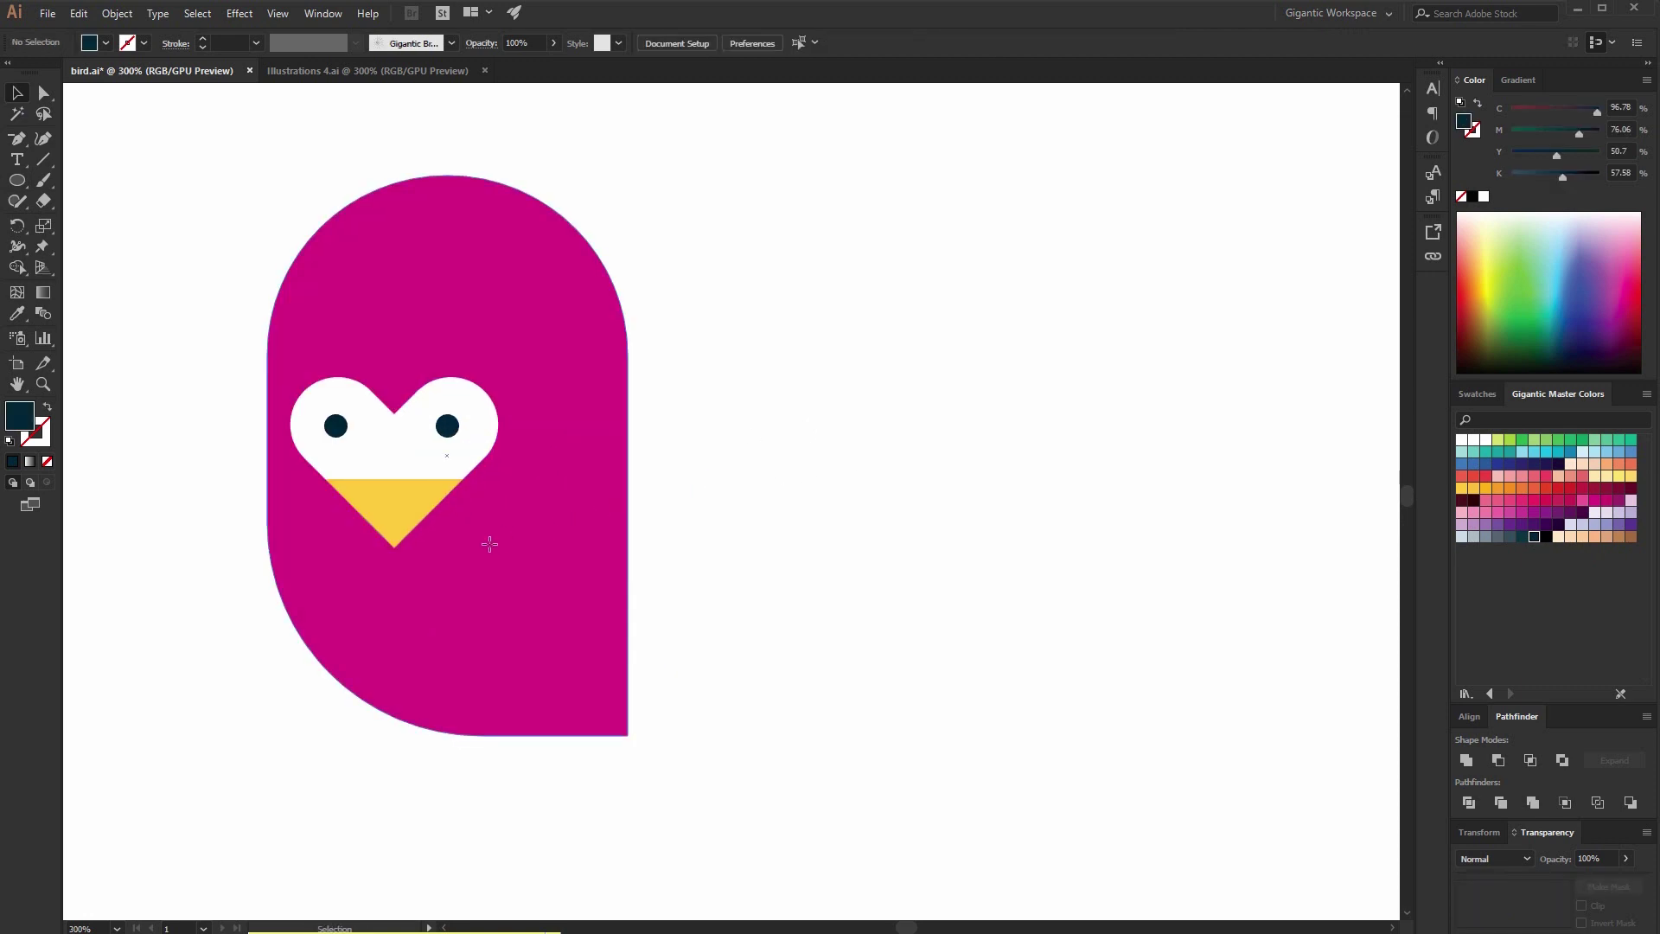
{"action": "left_click_drag", "start_coordinate": [498, 520], "coordinate": [714, 736]}
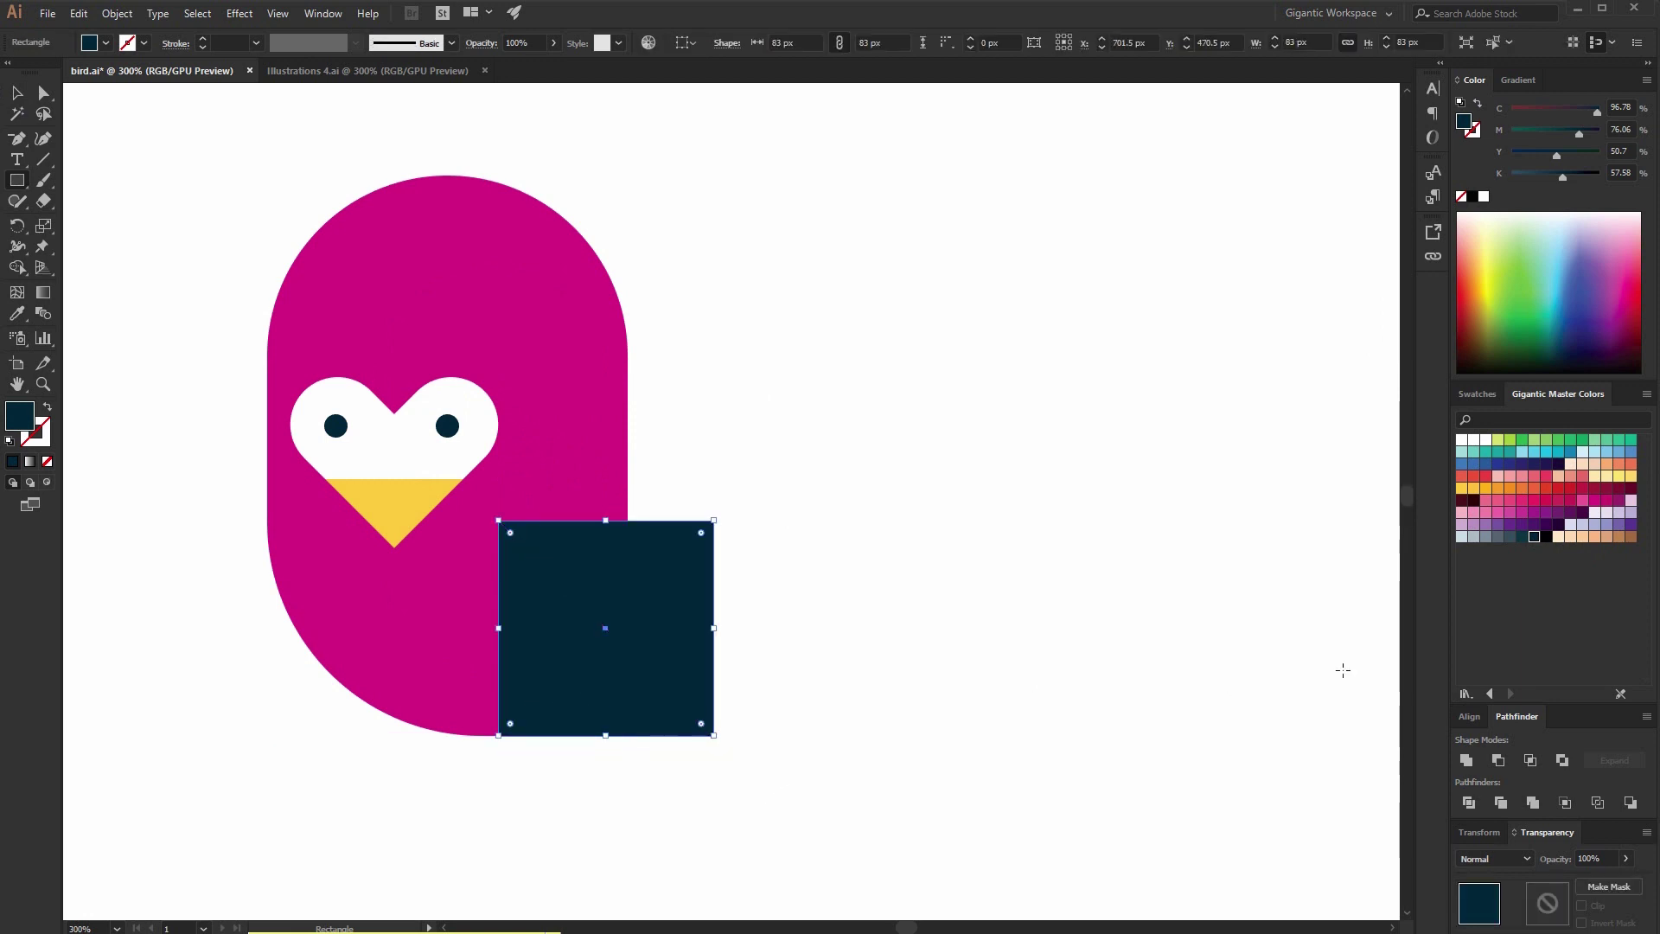
{"action": "left_click", "coordinate": [1509, 441]}
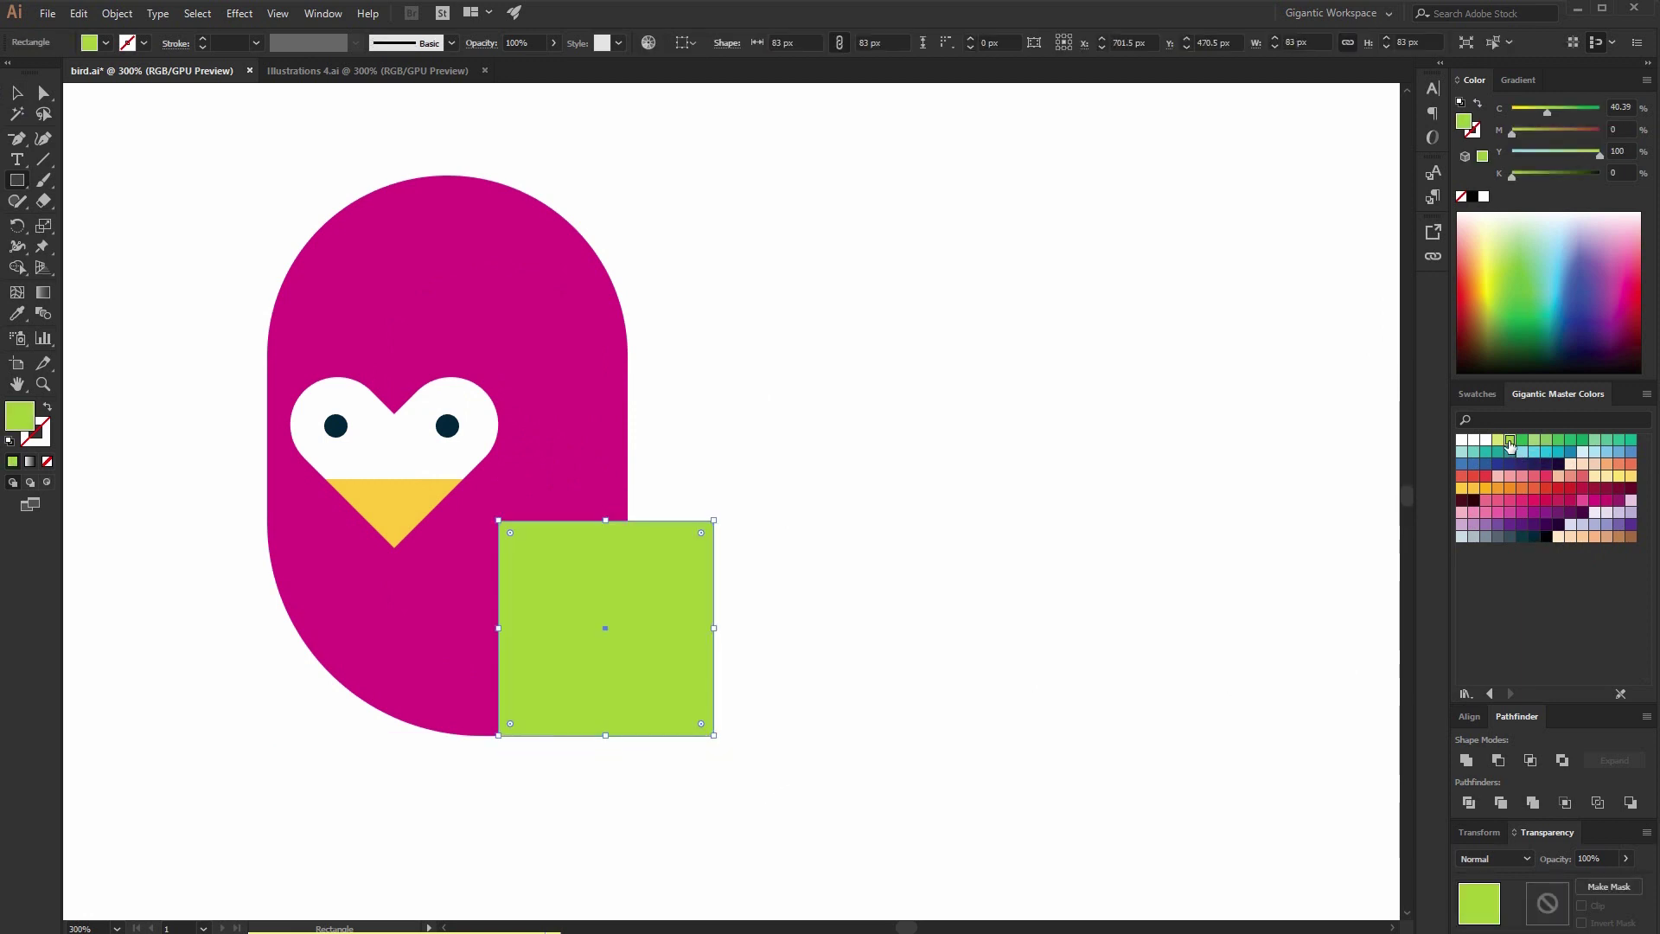
Round the green square's top-right and bottom-left corners with a radius of about 55 px to form a wing.
{"action": "left_click", "coordinate": [42, 95]}
{"action": "left_click_drag", "start_coordinate": [722, 463], "coordinate": [606, 668]}
{"action": "left_click", "coordinate": [500, 737]}
{"action": "left_click_drag", "start_coordinate": [511, 725], "coordinate": [676, 638]}
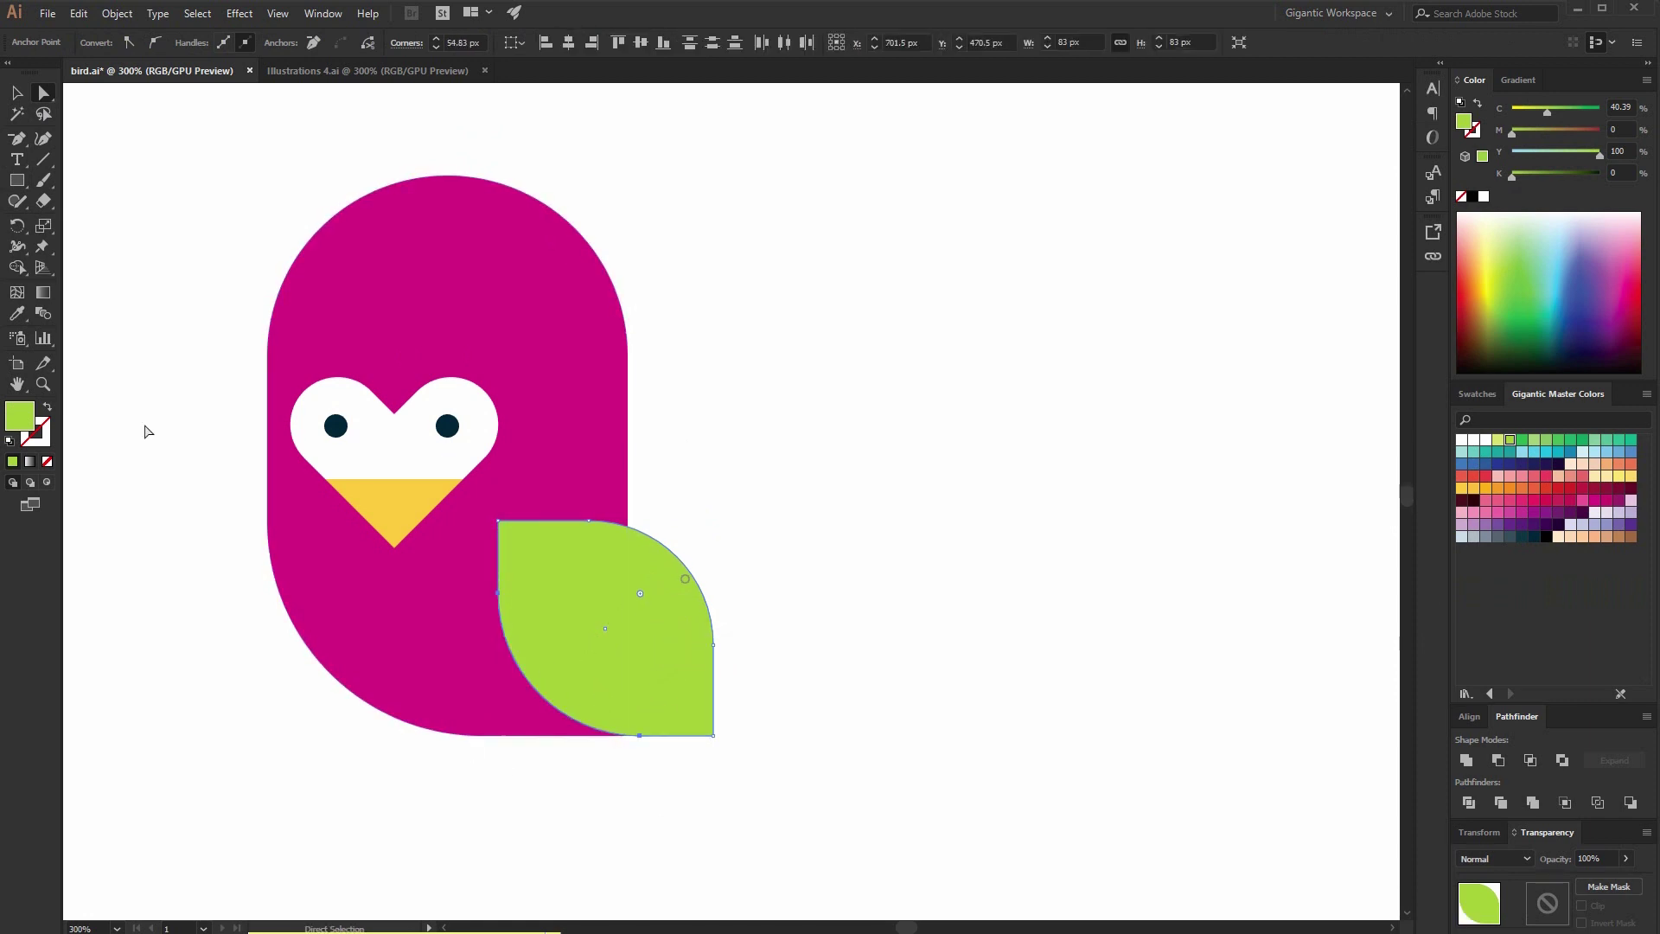
Copy the green wing horizontally to the body's left edge and fill the copy with a darker green.
{"action": "left_click", "coordinate": [17, 92]}
{"action": "left_click", "coordinate": [796, 406]}
{"action": "left_click", "coordinate": [659, 641]}
{"action": "left_click", "coordinate": [659, 641], "text": "shift"}
{"action": "left_click", "coordinate": [677, 656]}
{"action": "left_click_drag", "start_coordinate": [677, 656], "coordinate": [443, 659]}
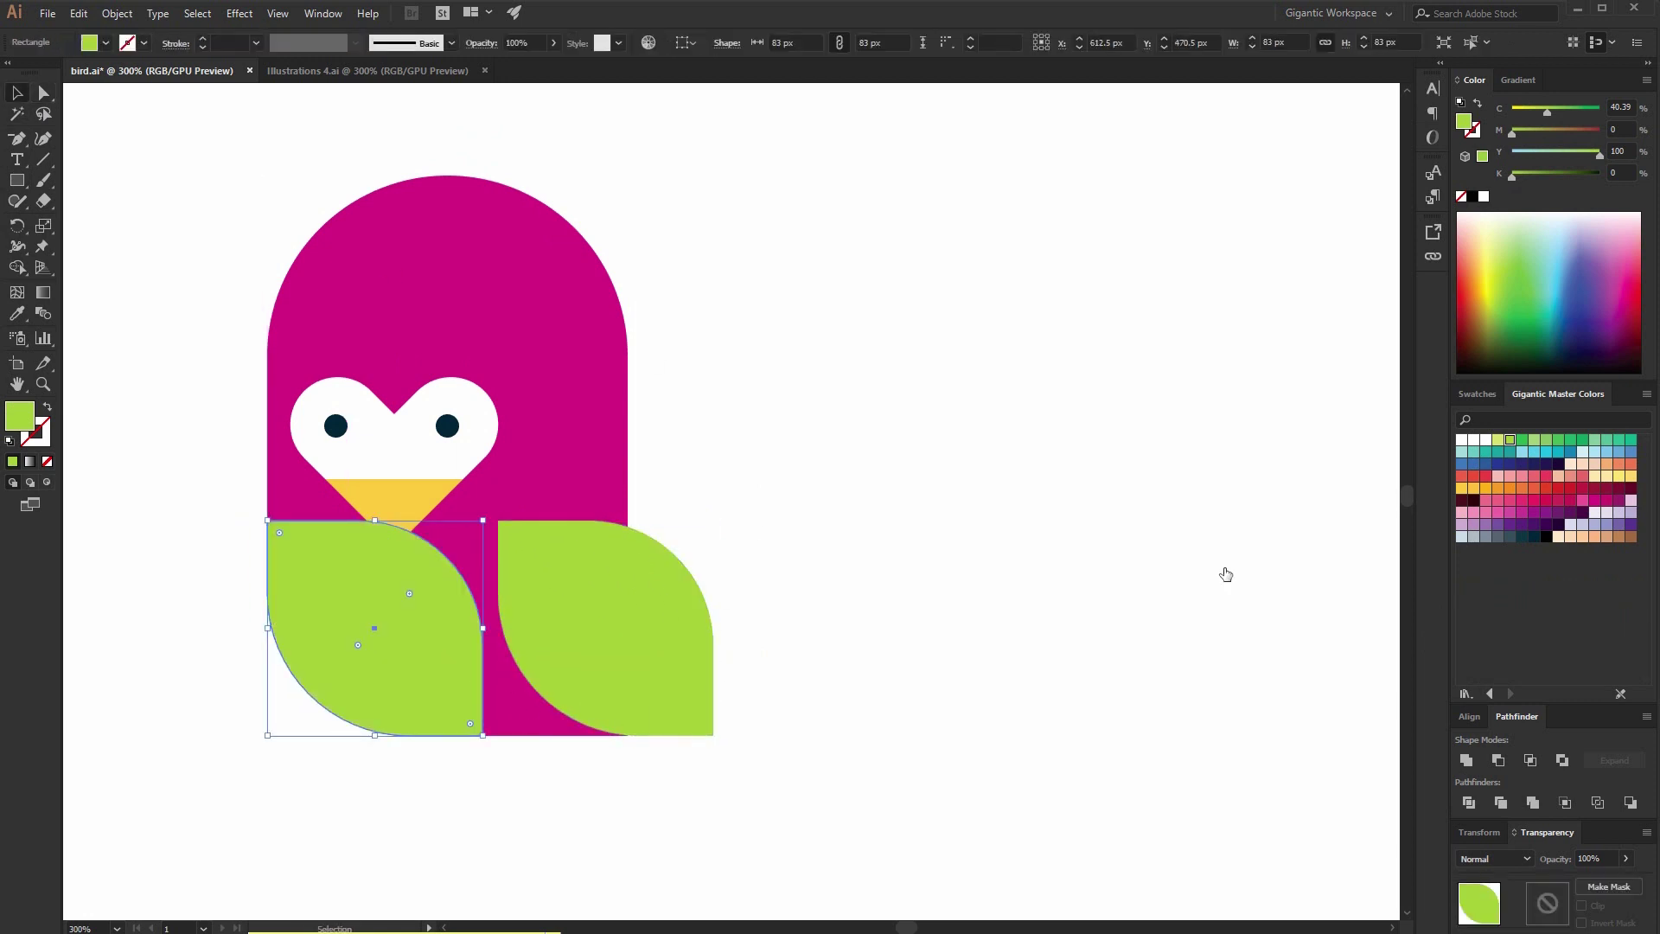
{"action": "left_click", "coordinate": [1522, 440]}
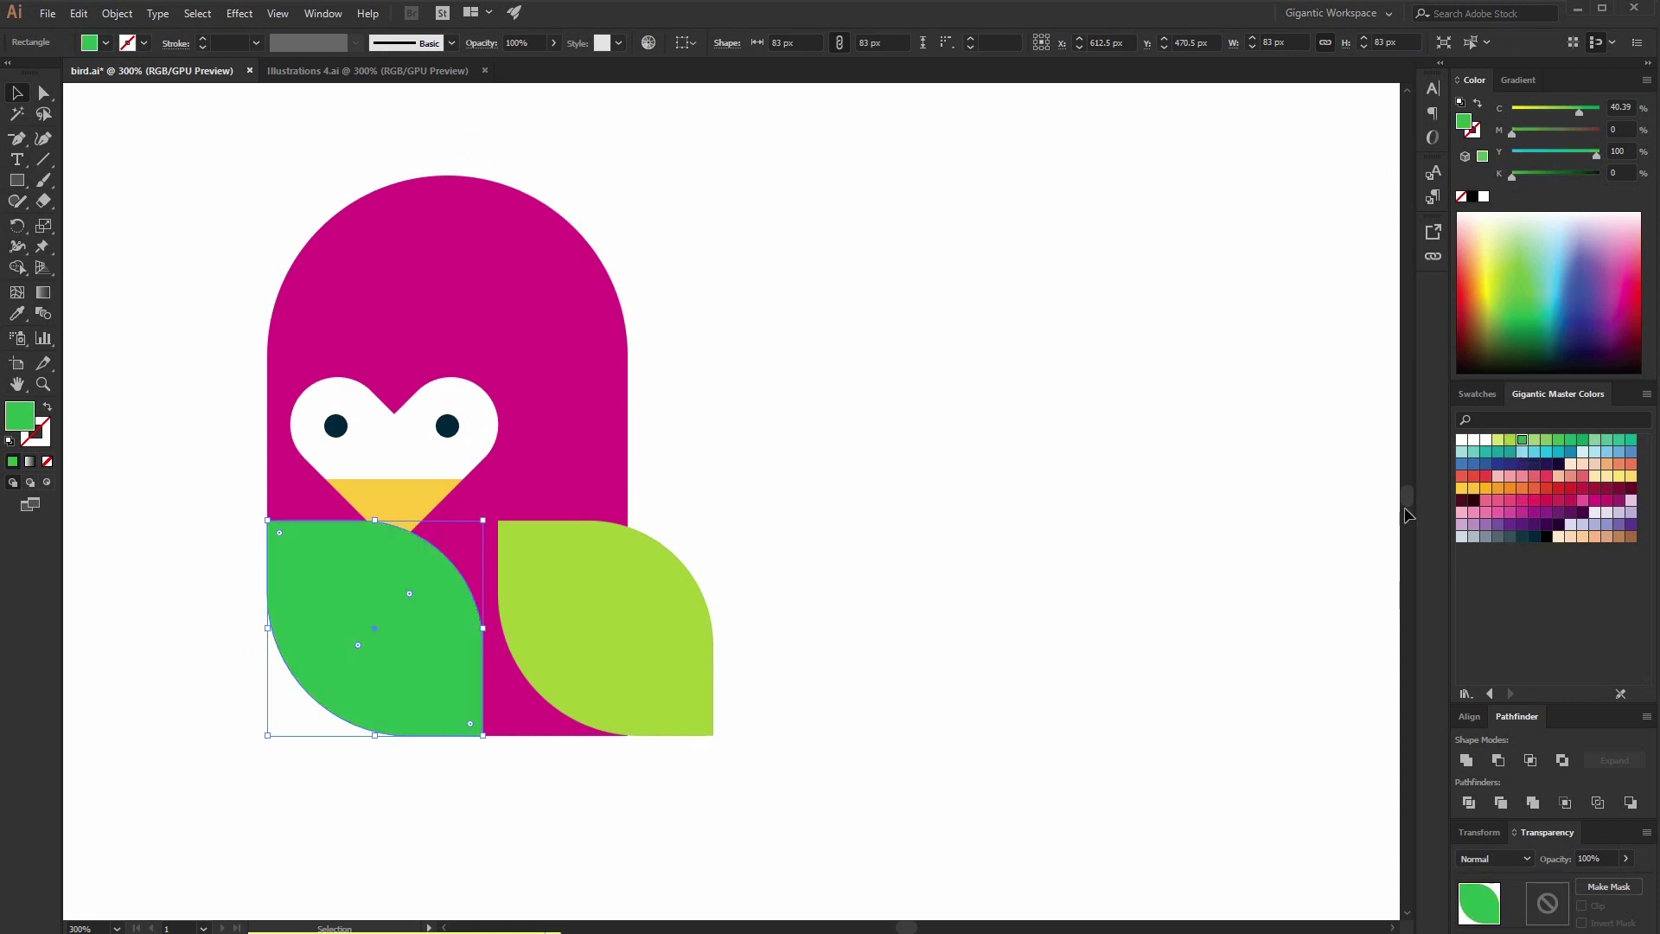
Send the darker green wing behind the body and nudge the face slightly to the left.
{"action": "right_click", "coordinate": [416, 634]}
{"action": "mouse_move", "coordinate": [496, 904]}
{"action": "left_click", "coordinate": [657, 932]}
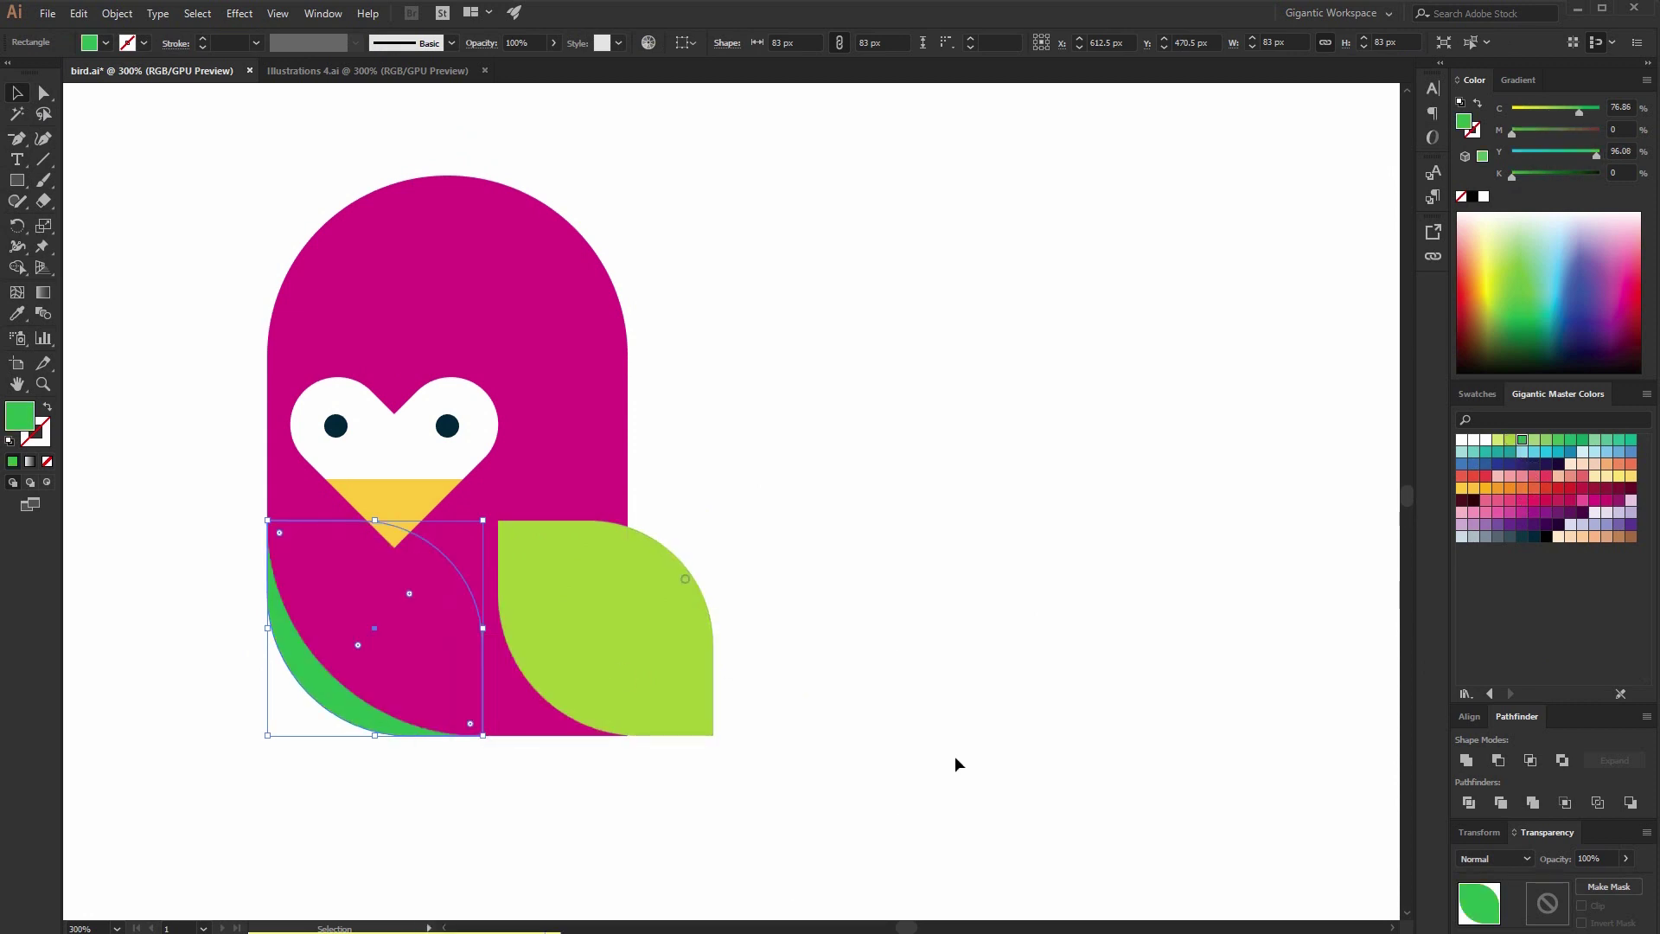
{"action": "left_click", "coordinate": [1012, 731]}
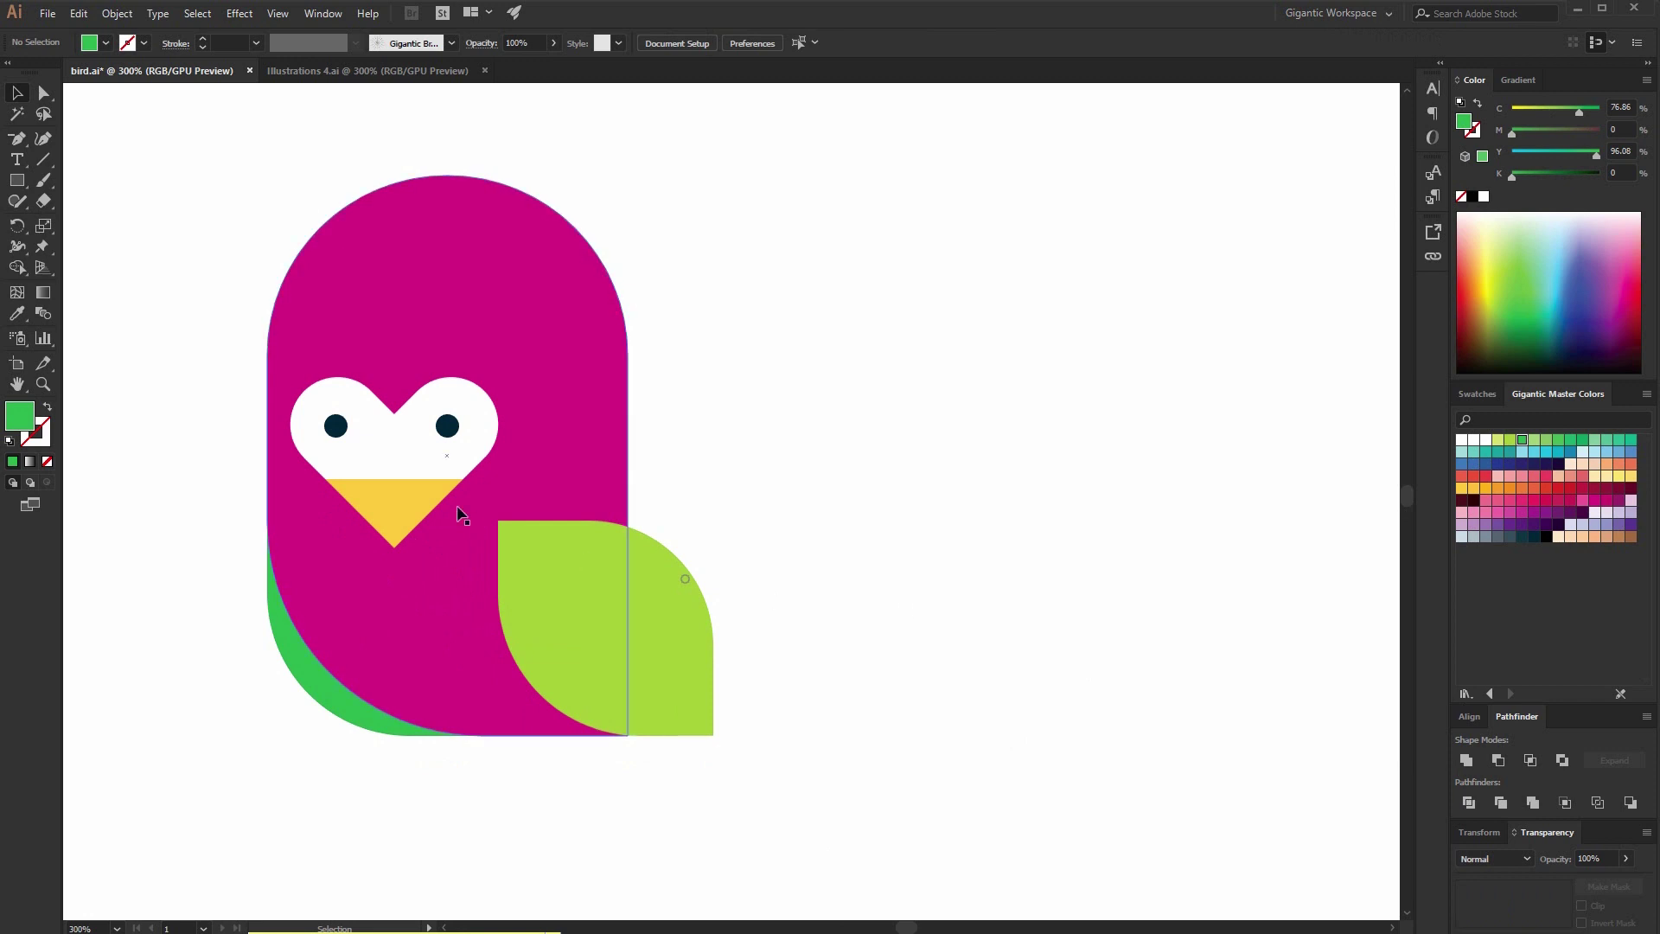
{"action": "left_click", "coordinate": [410, 469]}
{"action": "left_click", "coordinate": [914, 538]}
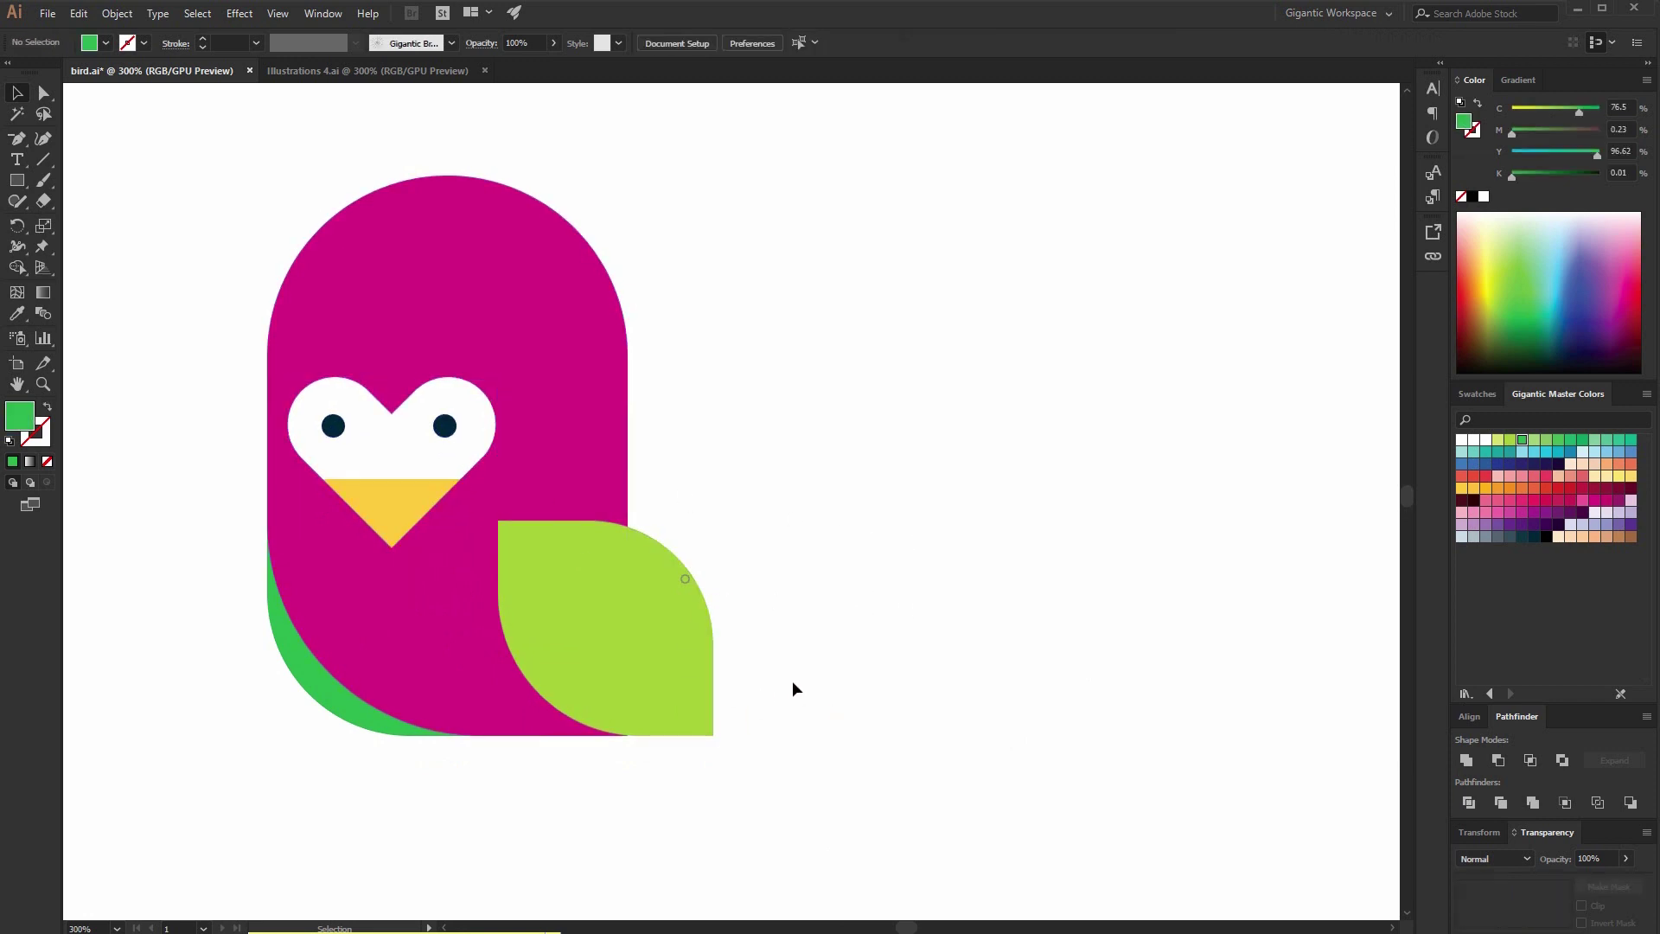
Draw a circle about 76 px wide beside the bird and cut off its upper half with a rectangle using Minus Front.
{"action": "key", "text": "l"}
{"action": "left_click_drag", "start_coordinate": [856, 484], "coordinate": [1019, 681]}
{"action": "key", "text": "m"}
{"action": "left_click_drag", "start_coordinate": [1133, 456], "coordinate": [811, 582]}
{"action": "left_click", "coordinate": [27, 103]}
{"action": "left_click_drag", "start_coordinate": [878, 309], "coordinate": [1088, 720]}
{"action": "left_click", "coordinate": [1498, 761]}
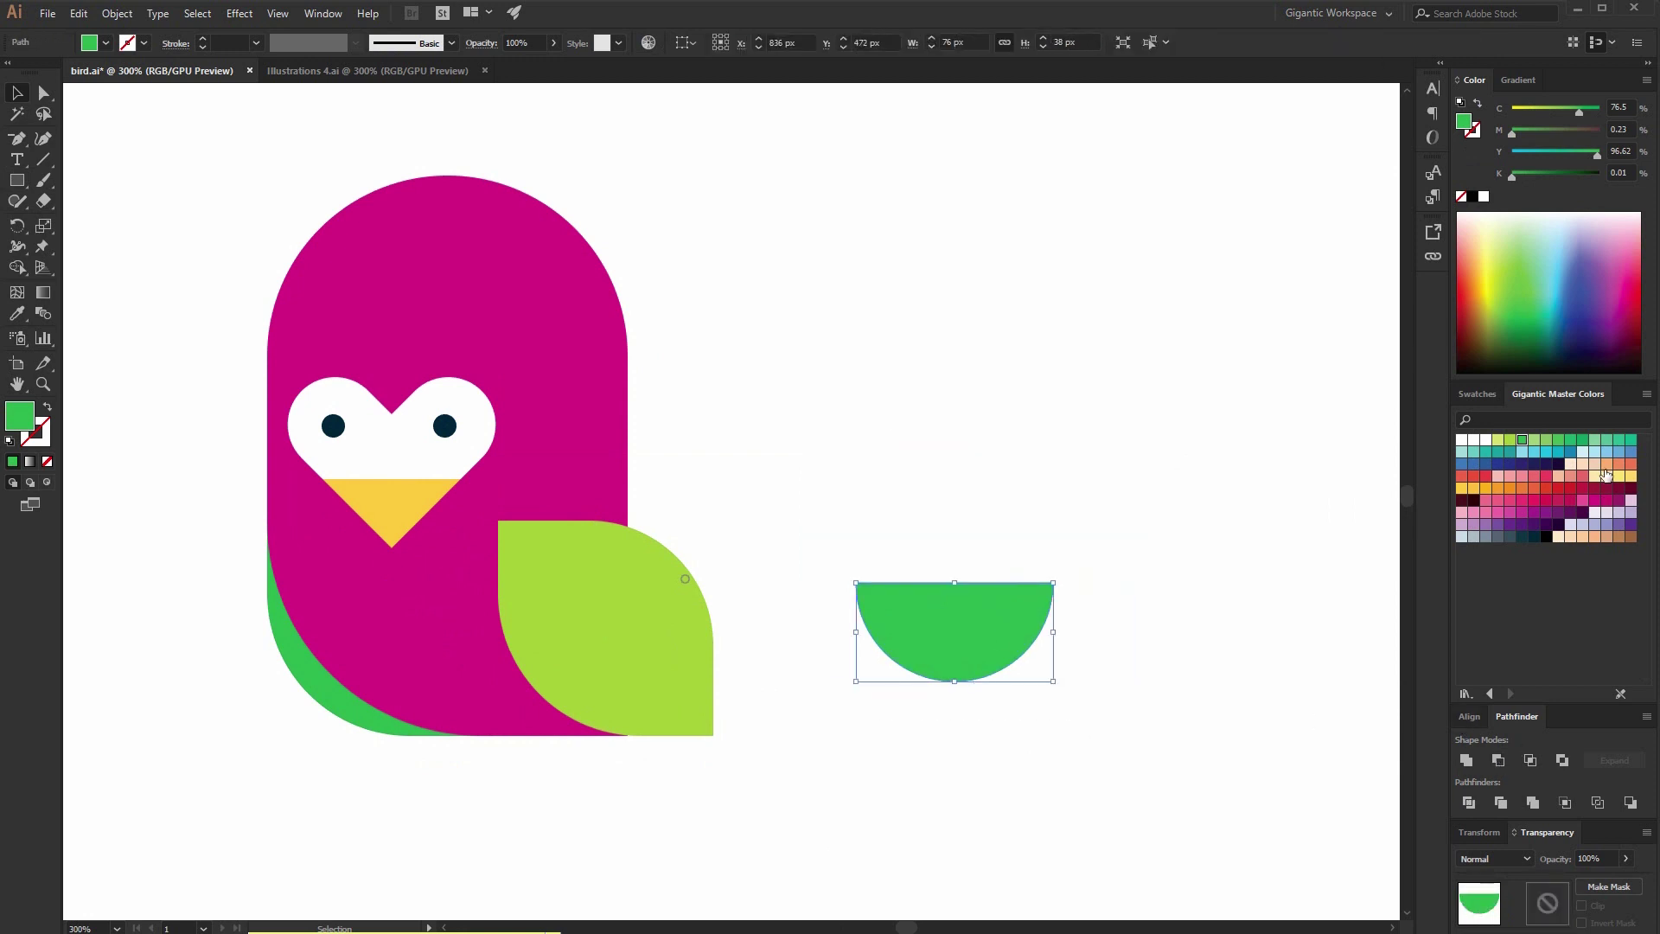
Fill the half circle magenta, place it over the light green wing's lower right as a tail, and send it to the back.
{"action": "left_click", "coordinate": [1595, 501]}
{"action": "left_click_drag", "start_coordinate": [968, 602], "coordinate": [683, 630]}
{"action": "right_click", "coordinate": [761, 655]}
{"action": "mouse_move", "coordinate": [843, 918]}
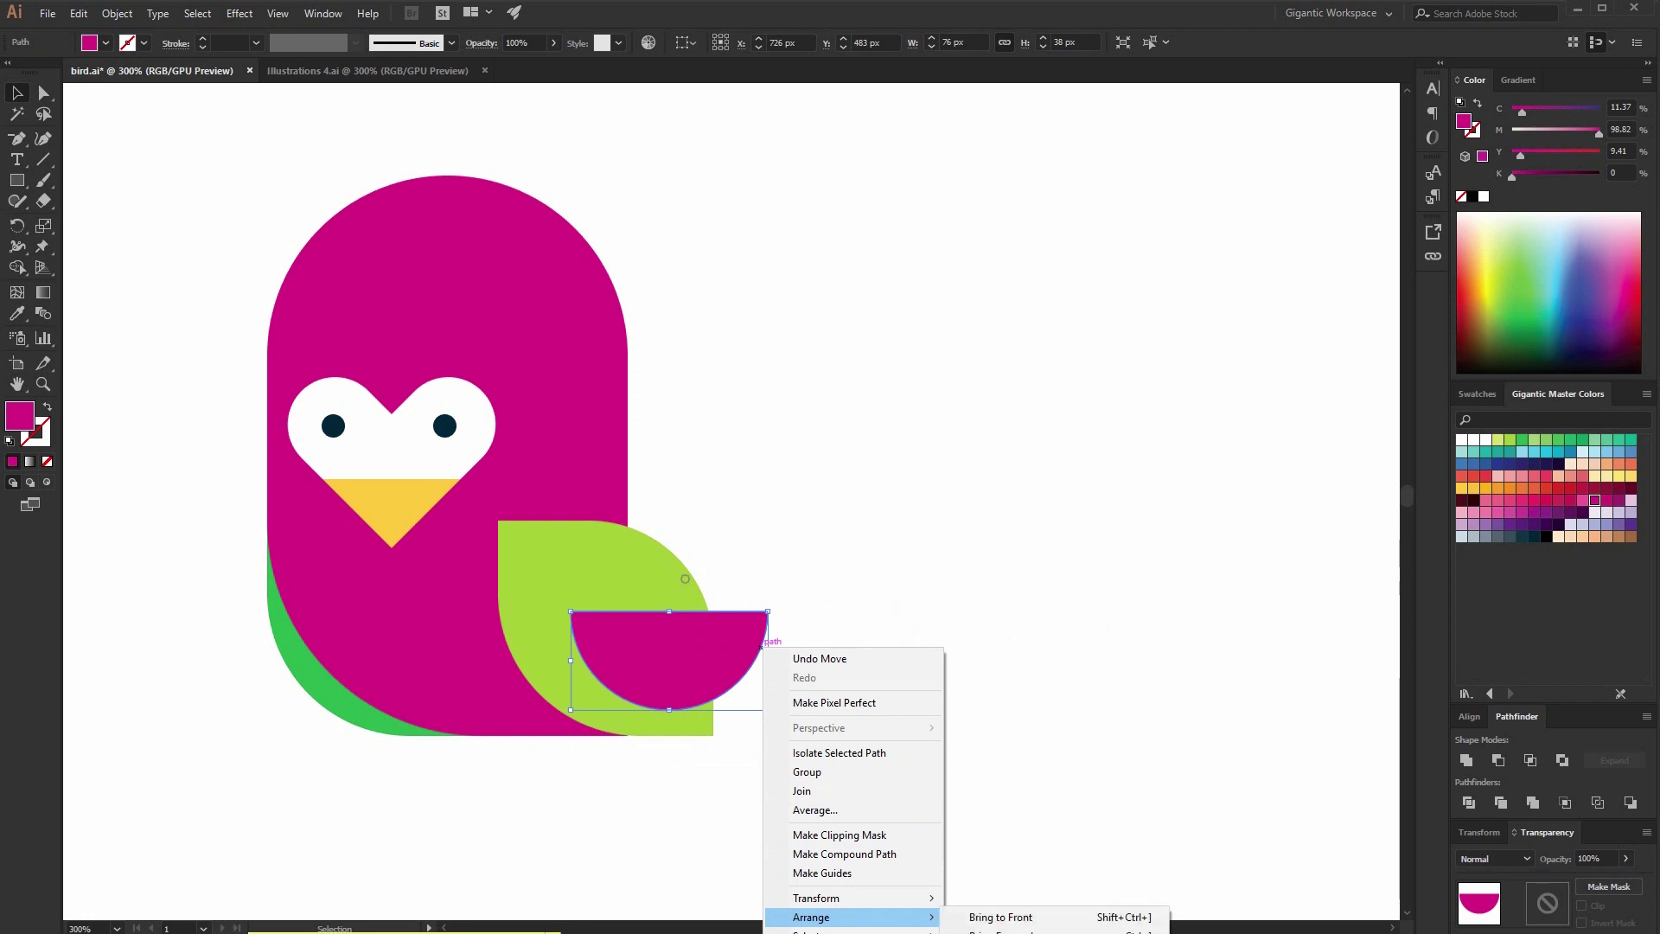
{"action": "left_click", "coordinate": [1001, 933]}
{"action": "left_click", "coordinate": [996, 742]}
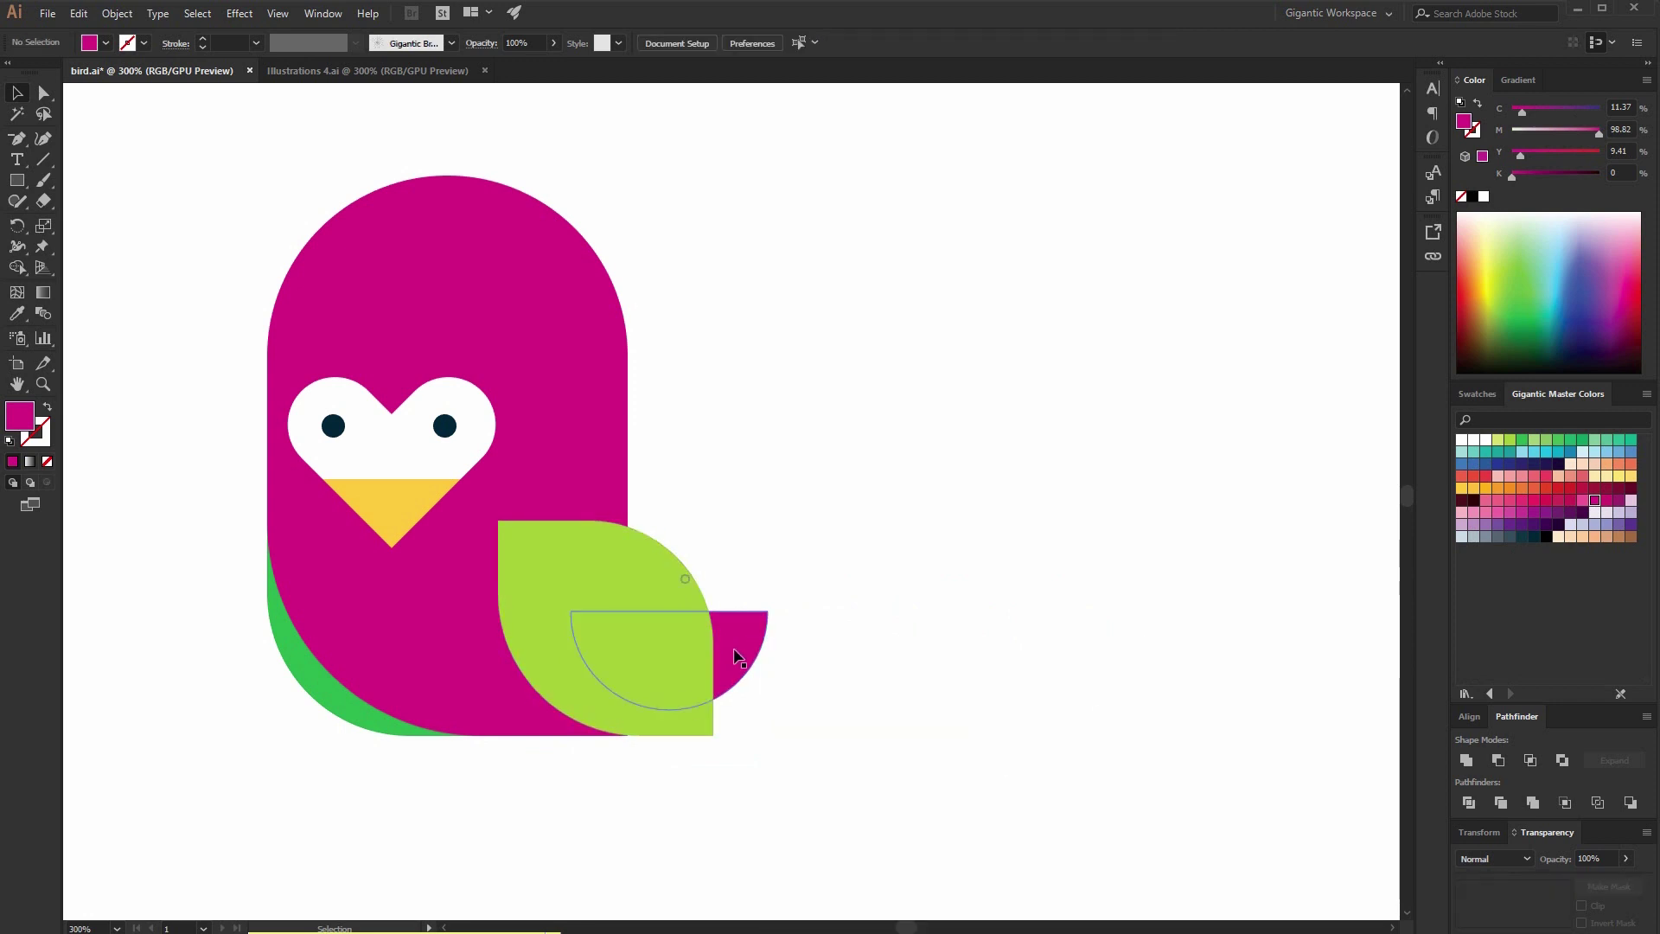
Draw a thin leg rectangle of about 5 × 121 px down from the body's base and fill it dark teal.
{"action": "scroll", "coordinate": [811, 634], "scroll_direction": "down", "scroll_amount": 5}
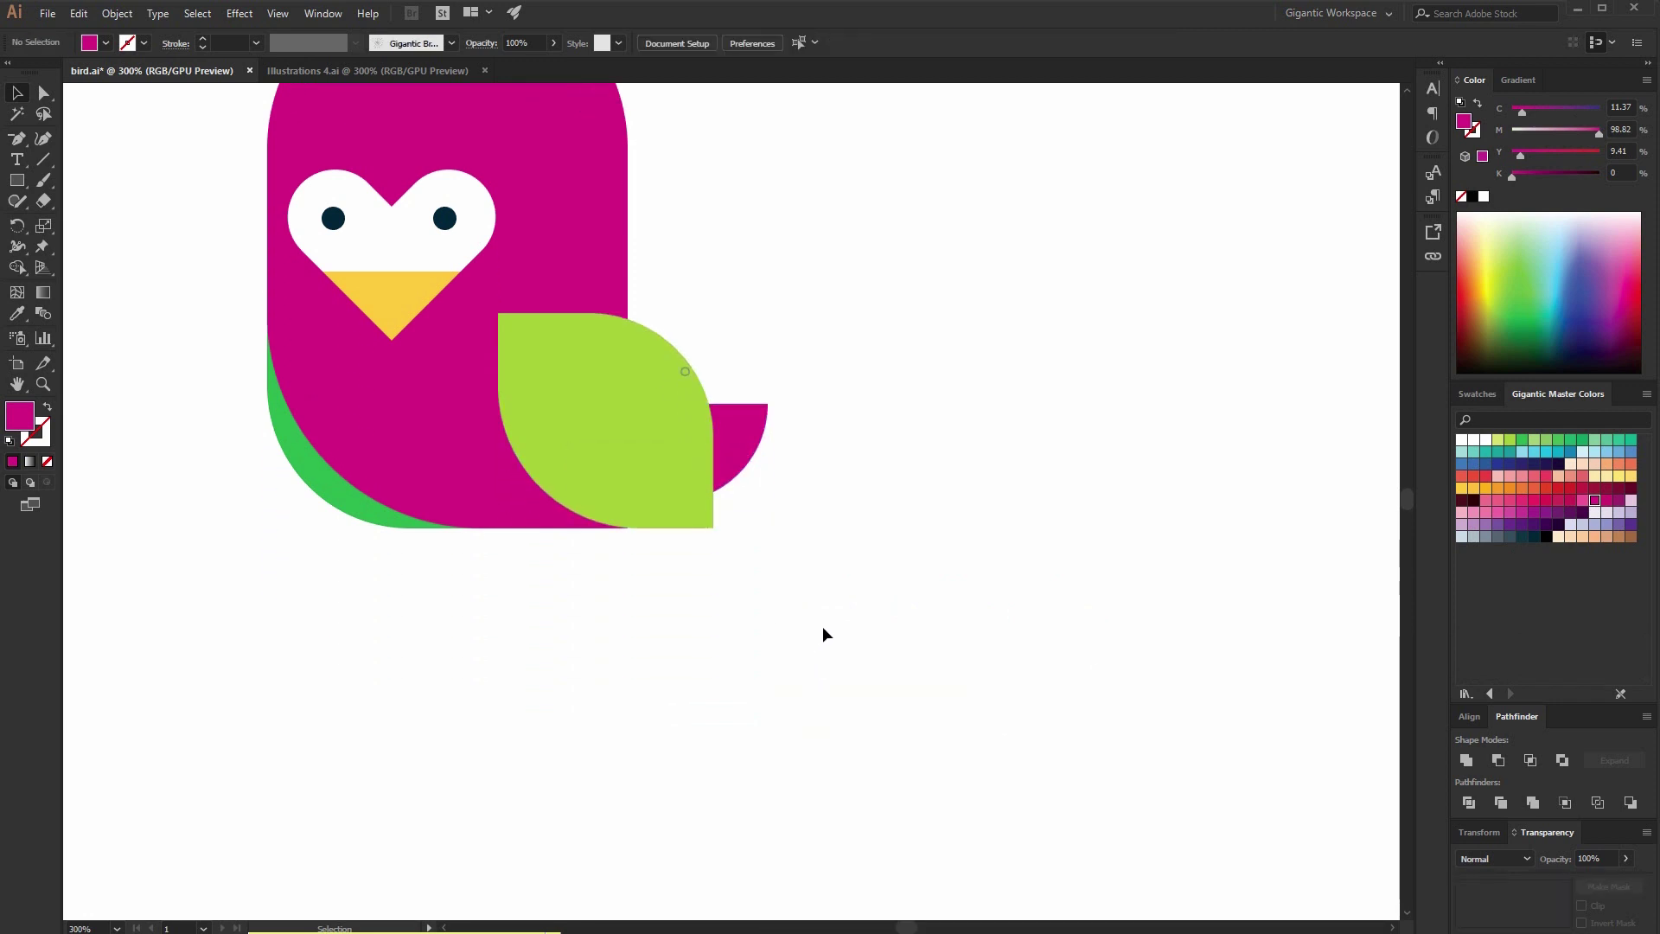
{"action": "key", "text": "m"}
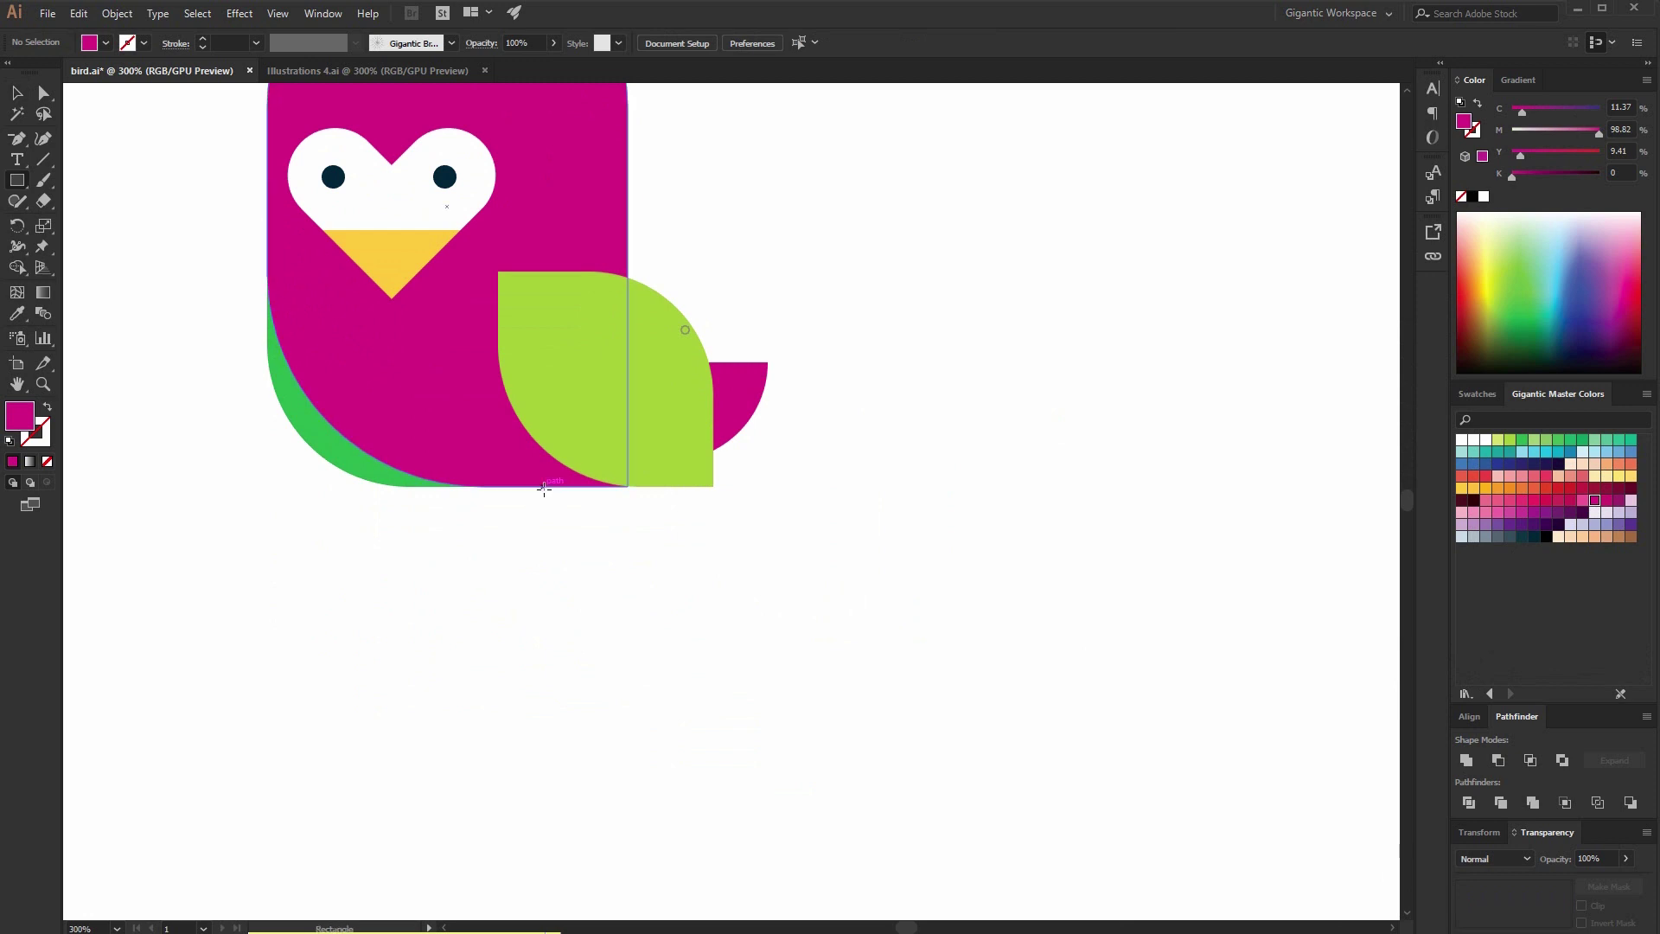
{"action": "left_click_drag", "start_coordinate": [545, 486], "coordinate": [556, 799]}
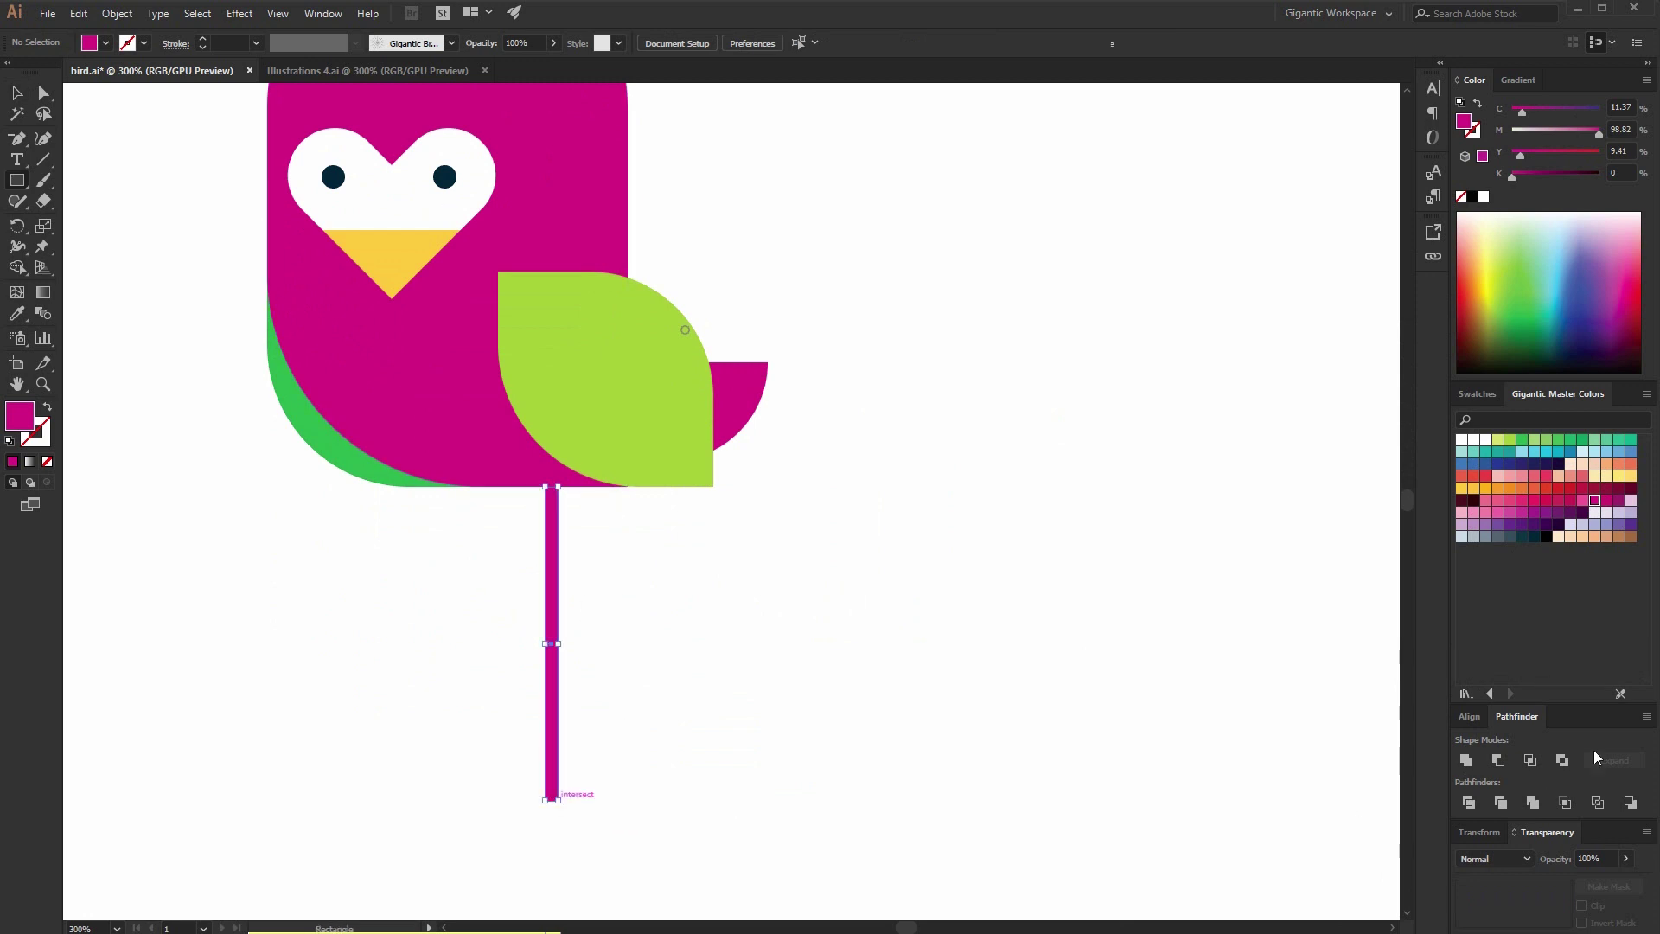
{"action": "left_click", "coordinate": [1521, 536]}
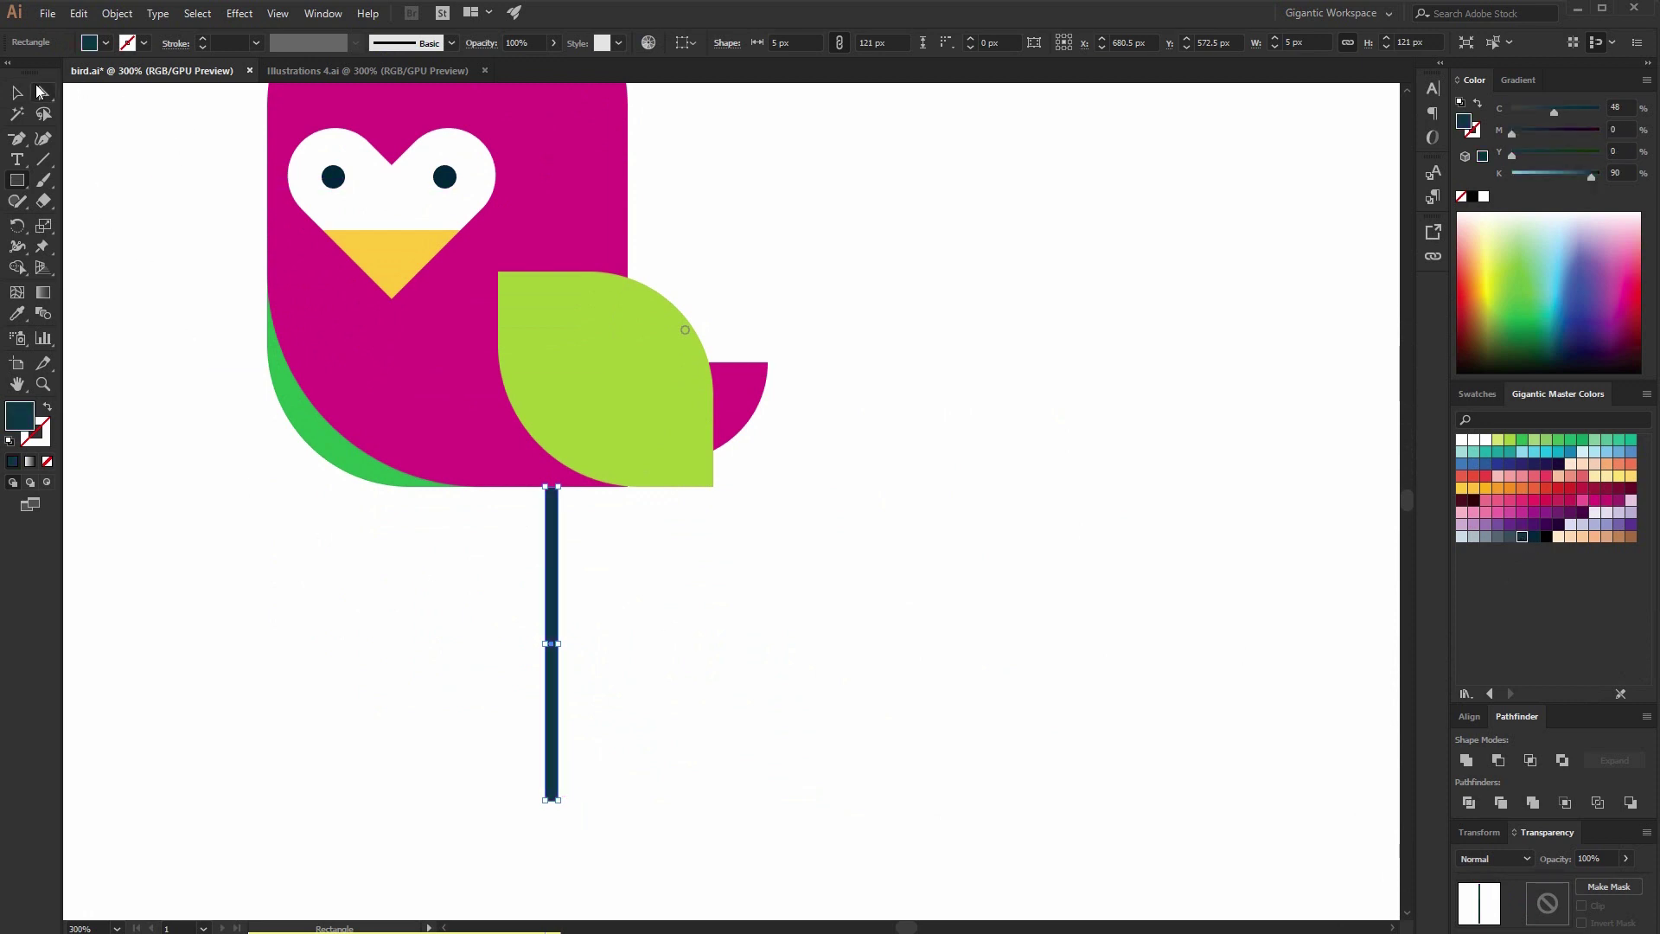
Copy the dark teal leg horizontally a short distance to its left to make the second leg.
{"action": "left_click", "coordinate": [16, 94]}
{"action": "left_click", "coordinate": [567, 599]}
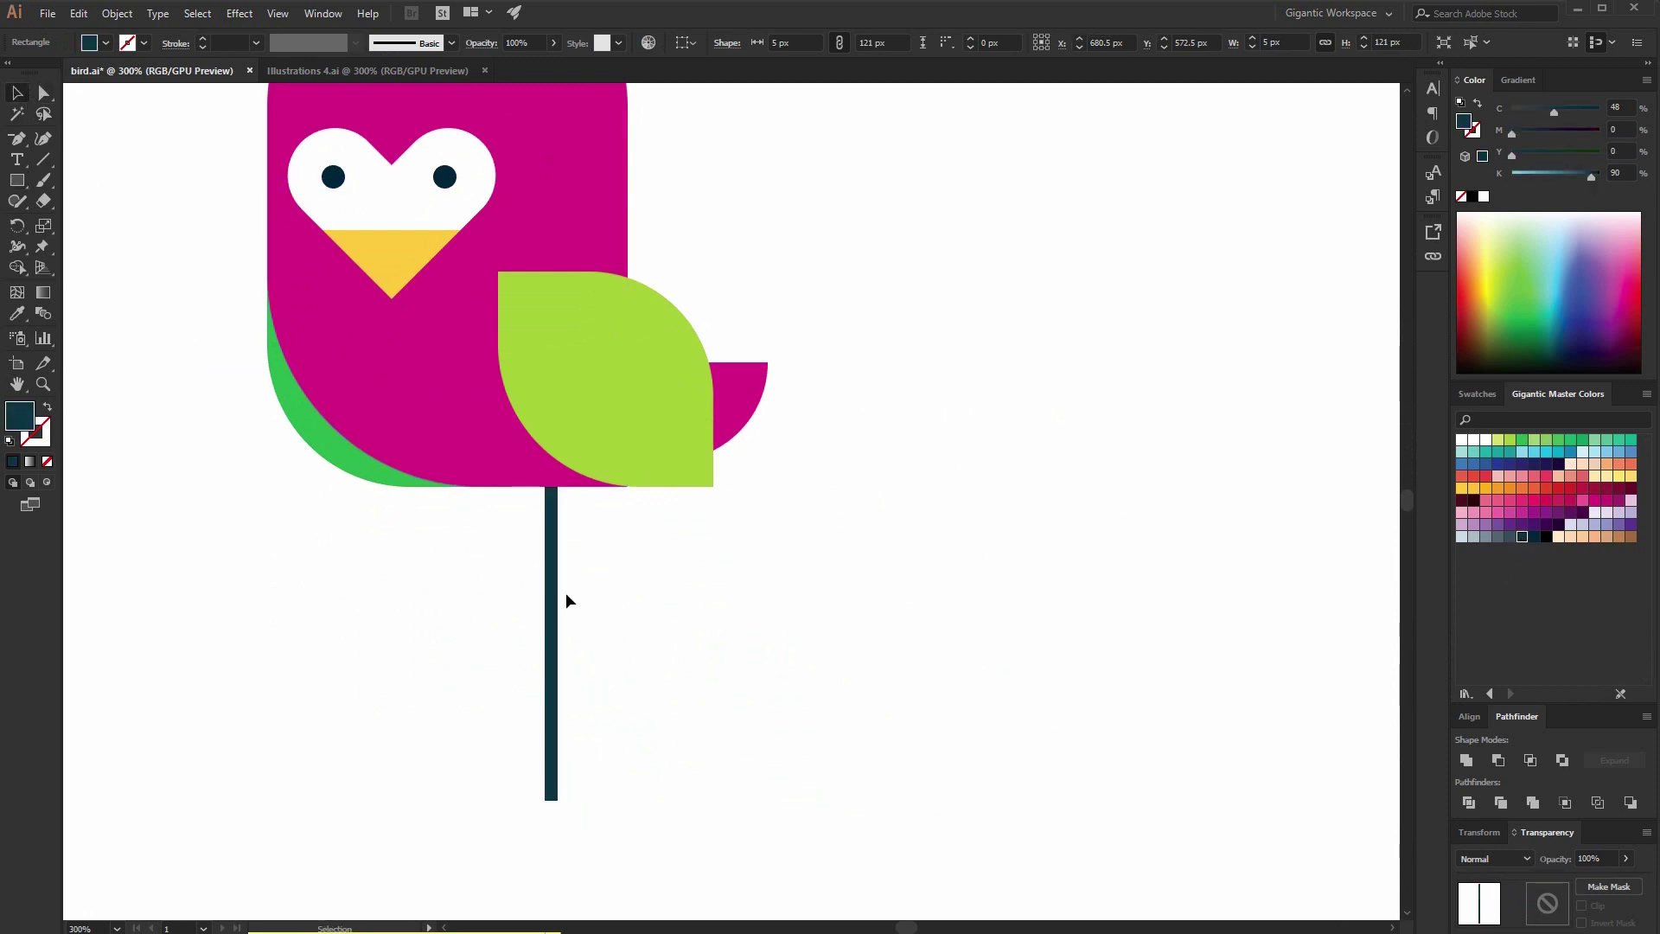
{"action": "left_click_drag", "start_coordinate": [549, 588], "coordinate": [508, 587]}
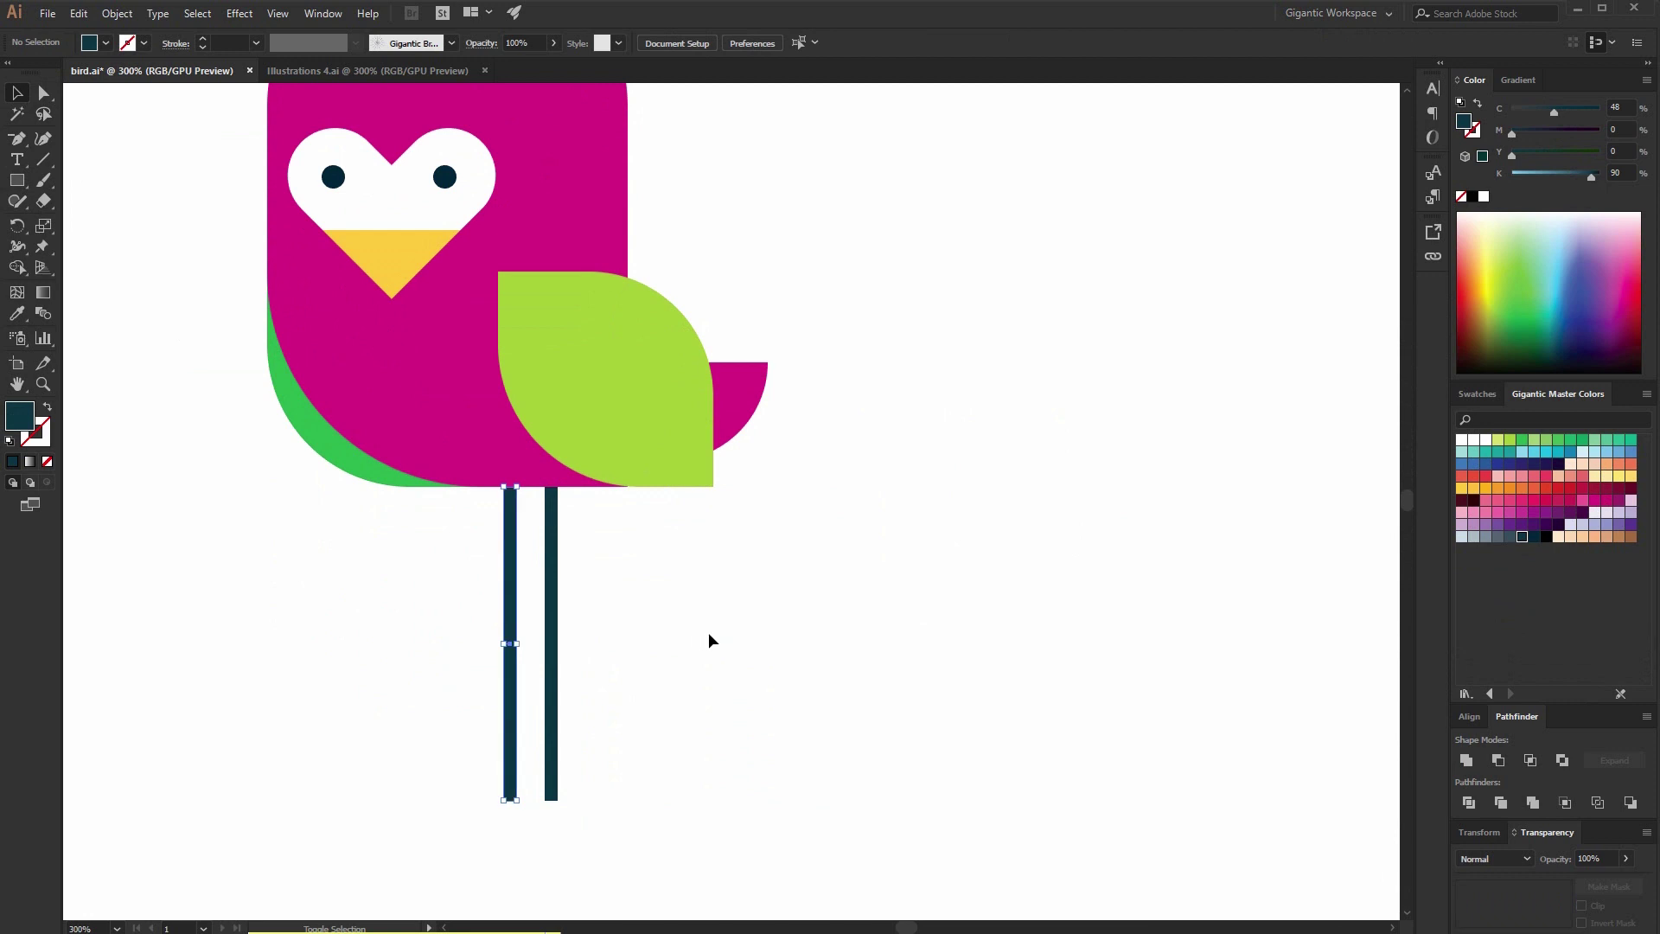
Draw a background rectangle of about 1390 × 846 px, fill it pale yellow, and send it behind the bird.
{"action": "key", "text": "ctrl+minus"}
{"action": "scroll", "coordinate": [720, 638], "scroll_direction": "up", "scroll_amount": 3}
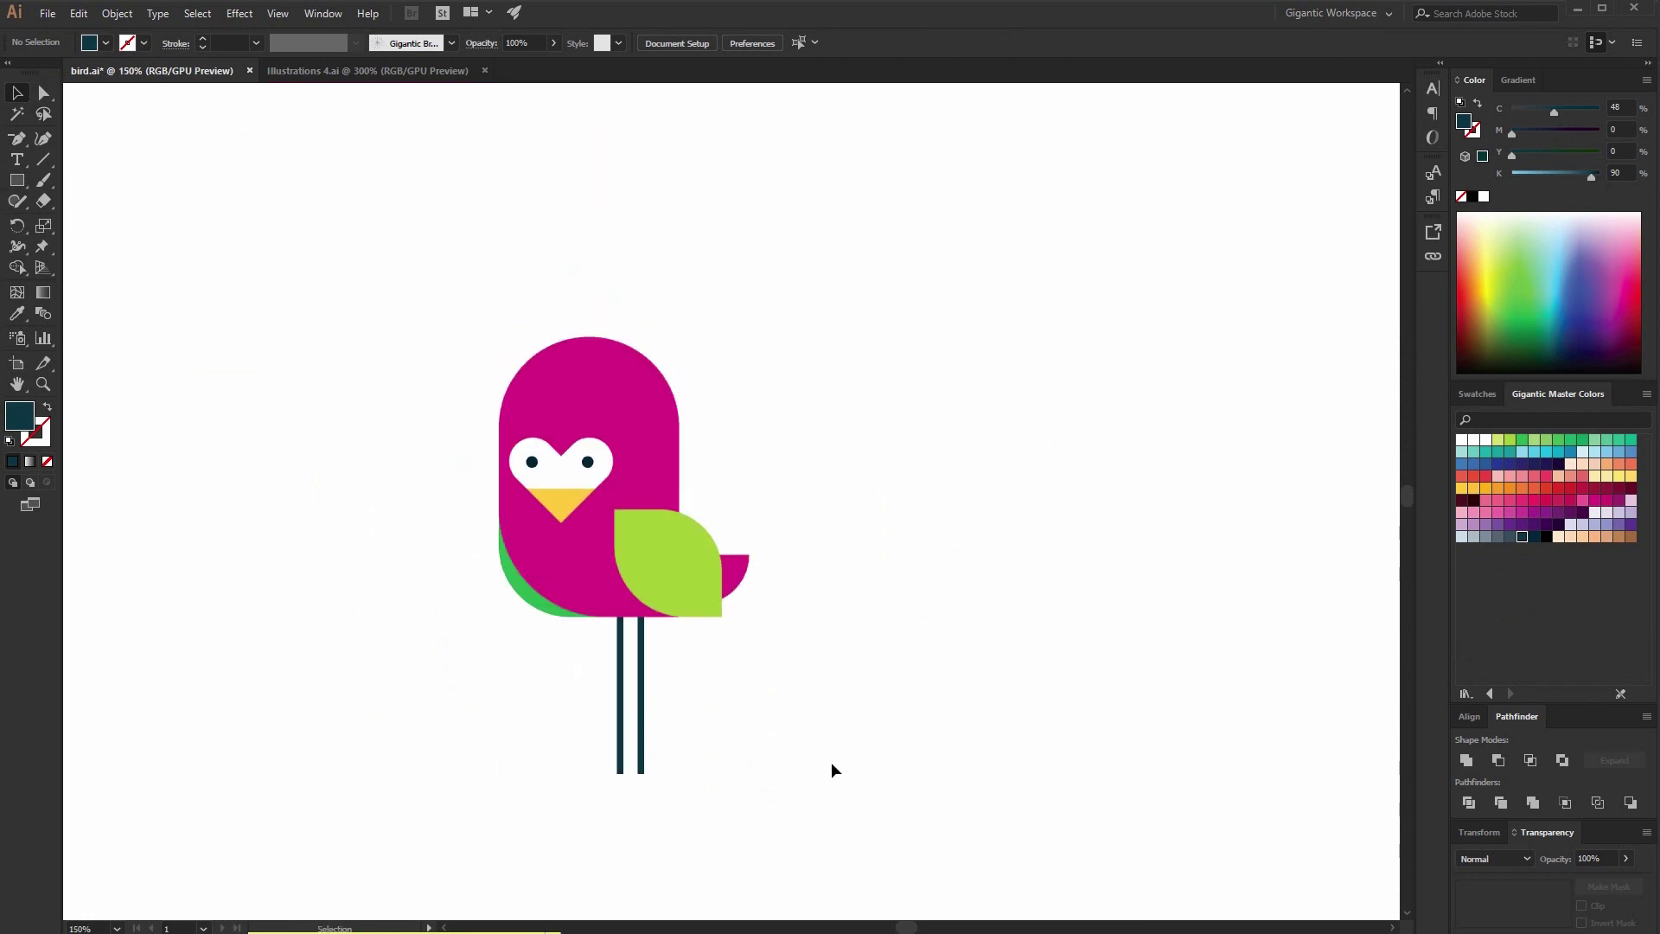
{"action": "key", "text": "m"}
{"action": "key", "text": "ctrl+minus"}
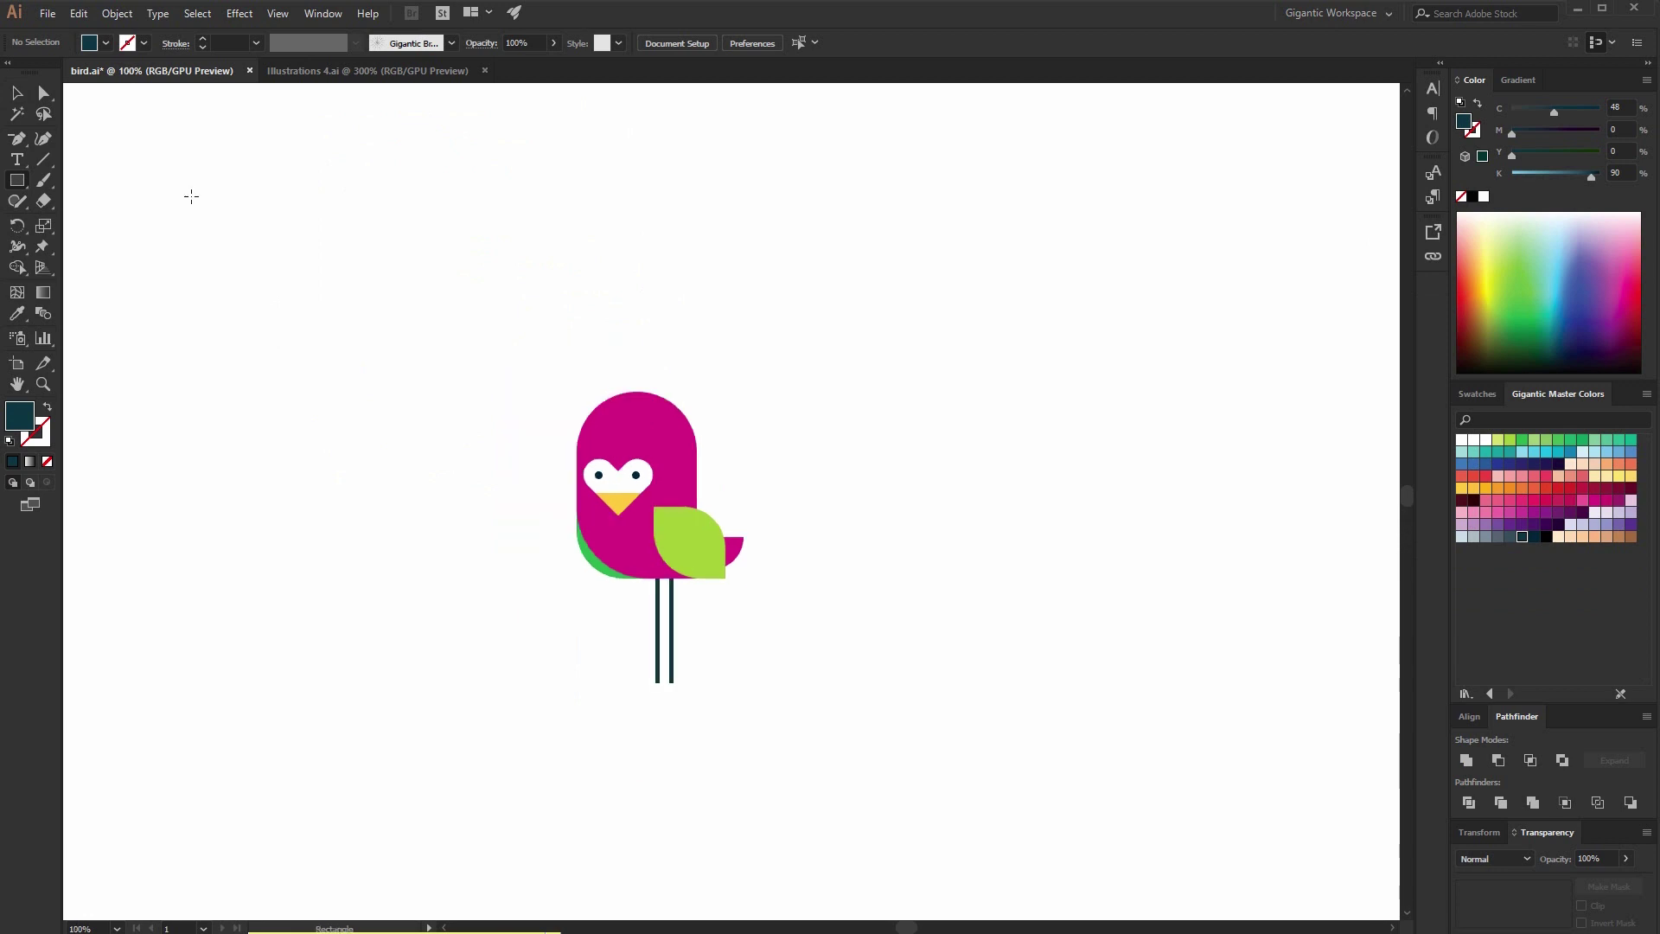
{"action": "left_click_drag", "start_coordinate": [147, 166], "coordinate": [1348, 898]}
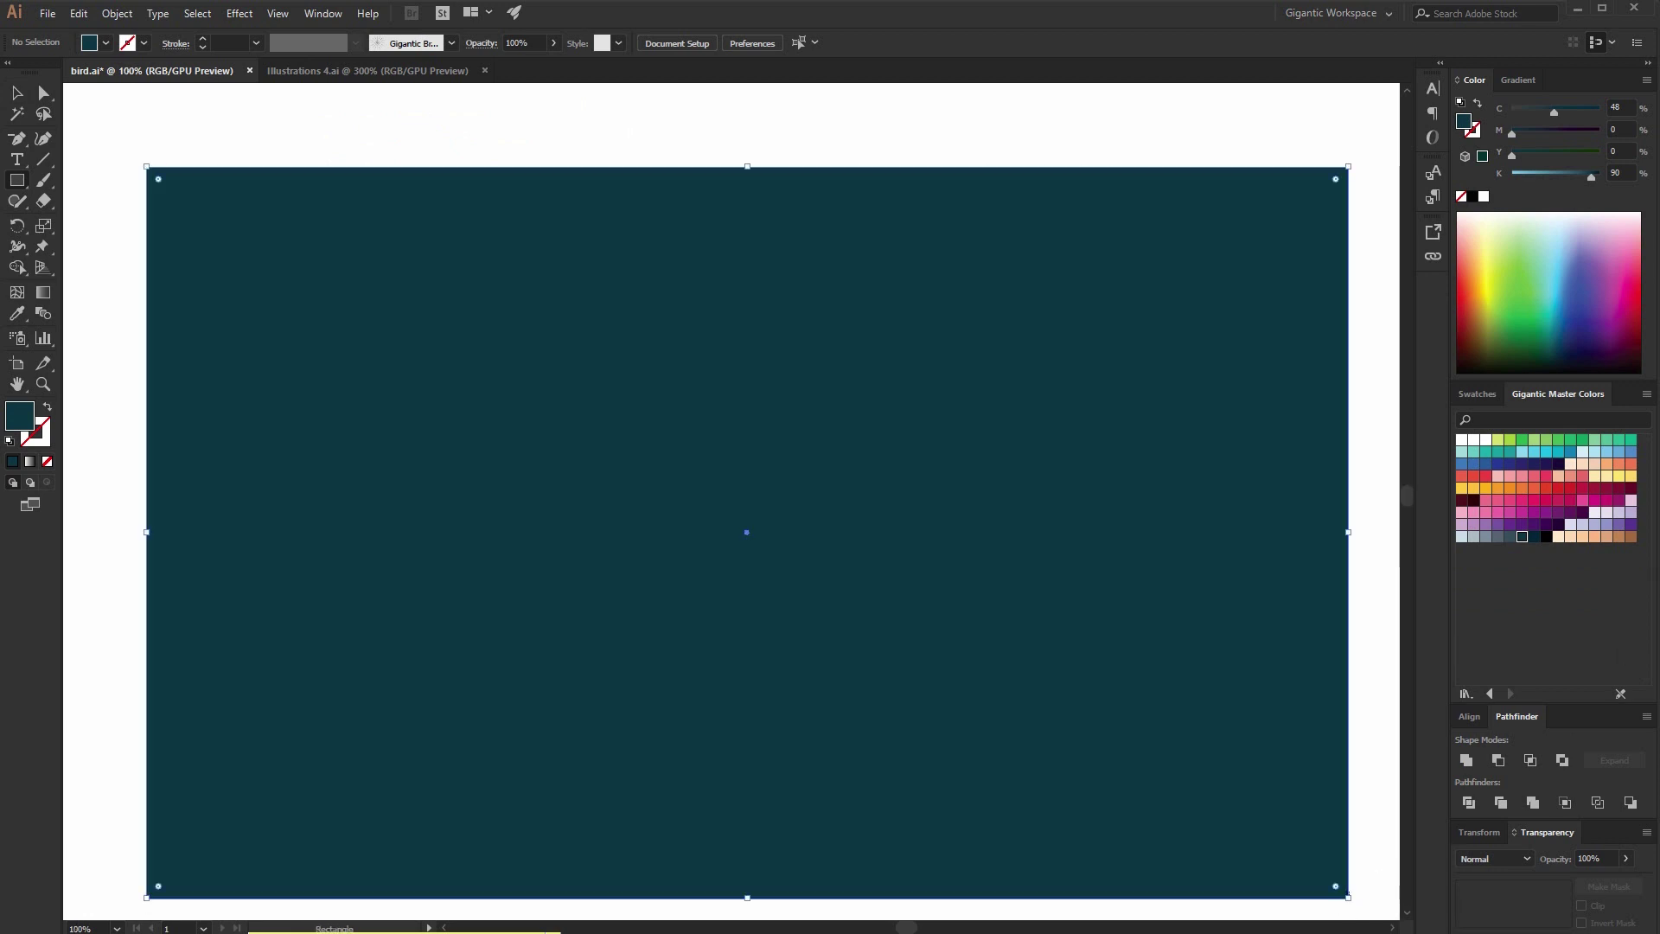
{"action": "left_click", "coordinate": [1595, 476]}
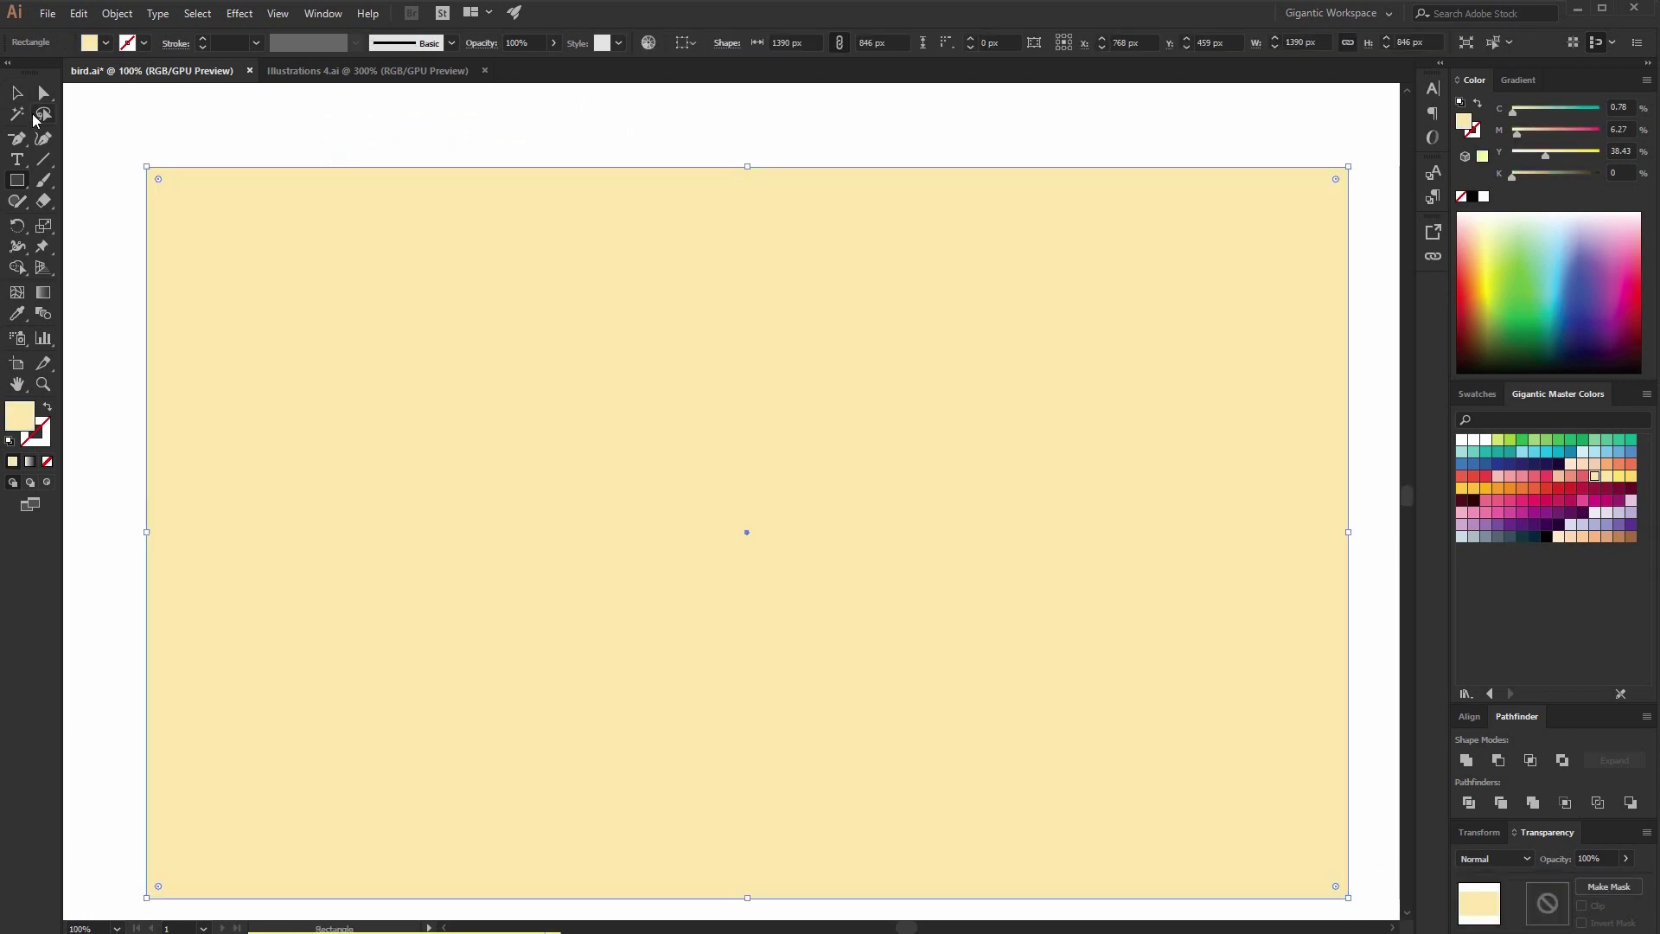
{"action": "key", "text": "v"}
{"action": "right_click", "coordinate": [730, 559]}
{"action": "mouse_move", "coordinate": [653, 588]}
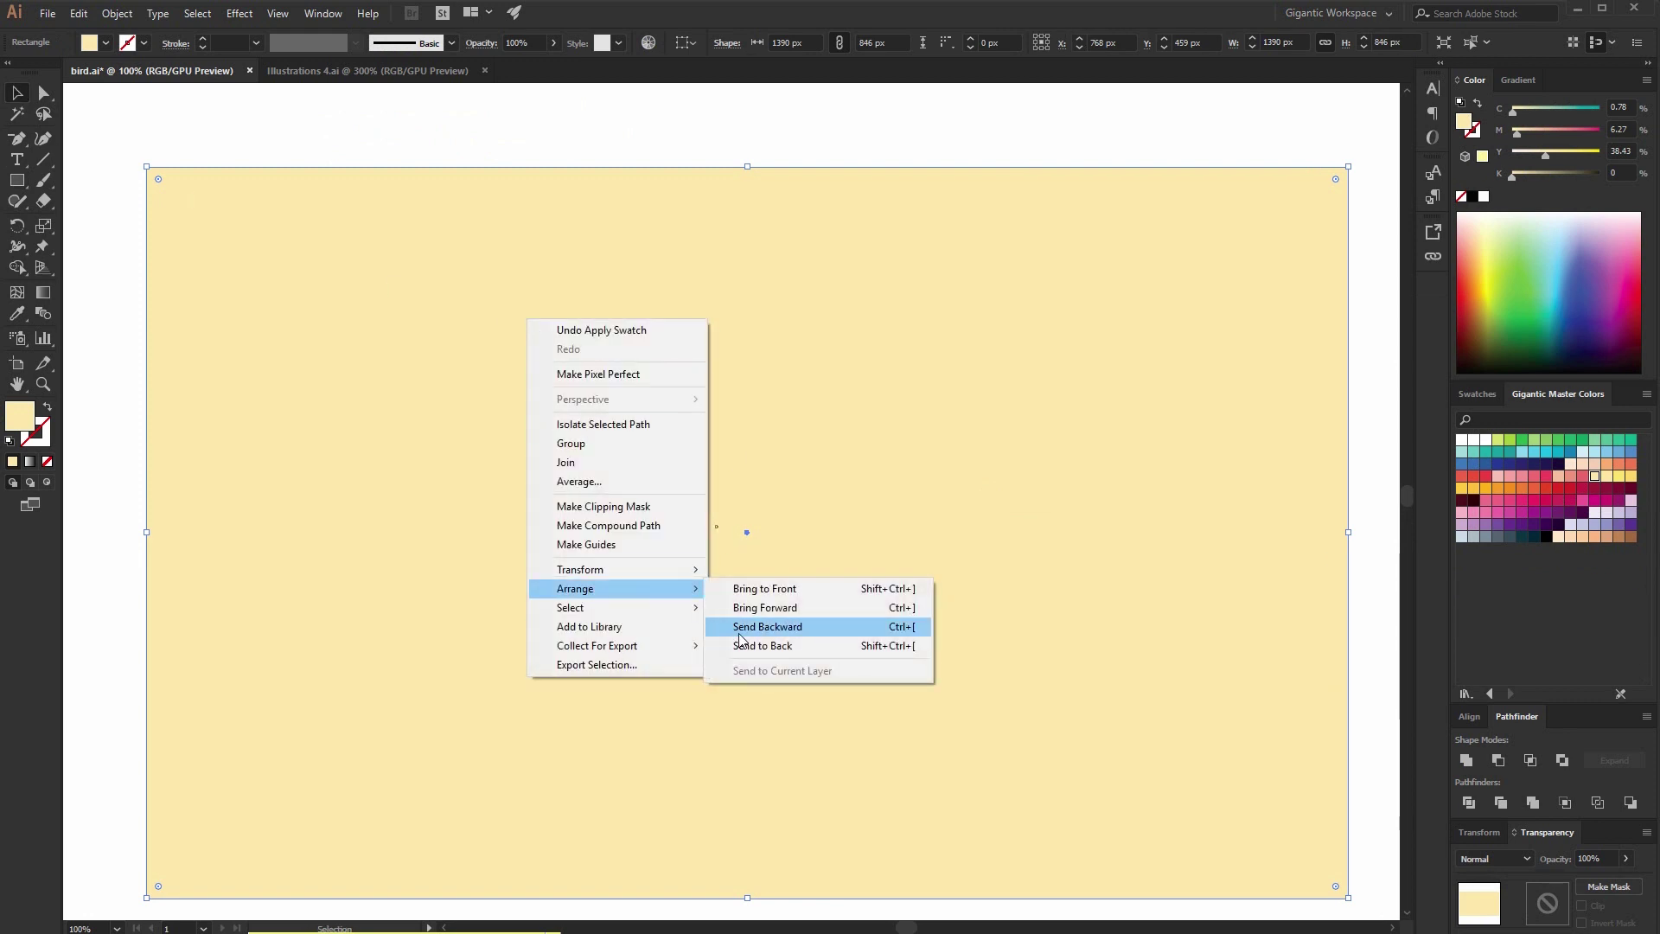
{"action": "left_click", "coordinate": [748, 647]}
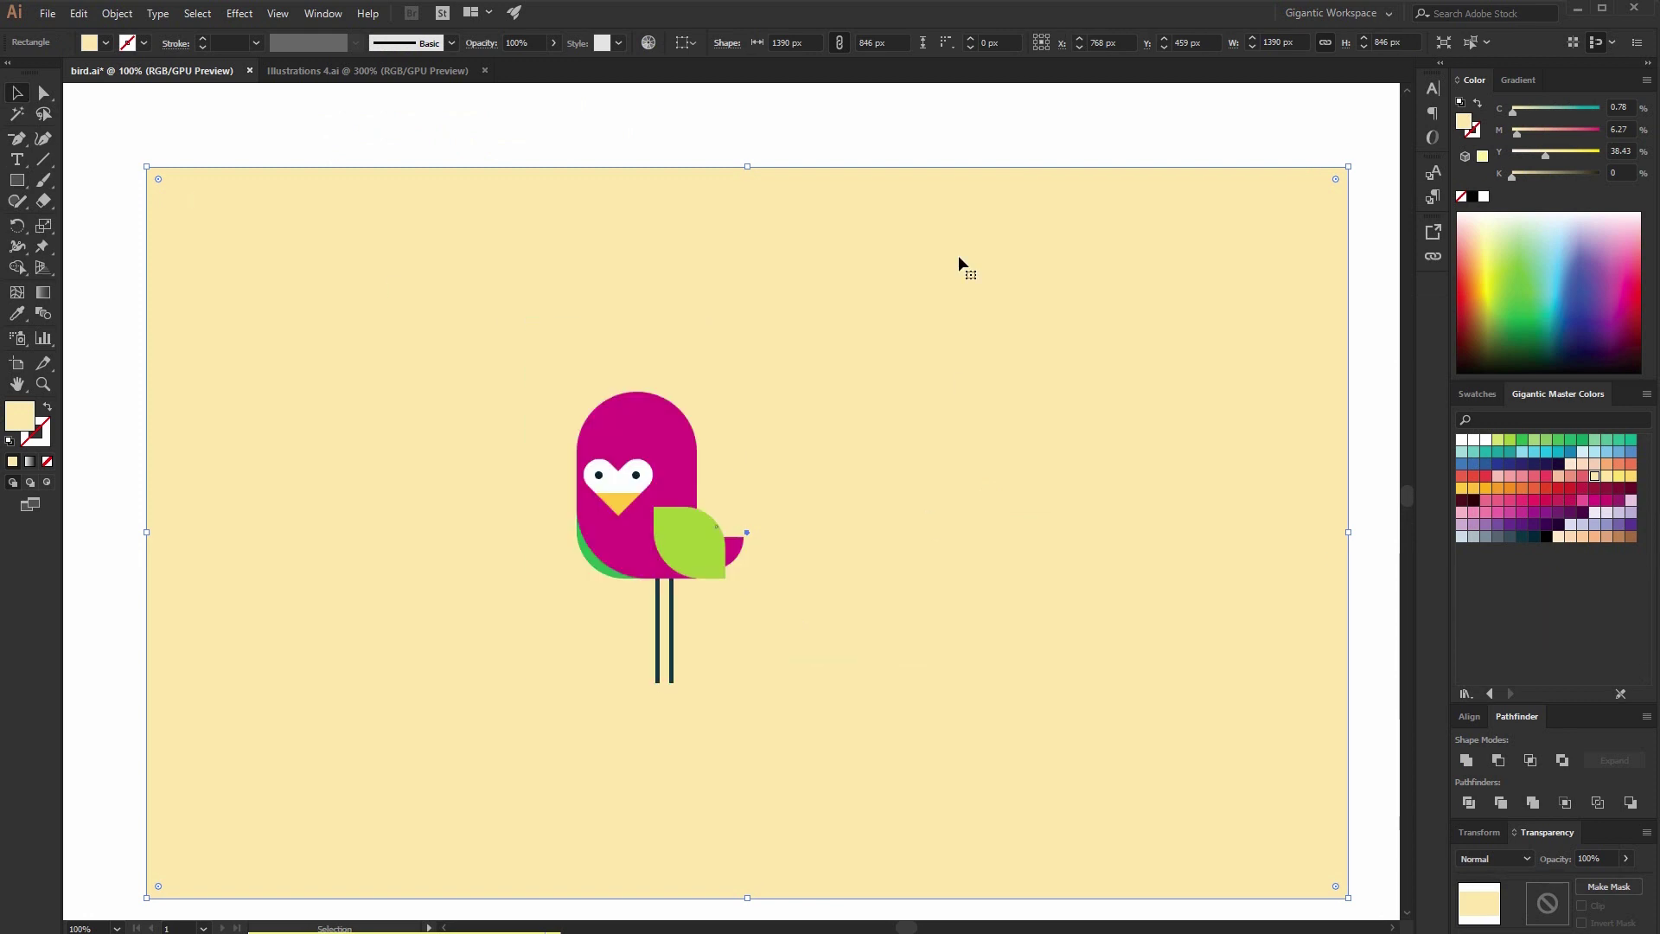
Try lime green and sky blue fills on the background rectangle and return it to pale yellow.
{"action": "left_click", "coordinate": [1496, 441]}
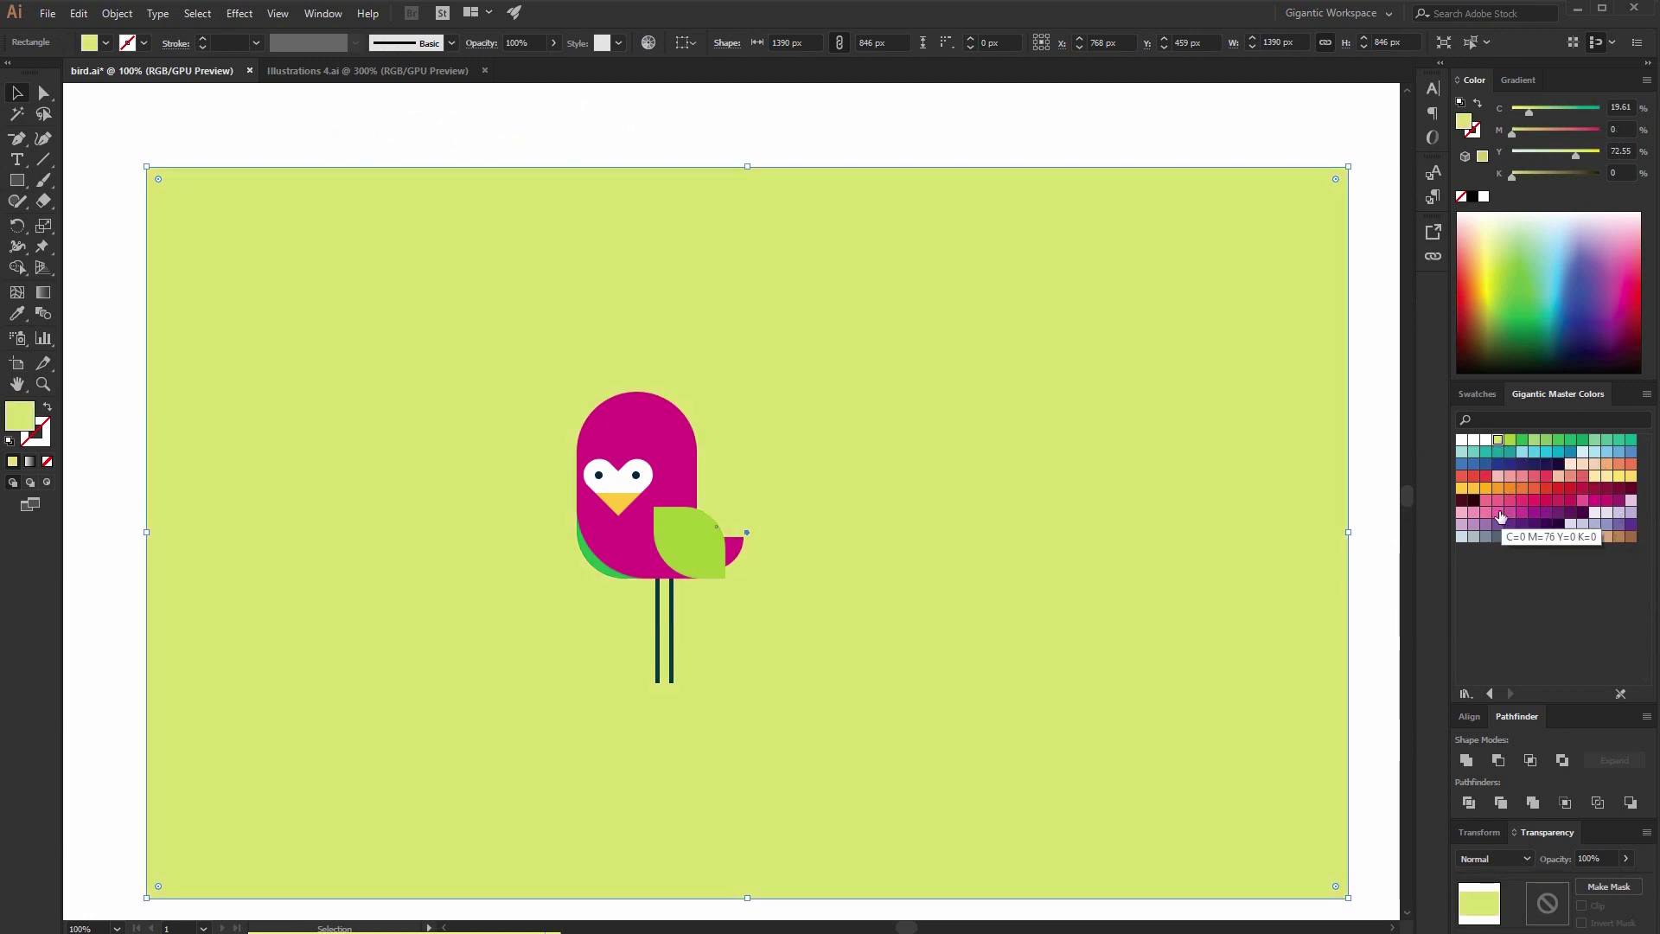
{"action": "left_click", "coordinate": [1535, 453]}
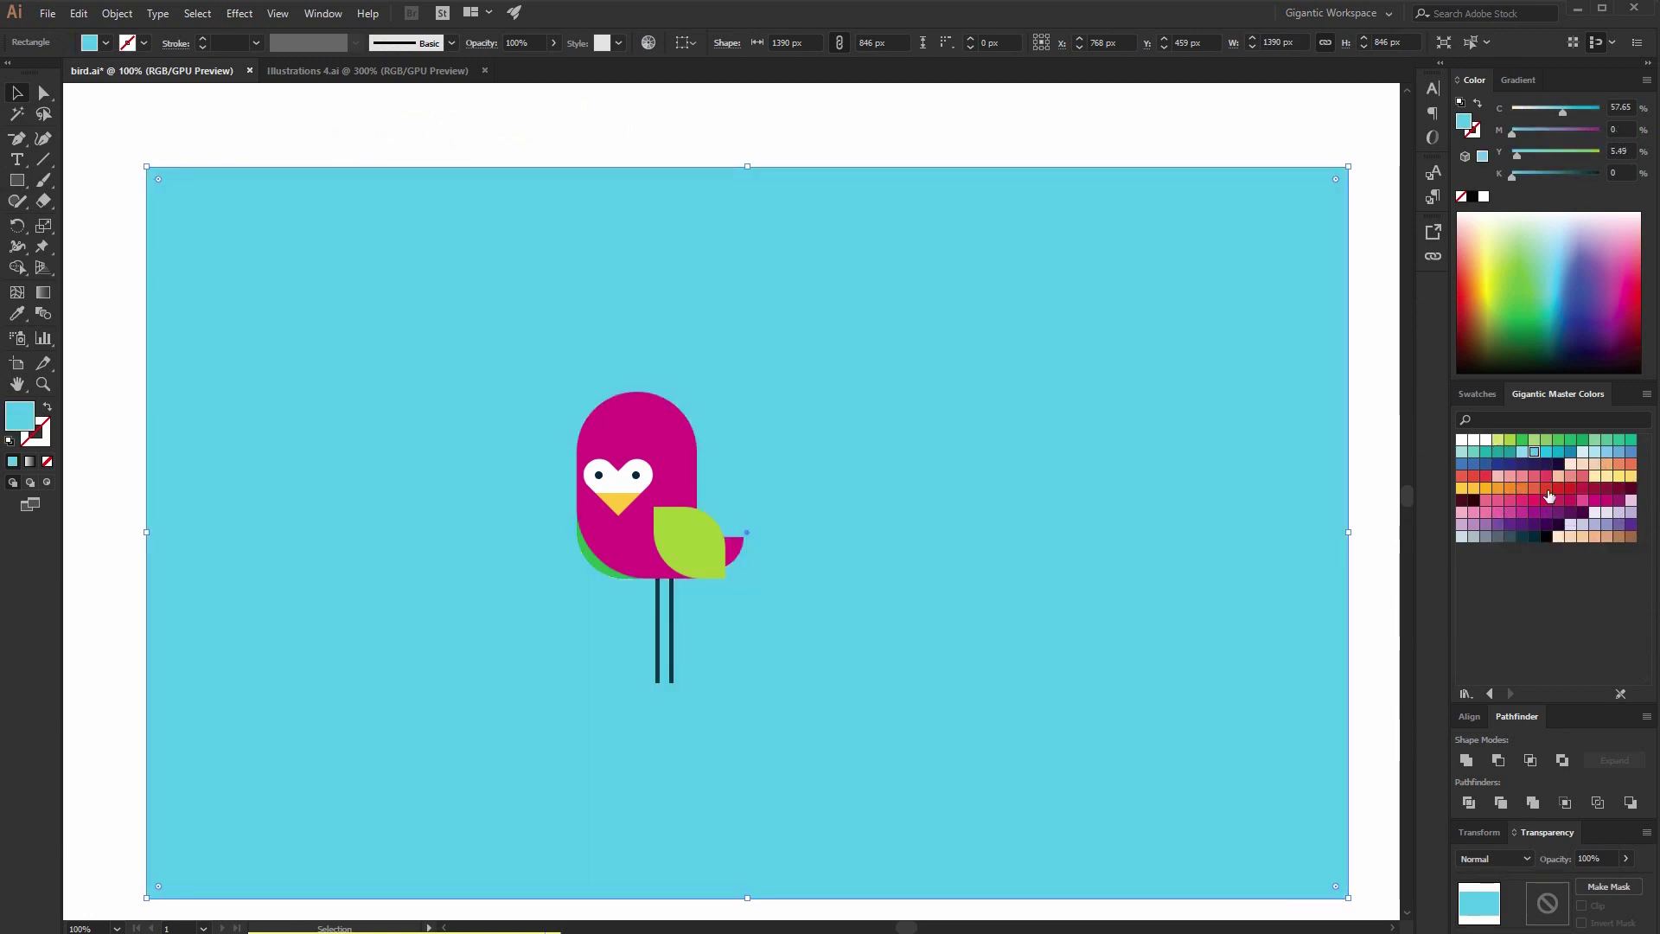
{"action": "left_click", "coordinate": [1595, 476]}
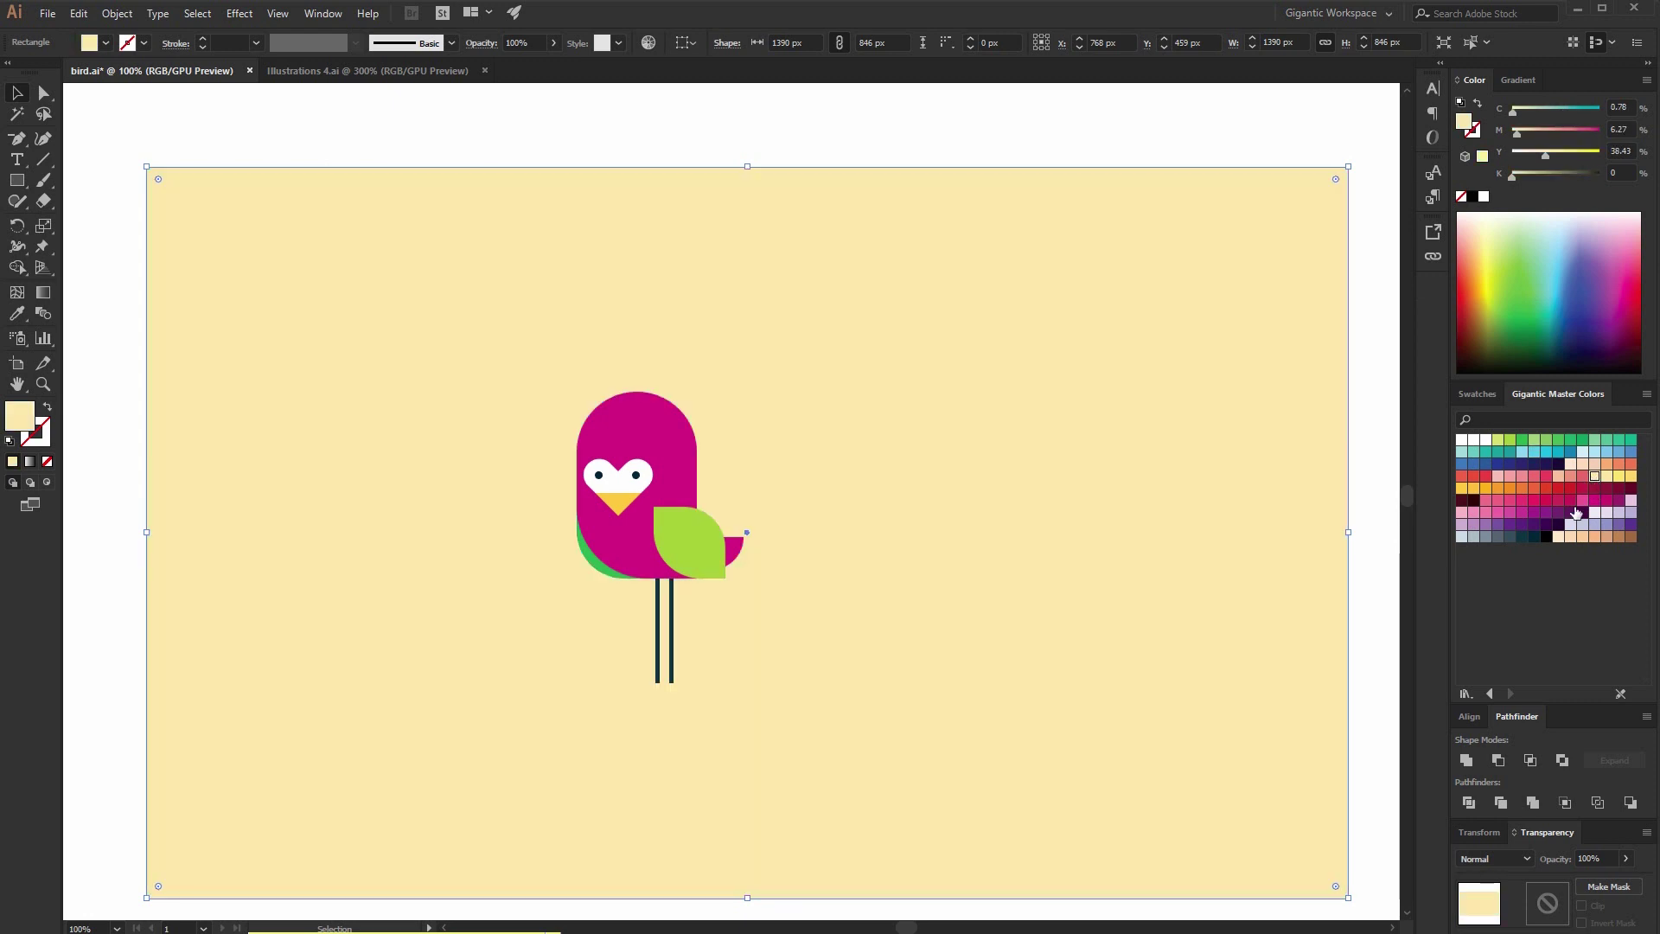
Draw a ground strip of about 321 × 6 px beneath the legs and fill it a slightly deeper yellow than the background.
{"action": "key", "text": "ctrl+equal"}
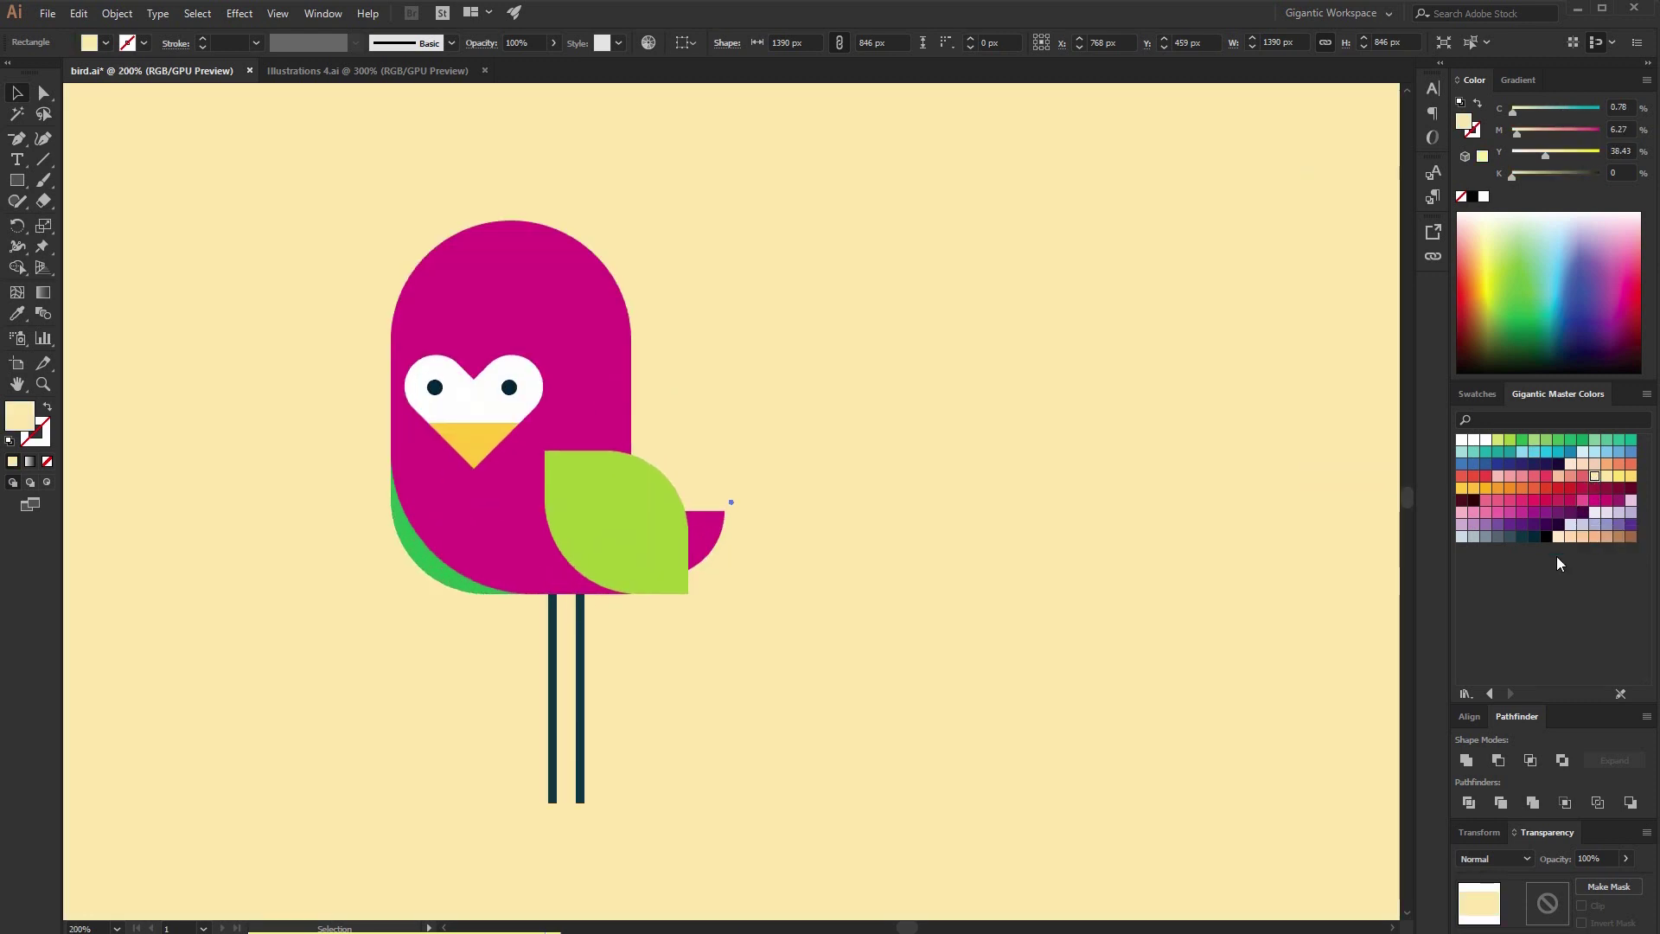
{"action": "key", "text": "ctrl+minus"}
{"action": "key", "text": "ctrl+minus"}
{"action": "key", "text": "m"}
{"action": "left_click_drag", "start_coordinate": [561, 651], "coordinate": [839, 655]}
{"action": "left_click", "coordinate": [1629, 476]}
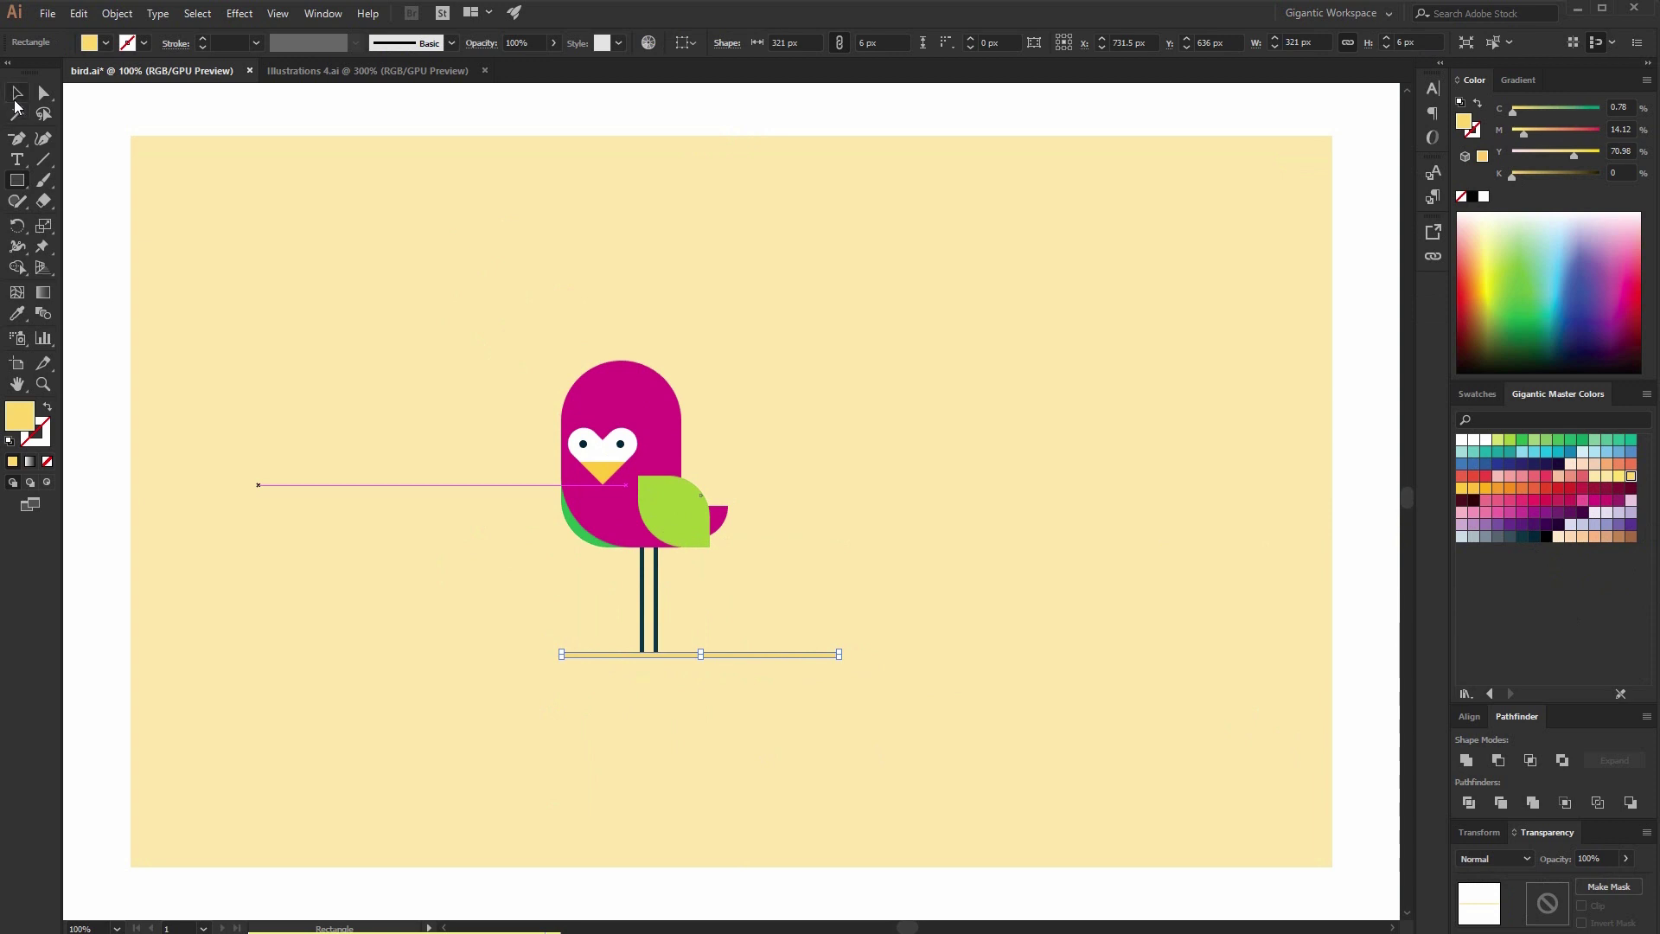
{"action": "left_click", "coordinate": [16, 97]}
{"action": "left_click", "coordinate": [204, 113]}
{"action": "key", "text": "ctrl+plus"}
{"action": "key", "text": "ctrl+plus"}
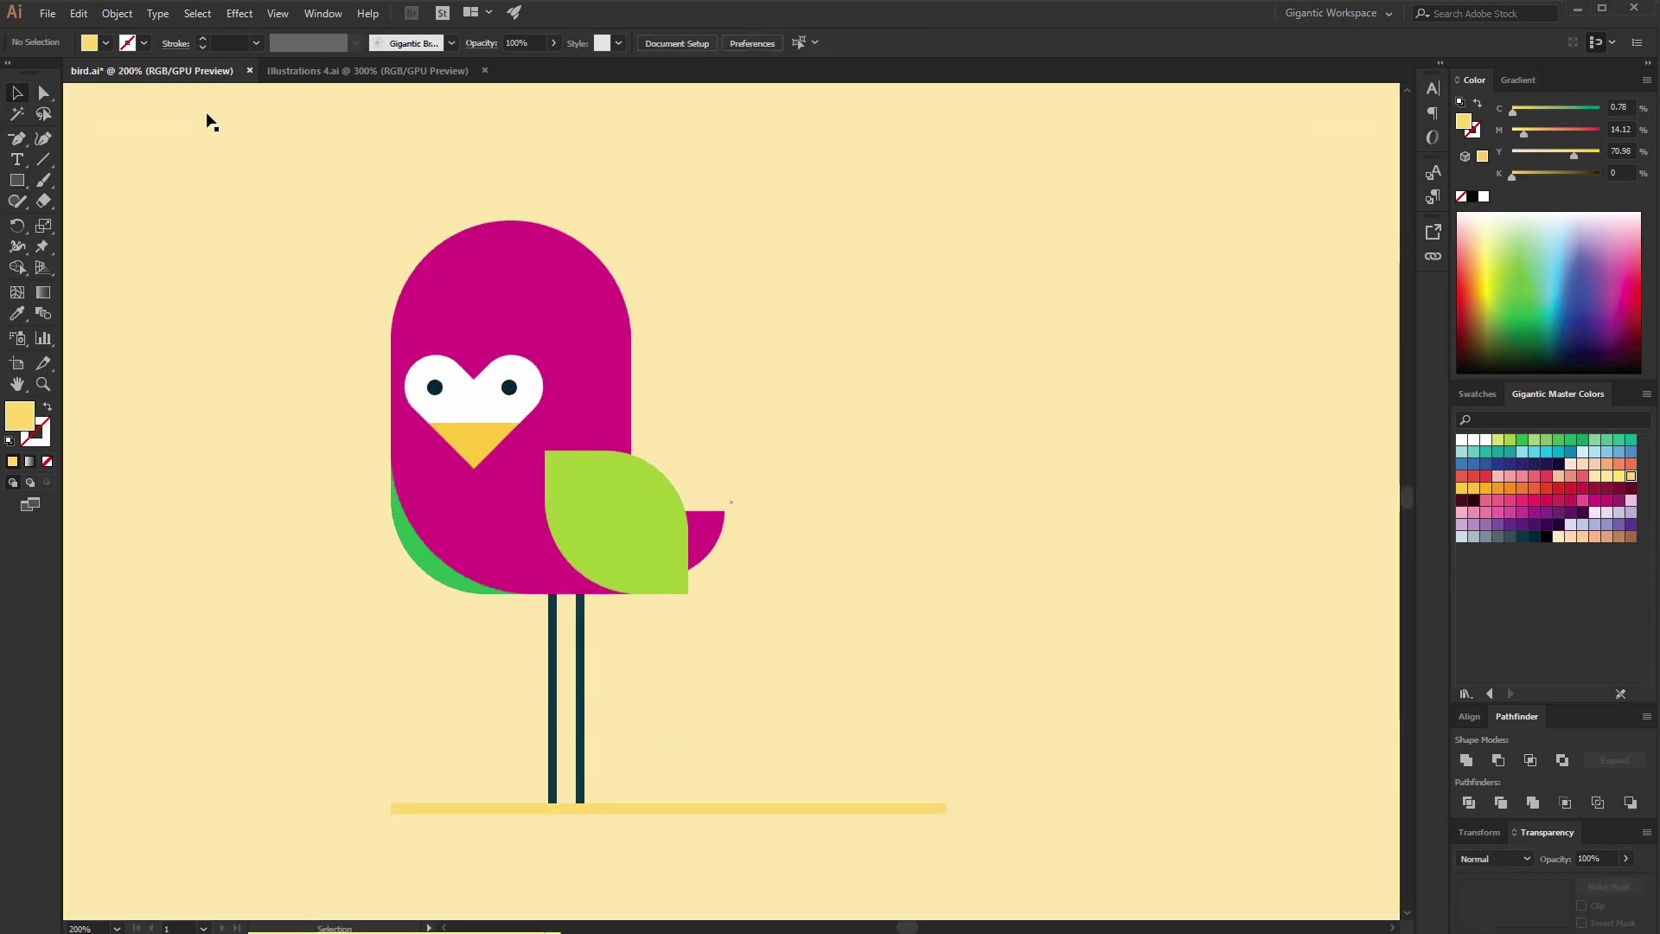
{"action": "scroll", "coordinate": [1219, 412], "scroll_direction": "up", "scroll_amount": 1}
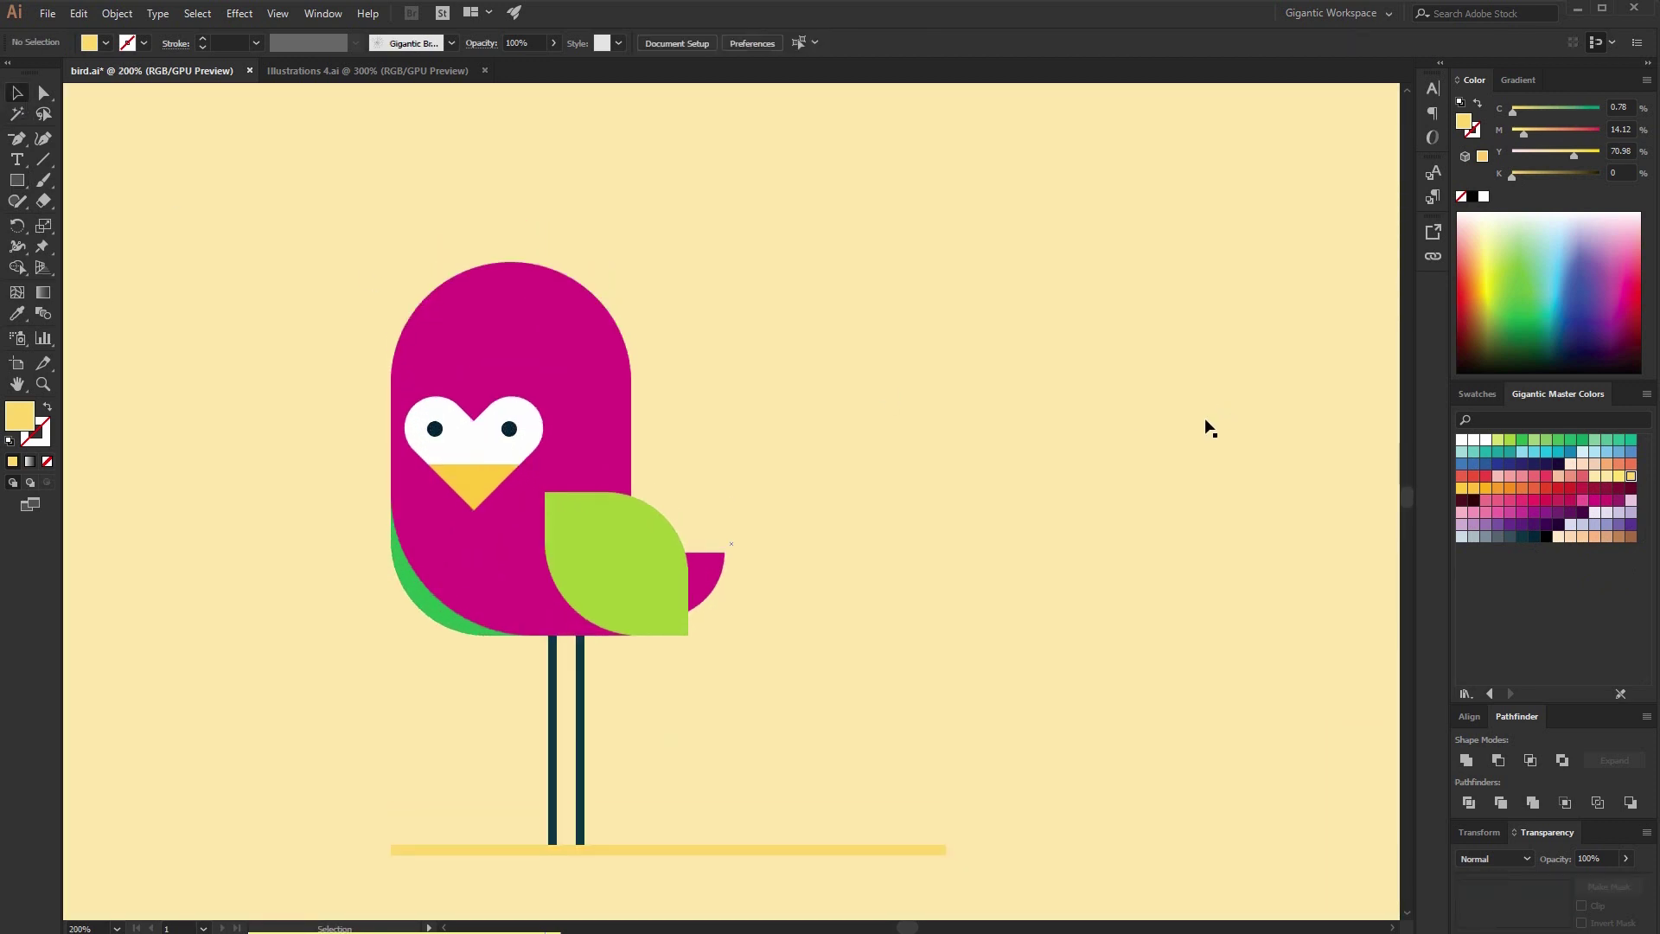
Open the Gigantic Grain Brushes library and close the general brush list.
{"action": "left_click", "coordinate": [235, 16]}
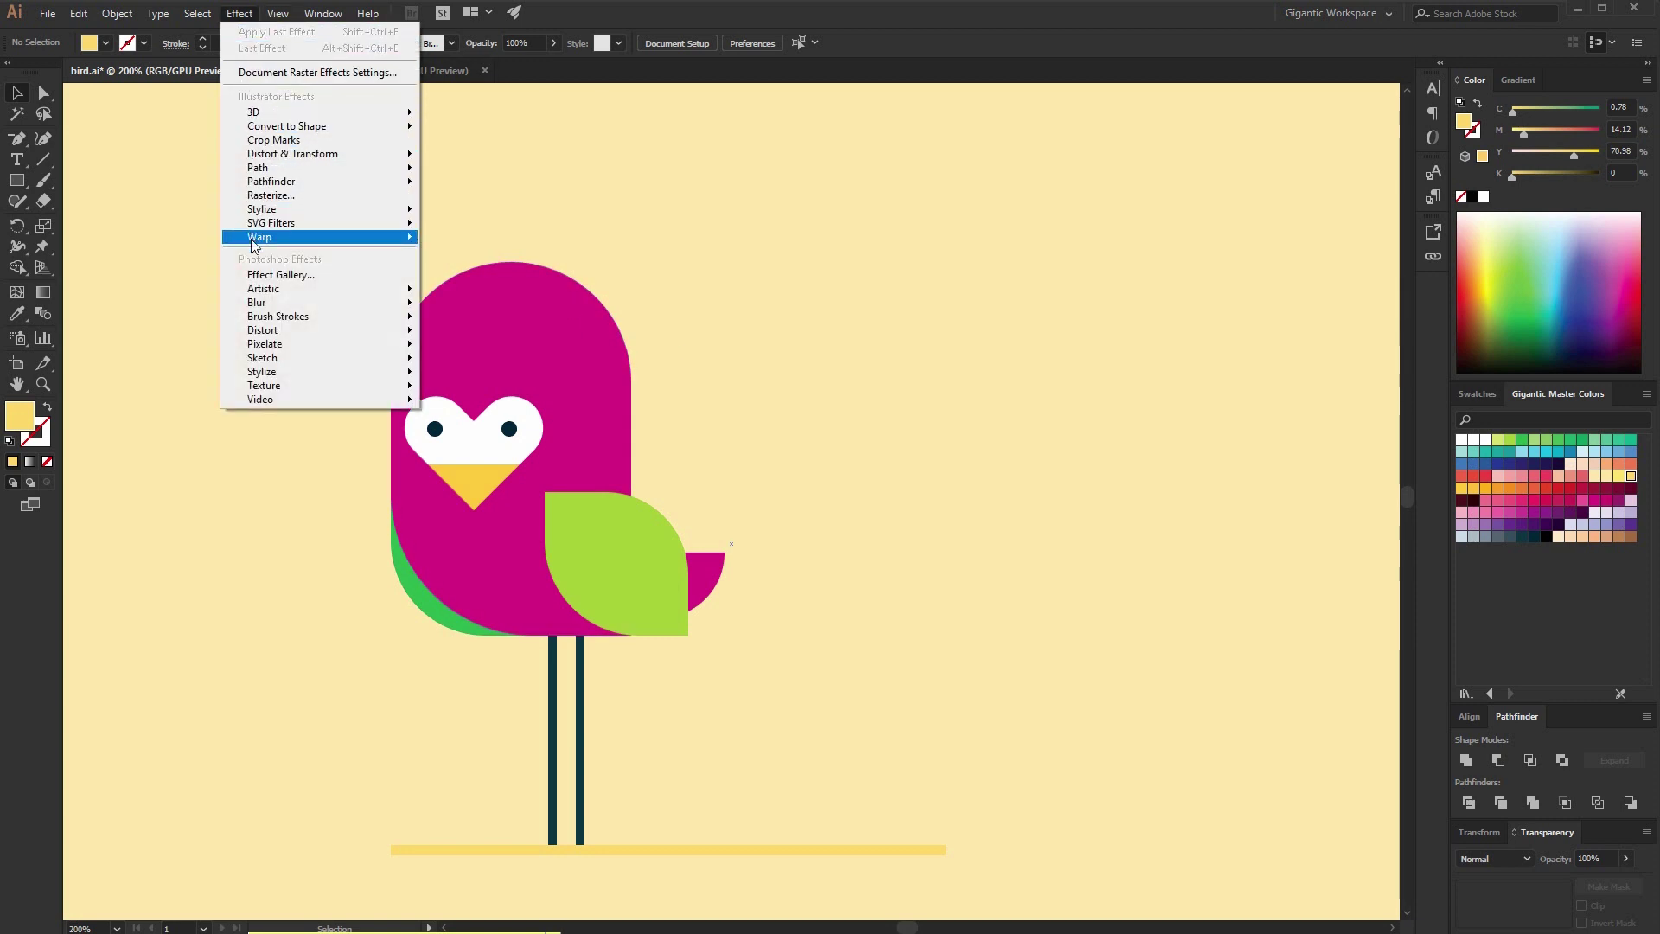
{"action": "mouse_move", "coordinate": [318, 14]}
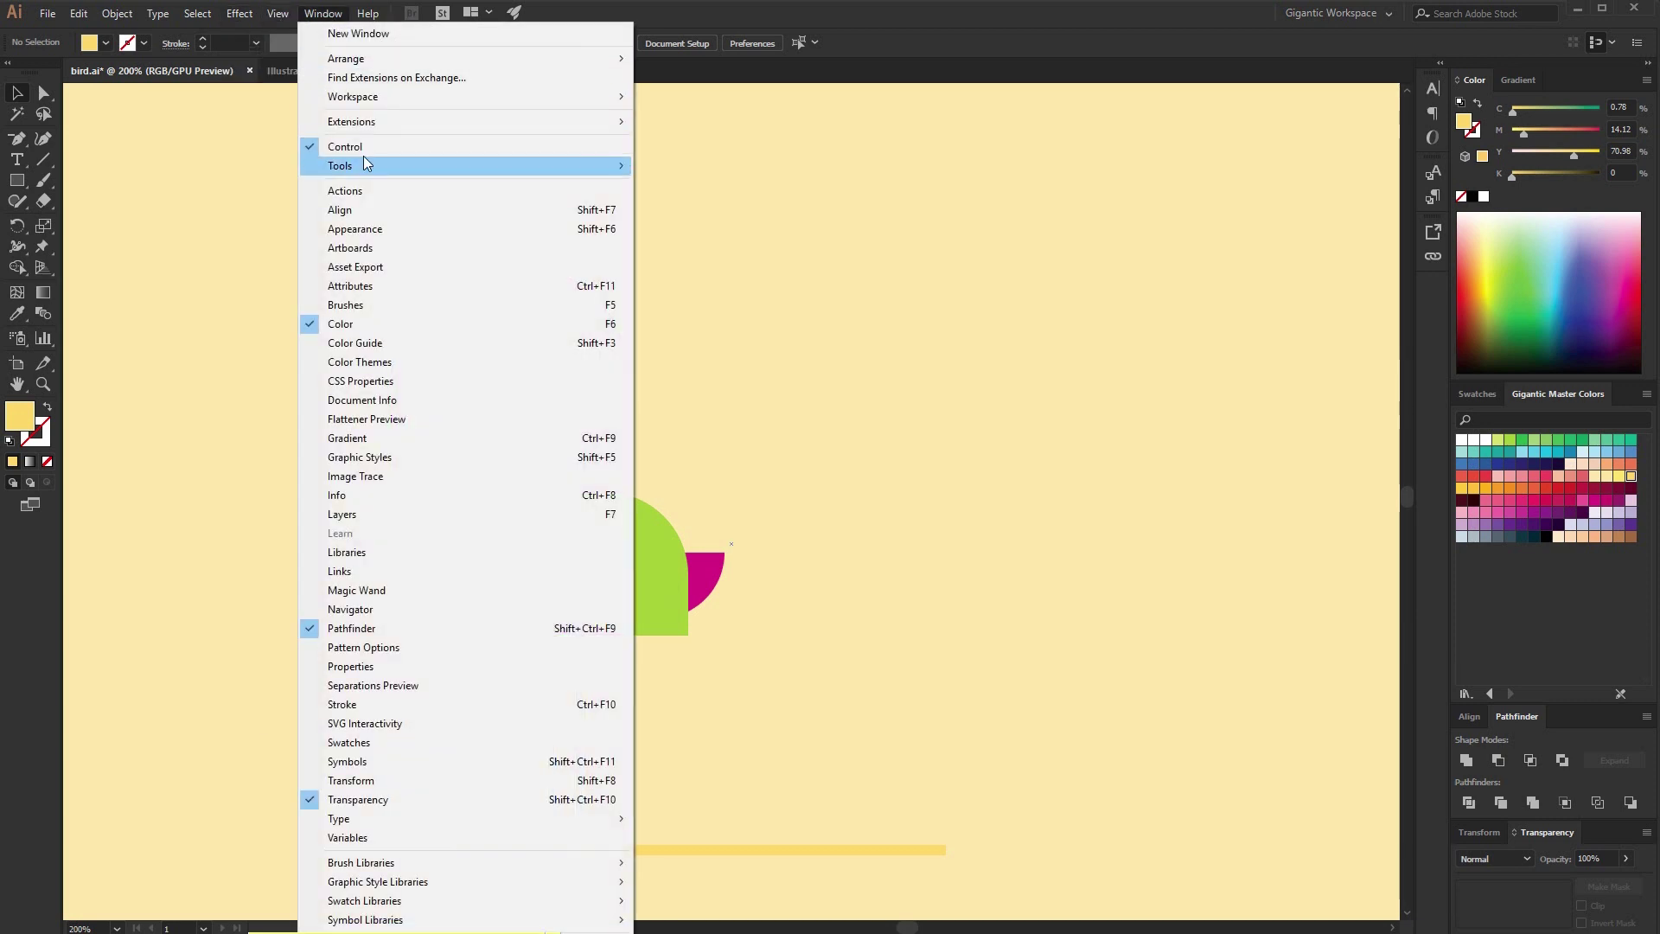
{"action": "left_click", "coordinate": [388, 304]}
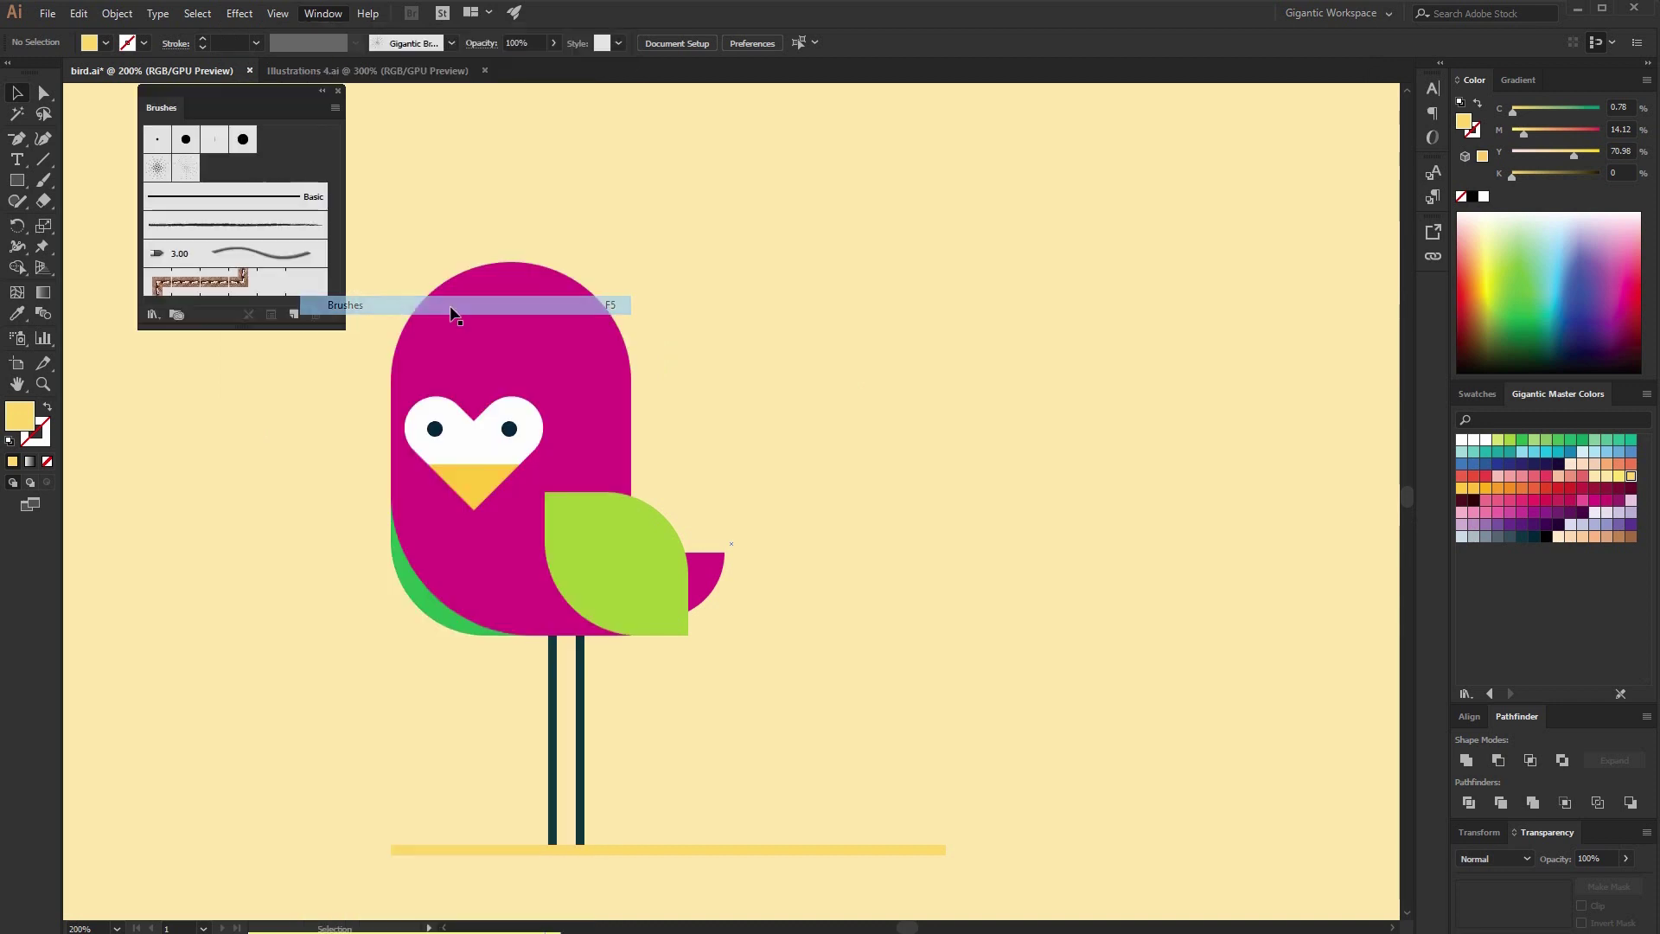
{"action": "left_click", "coordinate": [149, 316]}
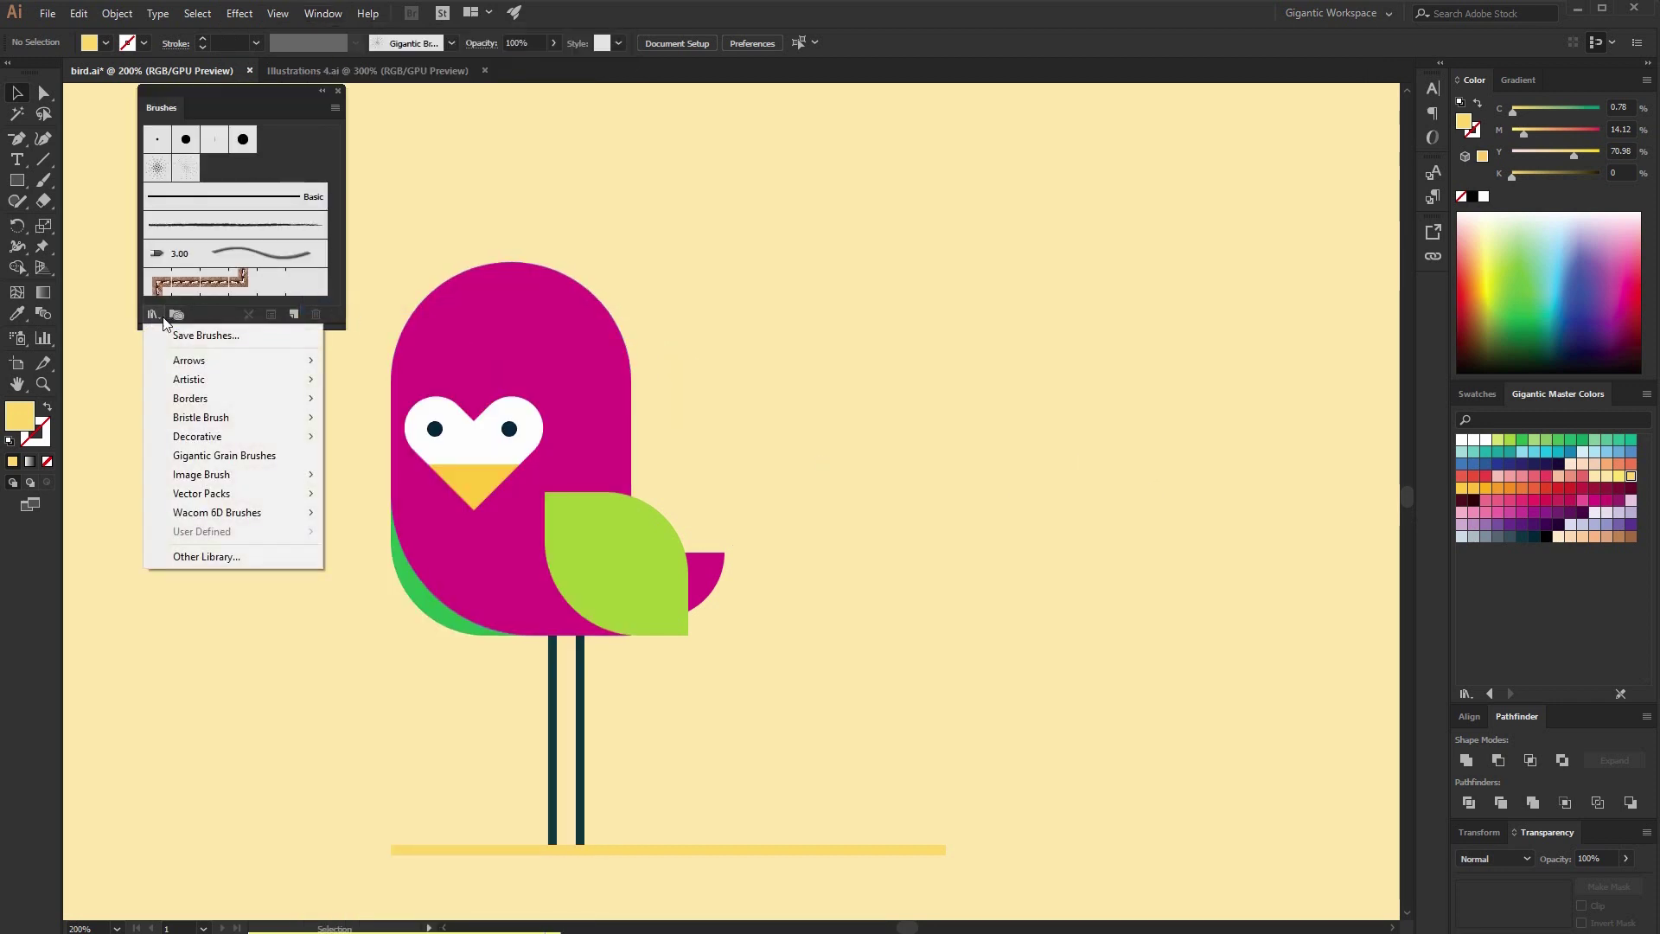
{"action": "left_click", "coordinate": [224, 455]}
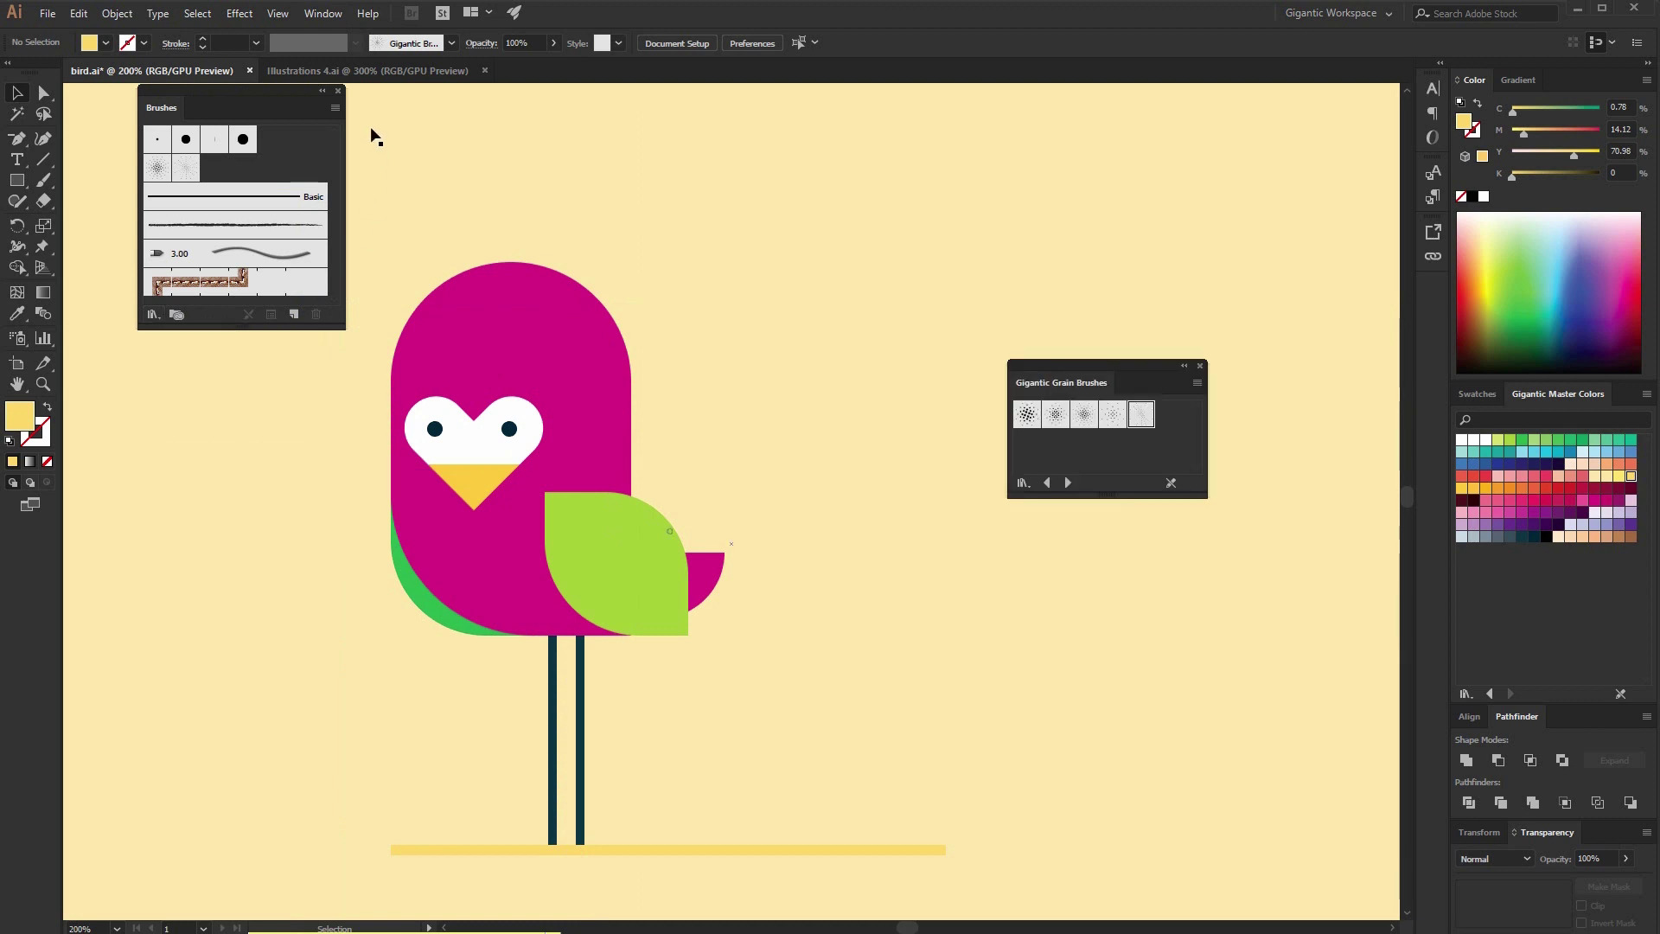
{"action": "left_click", "coordinate": [338, 91]}
Set the magenta body to Draw Inside and ready the Paintbrush with no fill, a dark magenta stroke and the third grain brush.
{"action": "left_click", "coordinate": [567, 375]}
{"action": "left_click", "coordinate": [47, 482]}
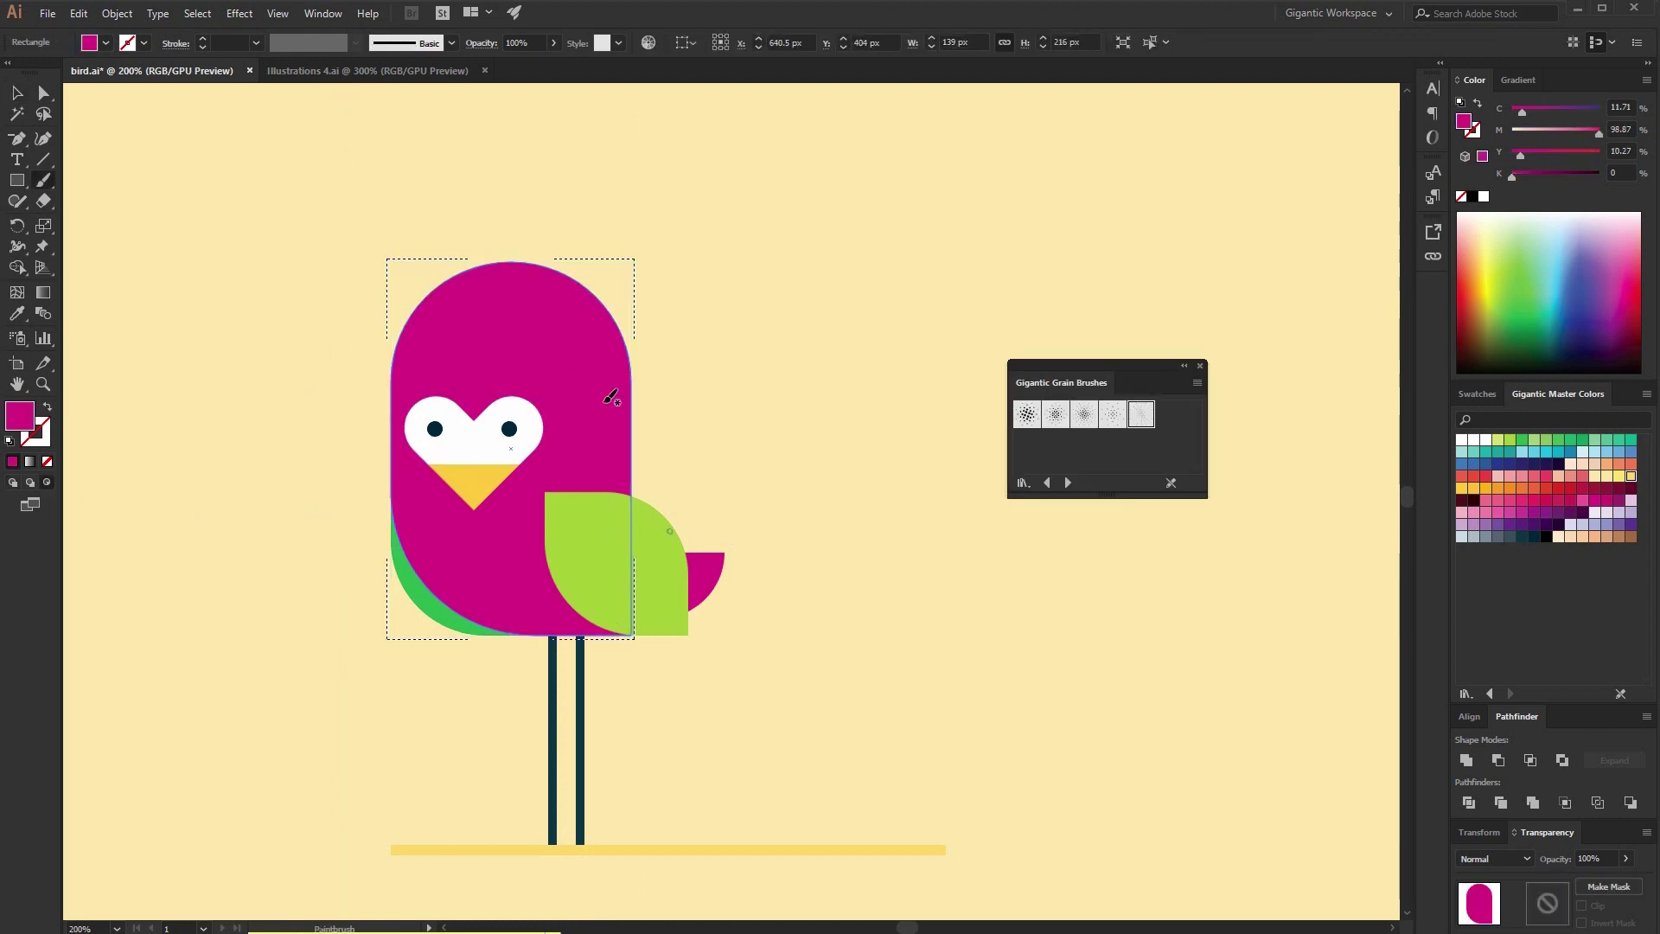
{"action": "key", "text": "ctrl+shift+a"}
{"action": "key", "text": "b"}
{"action": "key", "text": "shift+x"}
{"action": "left_click", "coordinate": [1620, 500]}
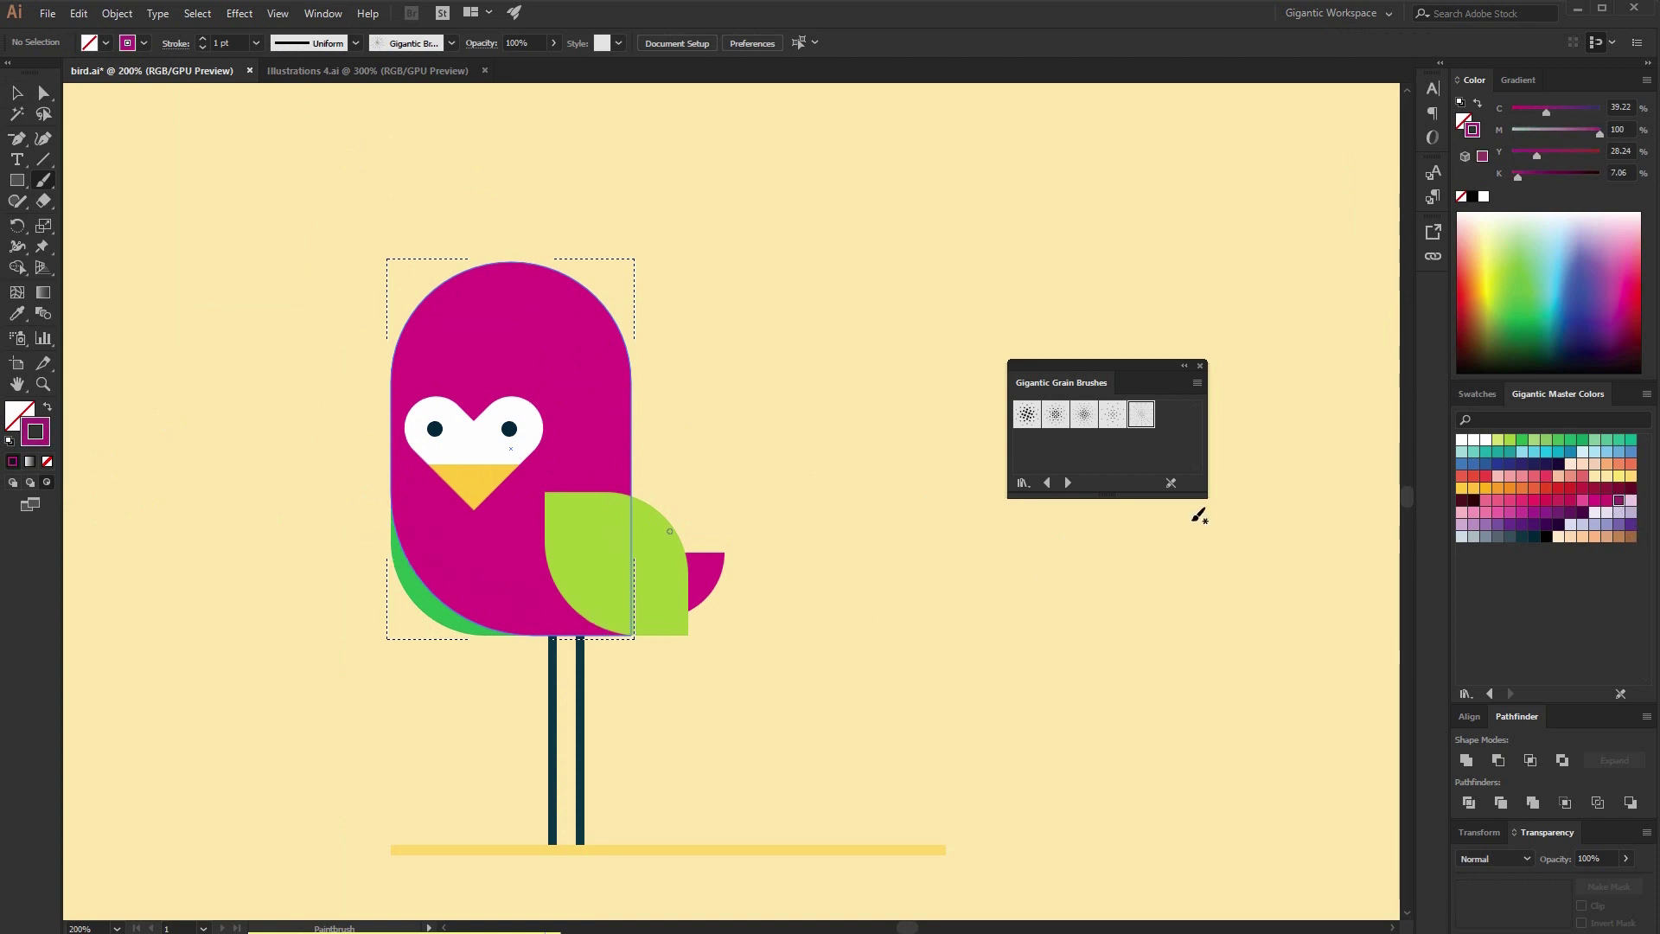
{"action": "left_click", "coordinate": [1085, 414]}
Shade the body's lower curve and the area around the light green wing with dark magenta grain strokes.
{"action": "left_click_drag", "start_coordinate": [449, 553], "coordinate": [630, 635]}
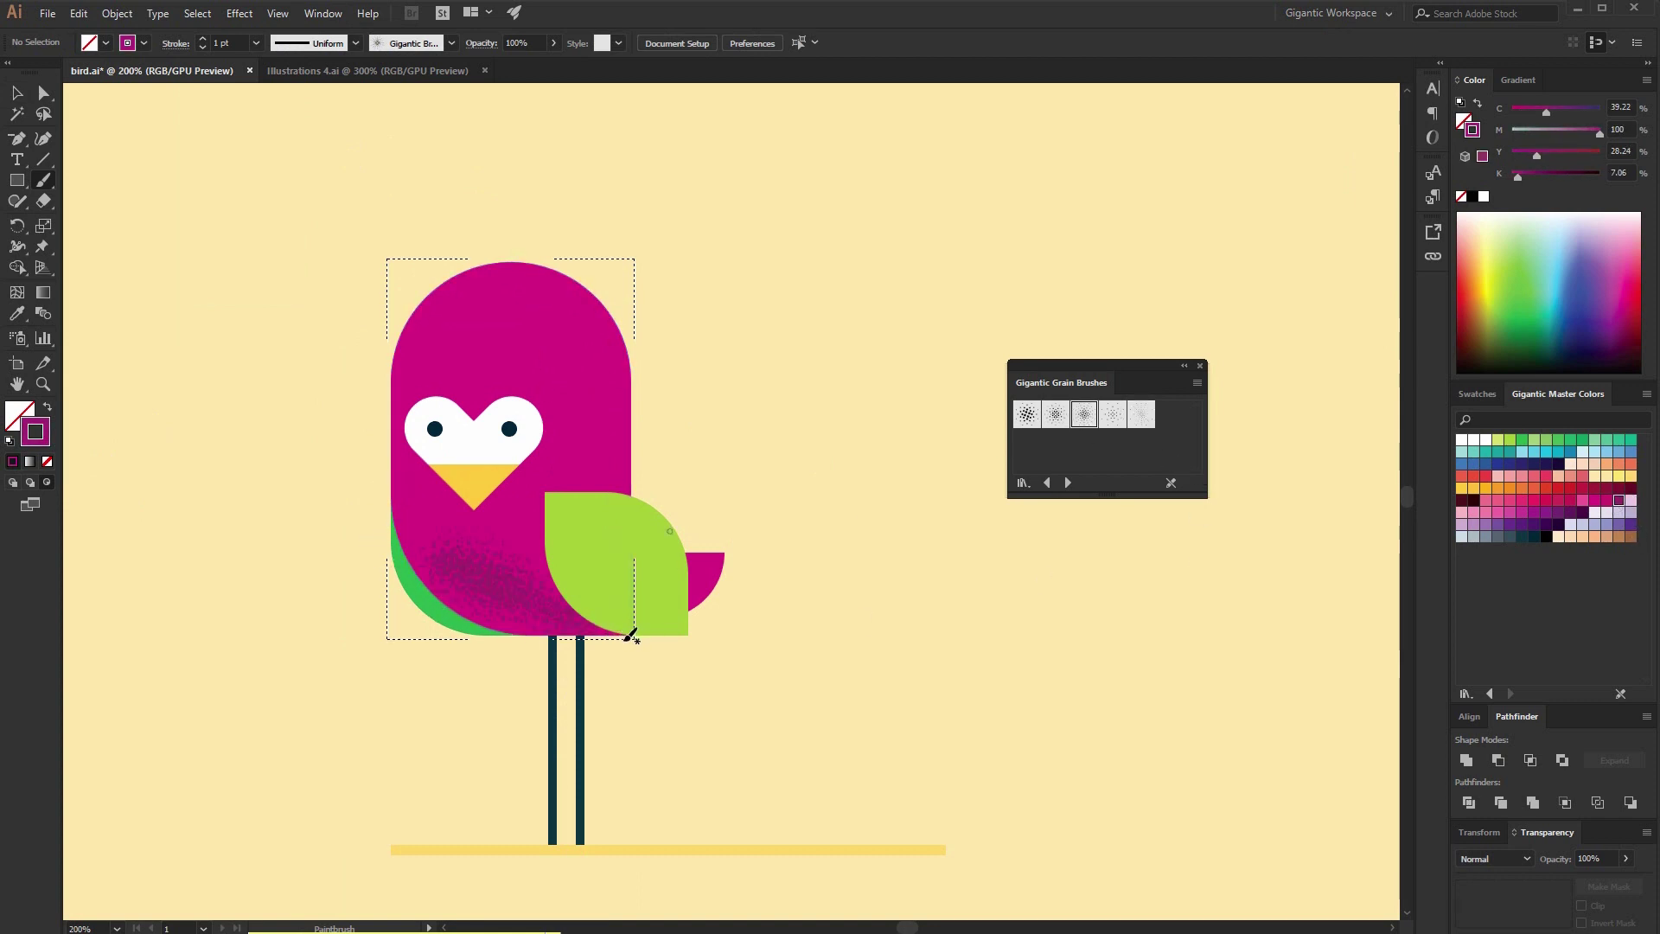
{"action": "key", "text": "ctrl+z"}
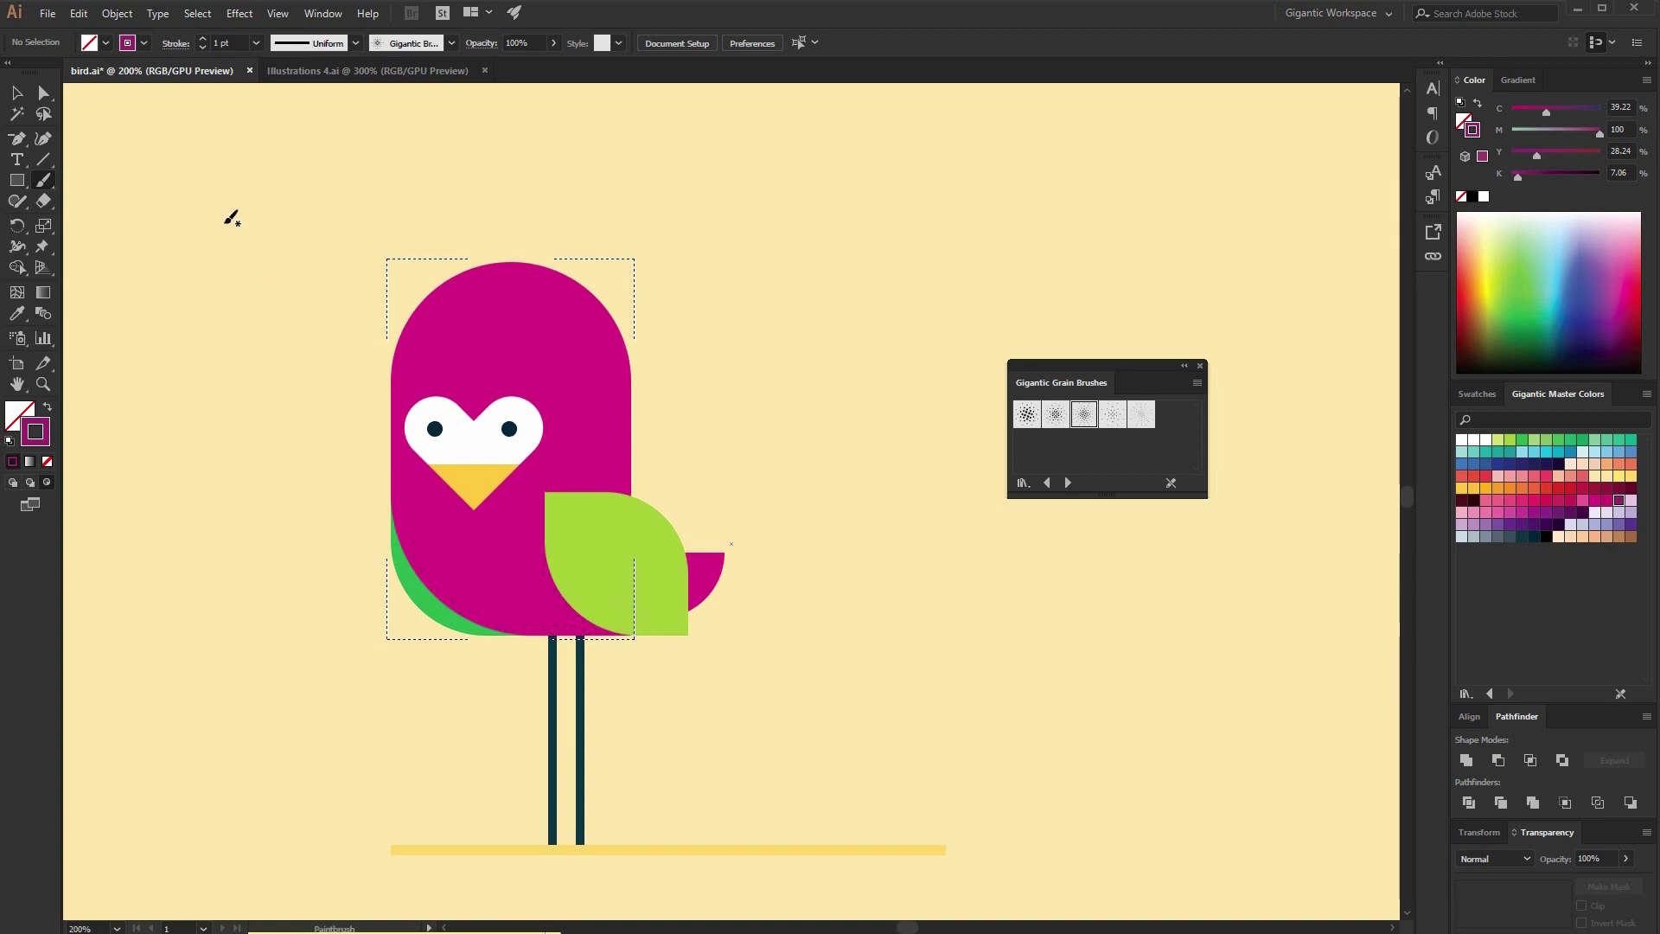
{"action": "left_click", "coordinate": [202, 49]}
{"action": "left_click_drag", "start_coordinate": [429, 590], "coordinate": [660, 650]}
{"action": "mouse_move", "coordinate": [562, 525]}
{"action": "left_mouse_down"}
{"action": "mouse_move", "coordinate": [625, 632]}
{"action": "mouse_move", "coordinate": [689, 662]}
{"action": "left_mouse_up"}
{"action": "mouse_move", "coordinate": [393, 526]}
{"action": "left_mouse_down"}
{"action": "mouse_move", "coordinate": [515, 625]}
{"action": "mouse_move", "coordinate": [654, 640]}
{"action": "left_mouse_up"}
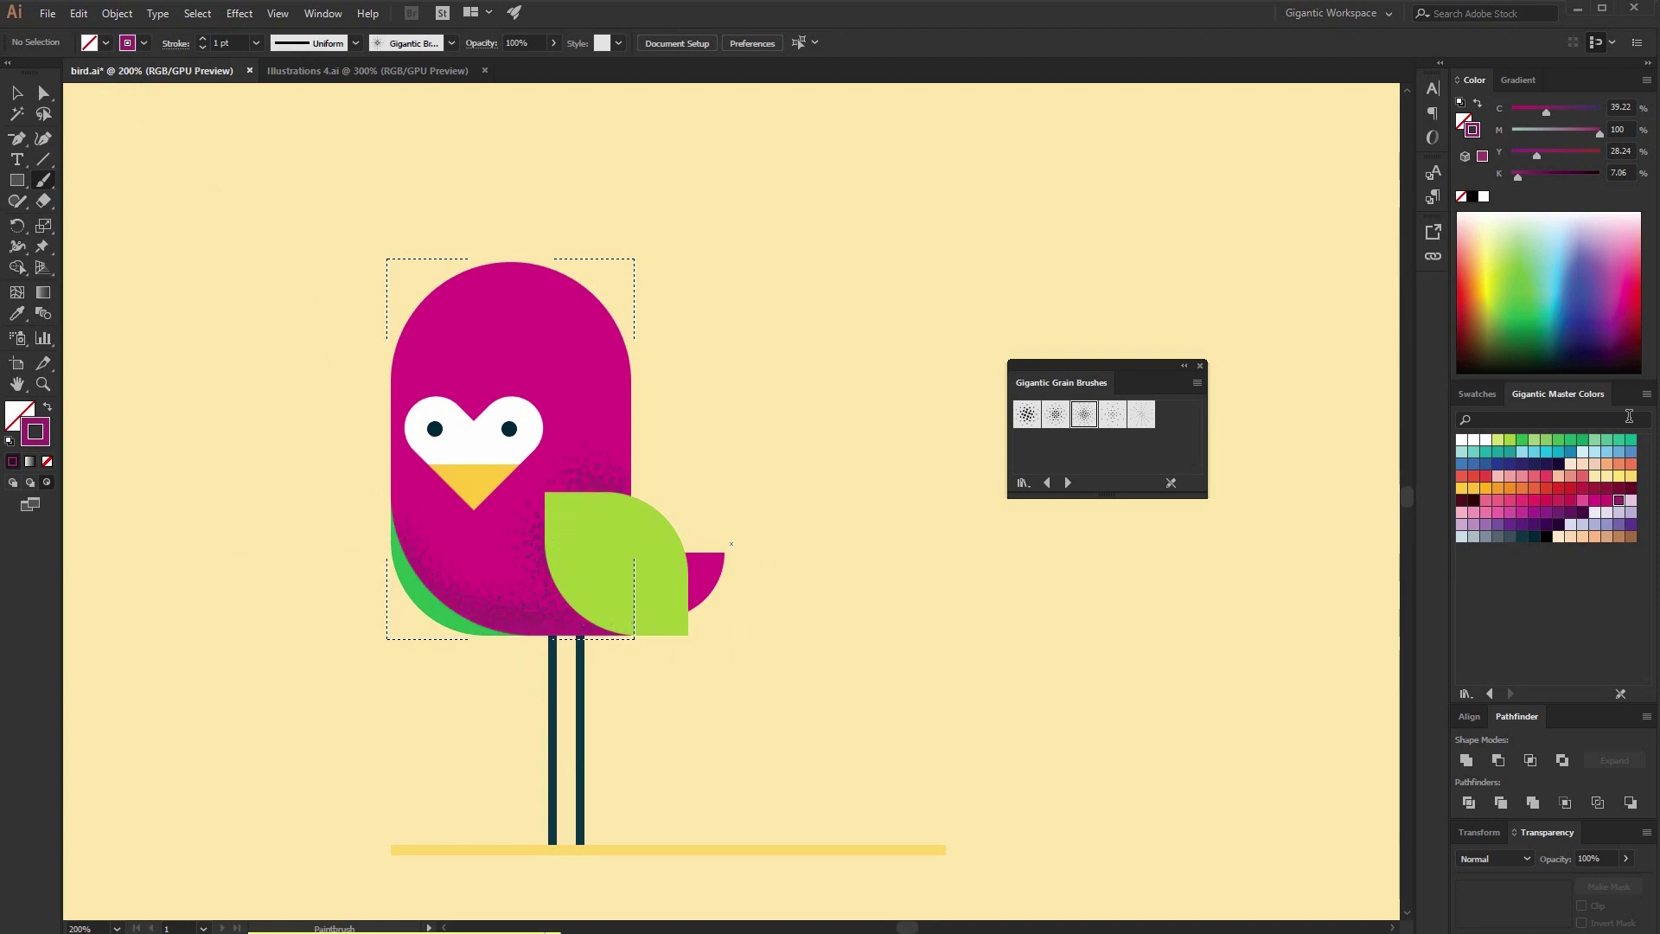
Switch the stroke to lighter pink and paint a grain highlight along the top and upper right of the head.
{"action": "left_click", "coordinate": [1582, 499]}
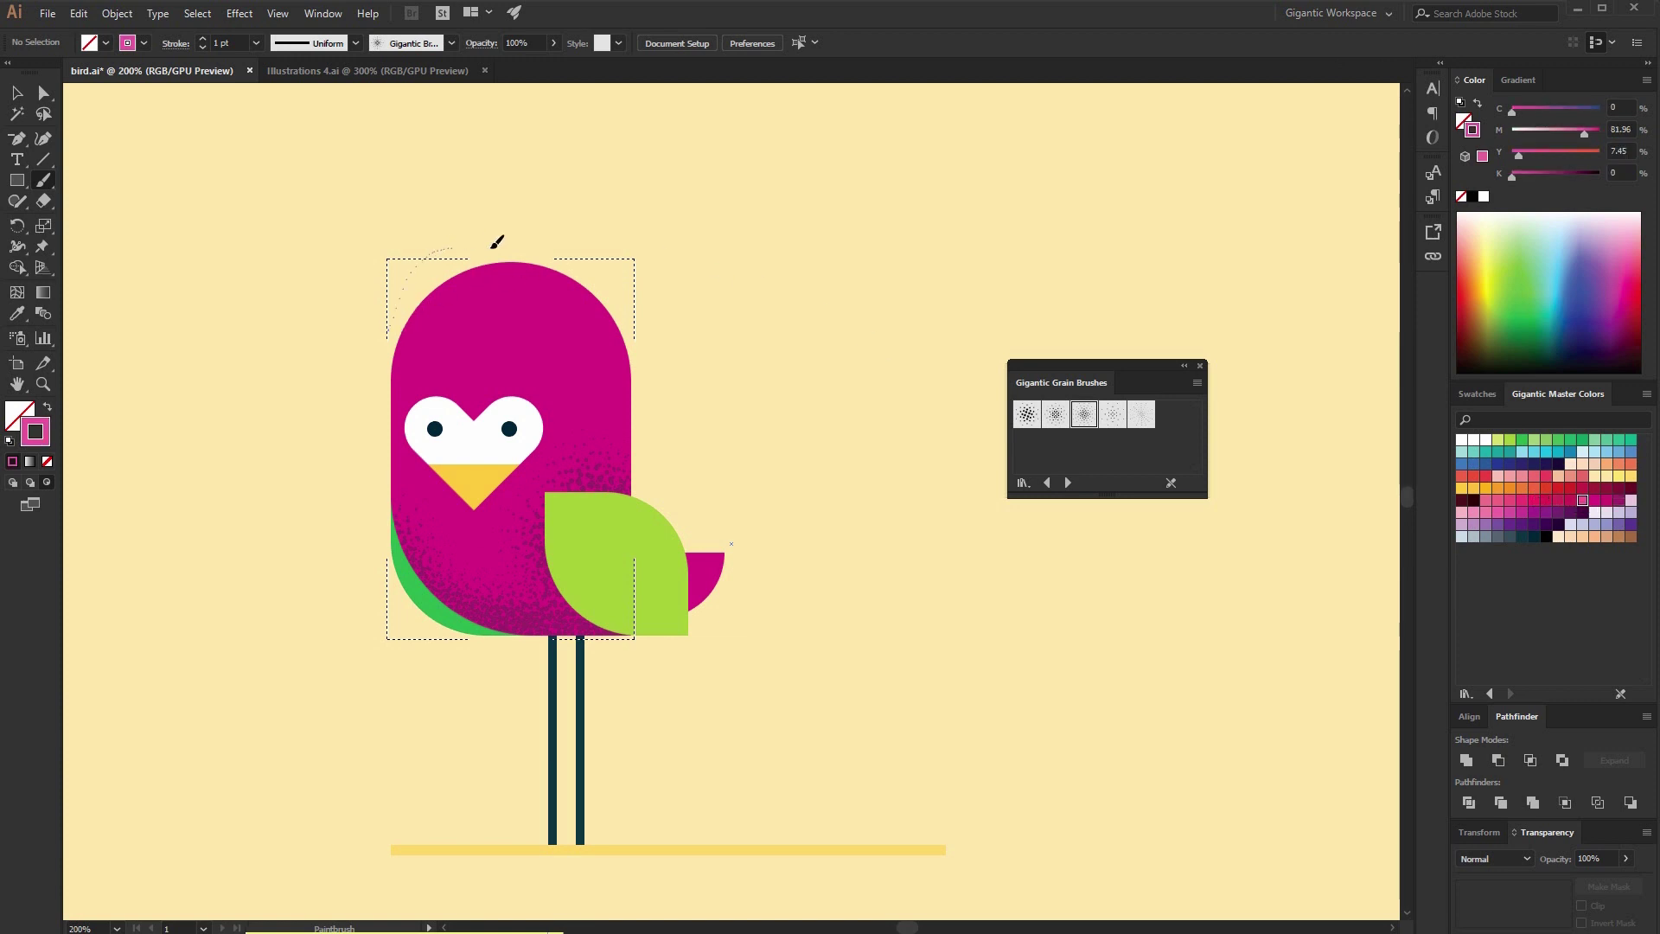
{"action": "left_click_drag", "start_coordinate": [655, 339], "coordinate": [655, 341]}
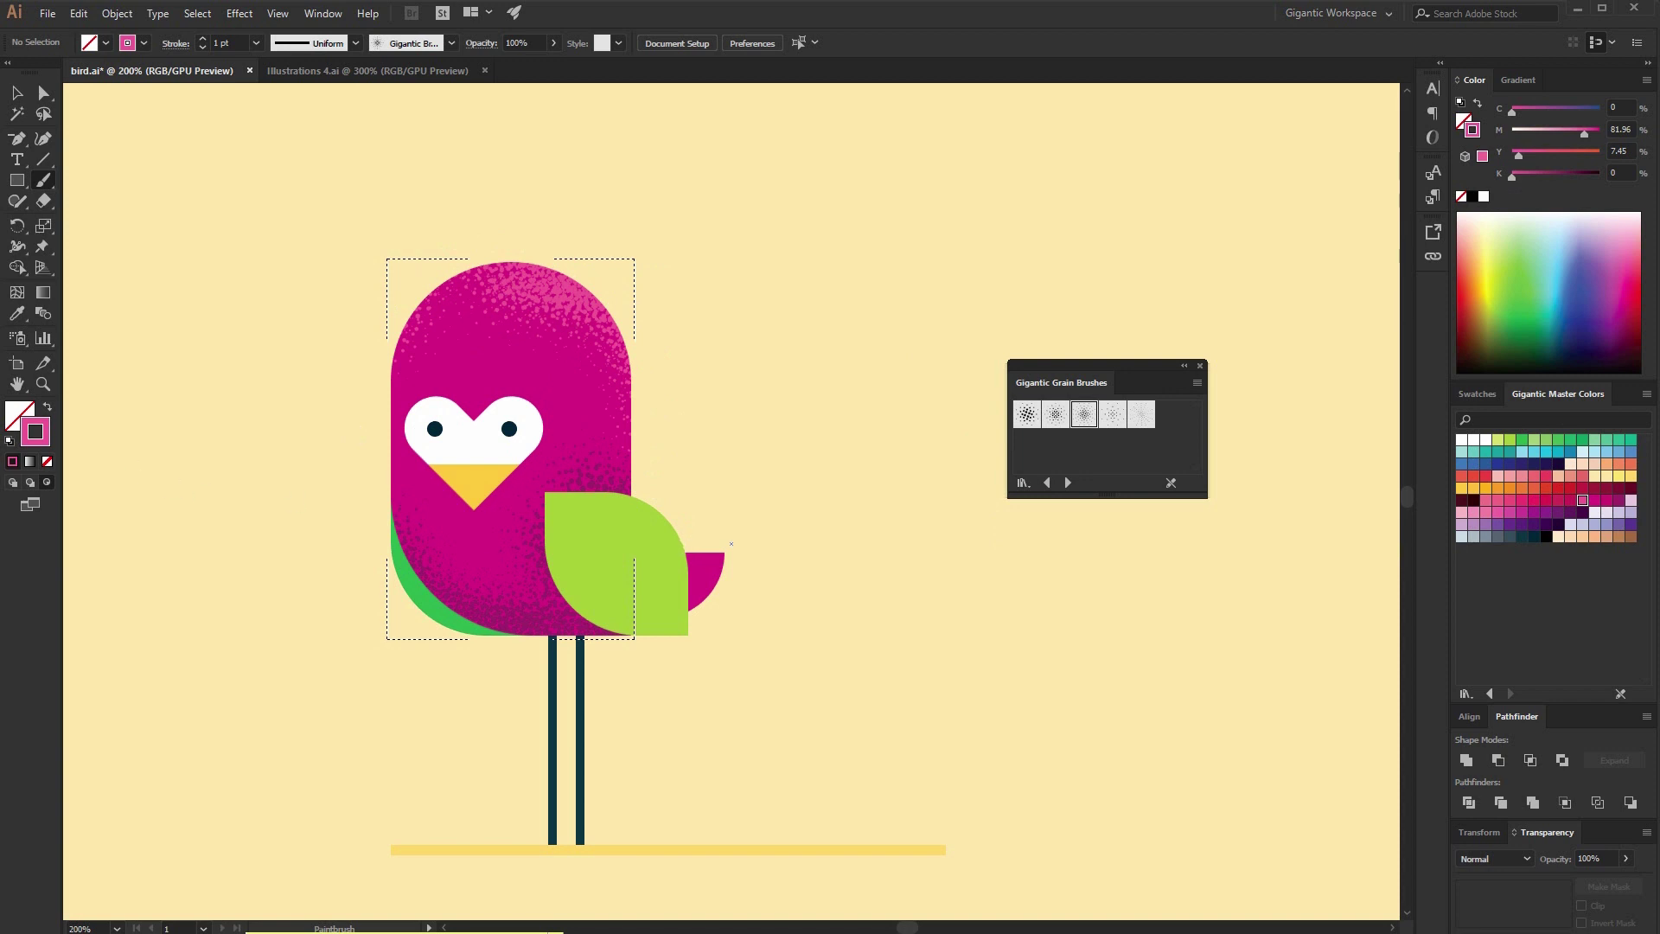
Set the magenta tail to Draw Inside and shade it with dark magenta grain.
{"action": "key", "text": "v"}
{"action": "left_click", "coordinate": [703, 584]}
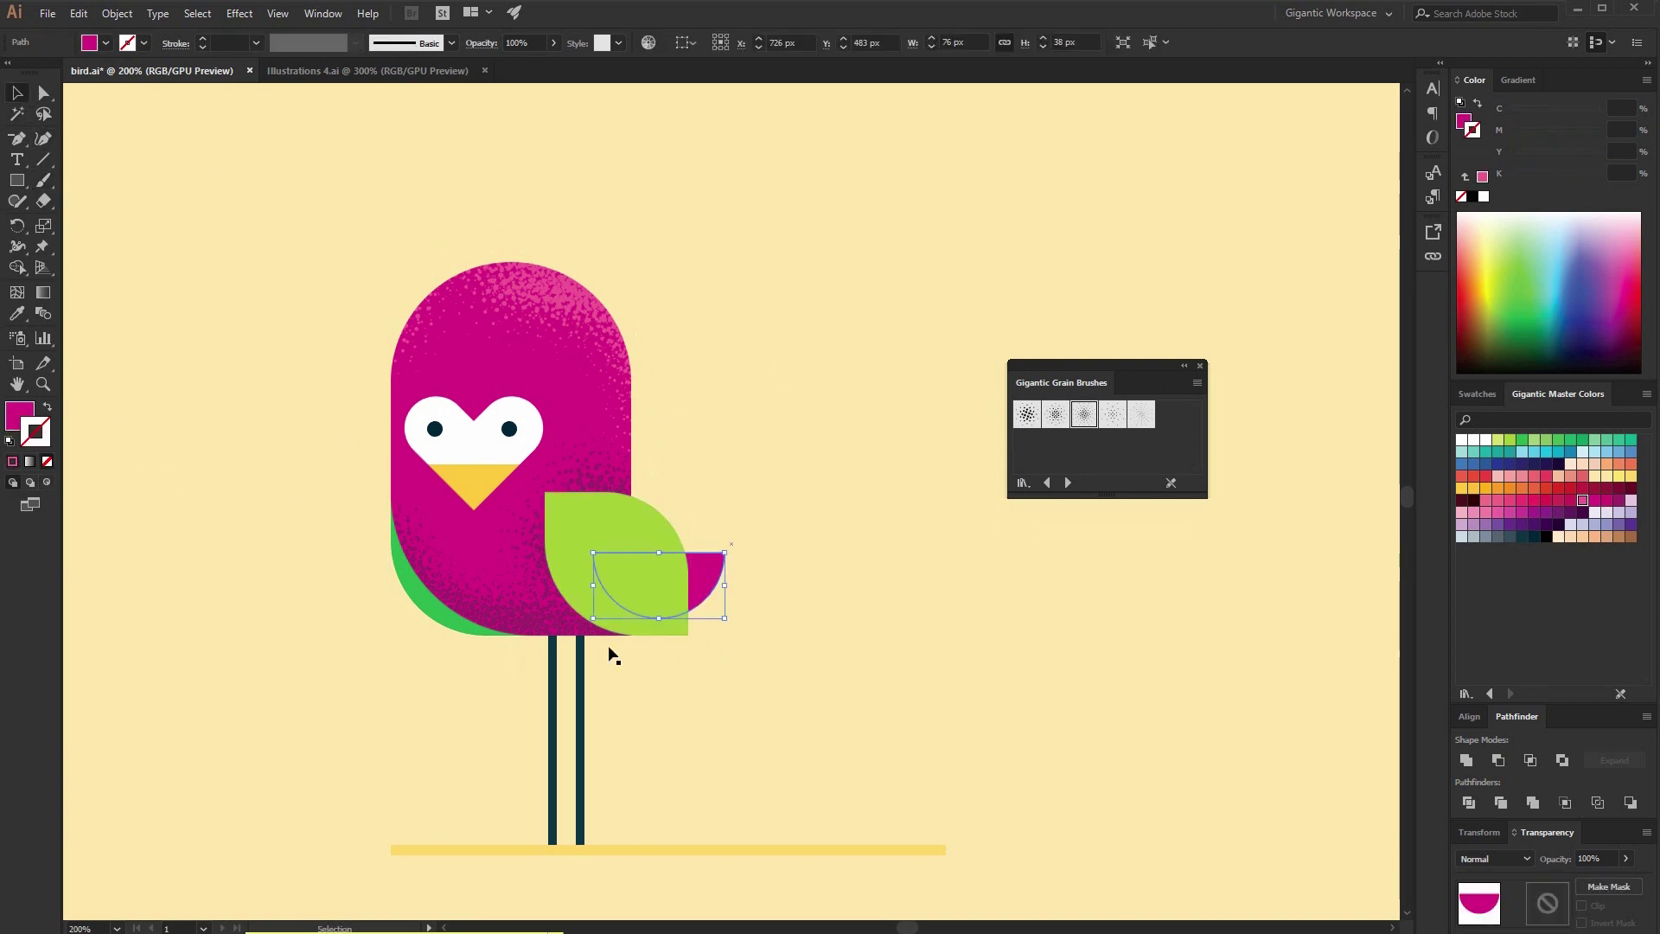
{"action": "left_click", "coordinate": [48, 482]}
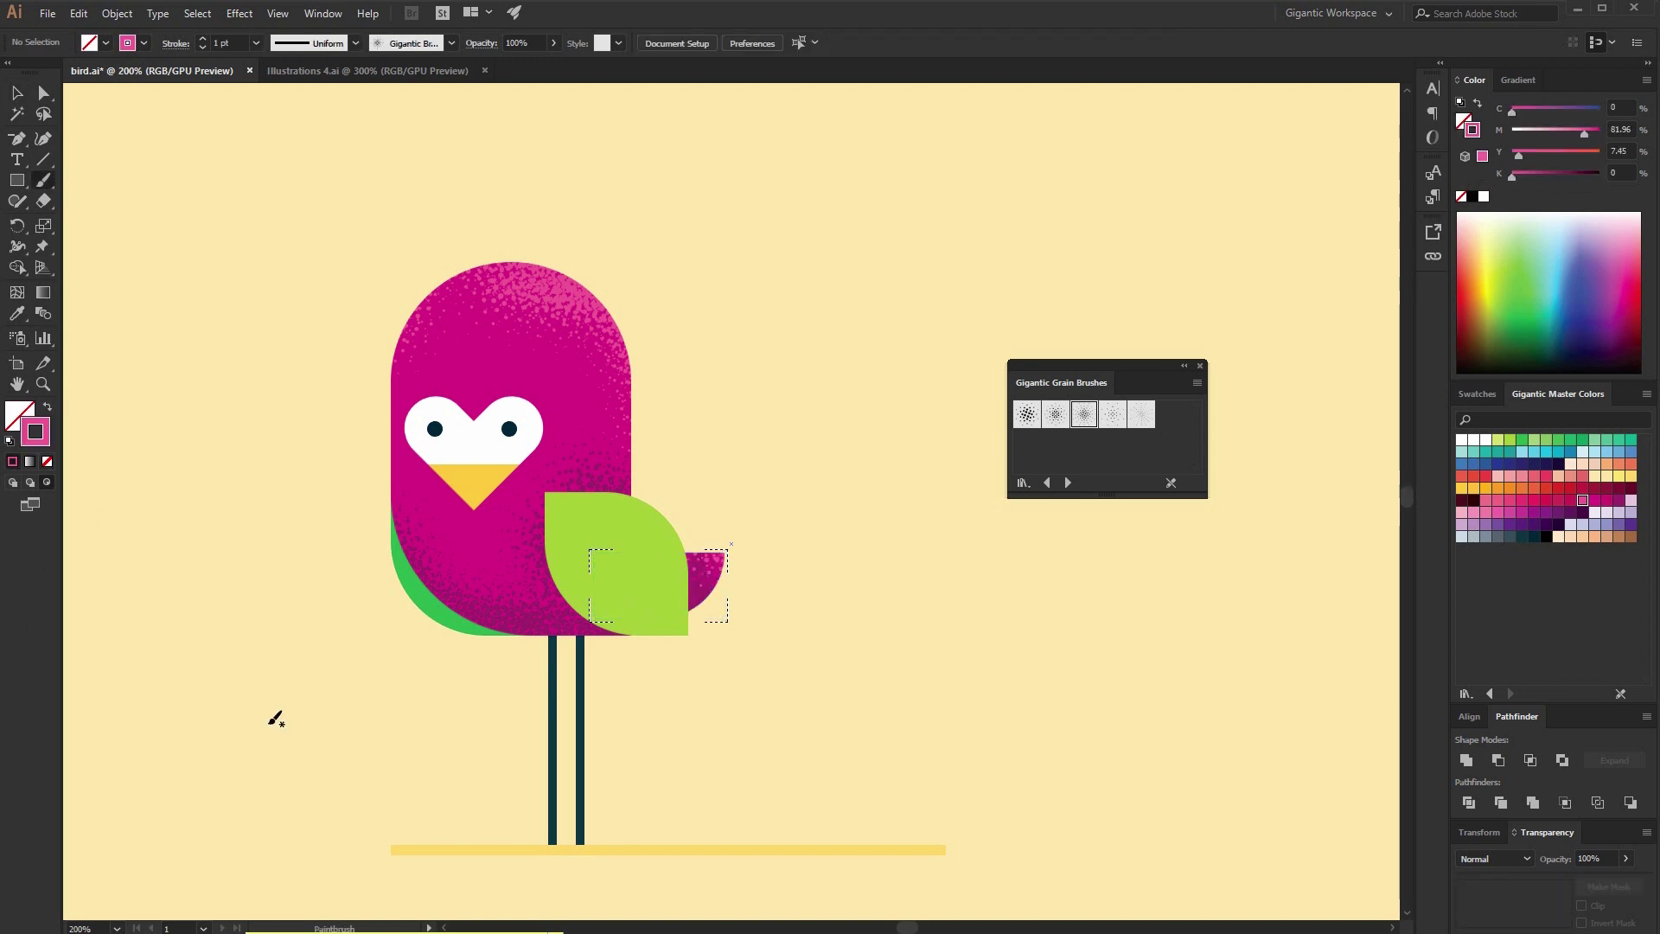
Set the light green wing to Draw Inside and shade its lower edge with medium green strokes of the third grain brush.
{"action": "left_click", "coordinate": [14, 483]}
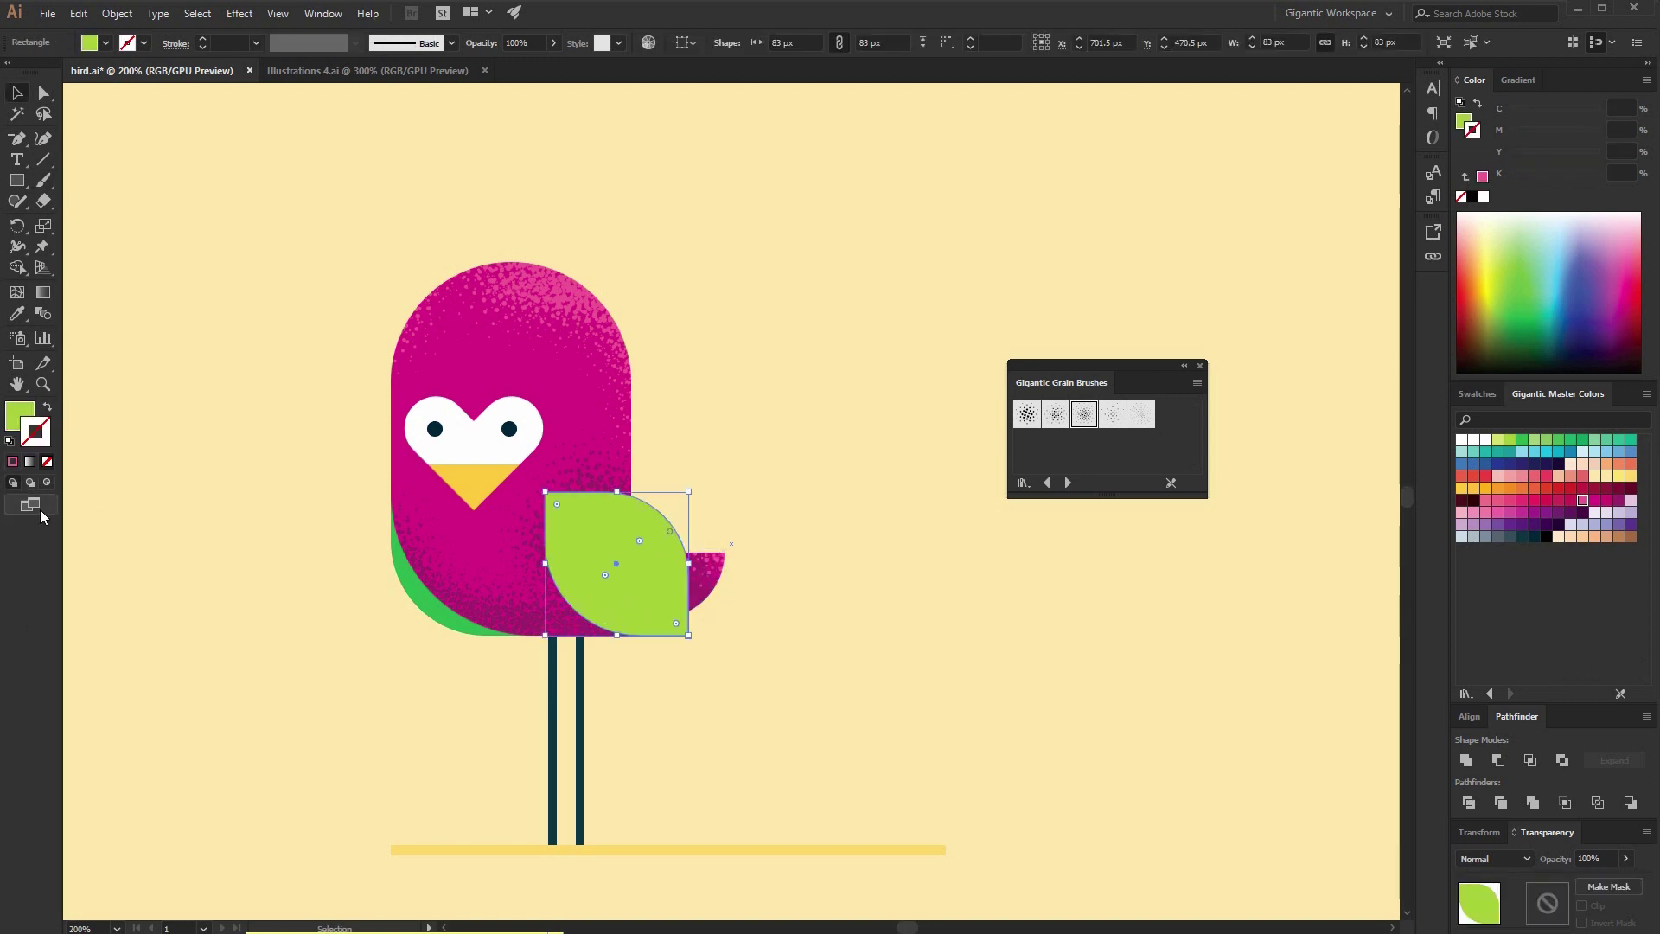
{"action": "key", "text": "shift+d"}
{"action": "key", "text": "b"}
{"action": "left_click", "coordinate": [1523, 443]}
{"action": "left_click_drag", "start_coordinate": [532, 566], "coordinate": [791, 586]}
{"action": "key", "text": "ctrl+z"}
{"action": "mouse_move", "coordinate": [541, 581]}
{"action": "left_mouse_down"}
{"action": "mouse_move", "coordinate": [700, 699]}
{"action": "mouse_move", "coordinate": [821, 766]}
{"action": "left_mouse_up"}
{"action": "left_click_drag", "start_coordinate": [525, 659], "coordinate": [918, 644]}
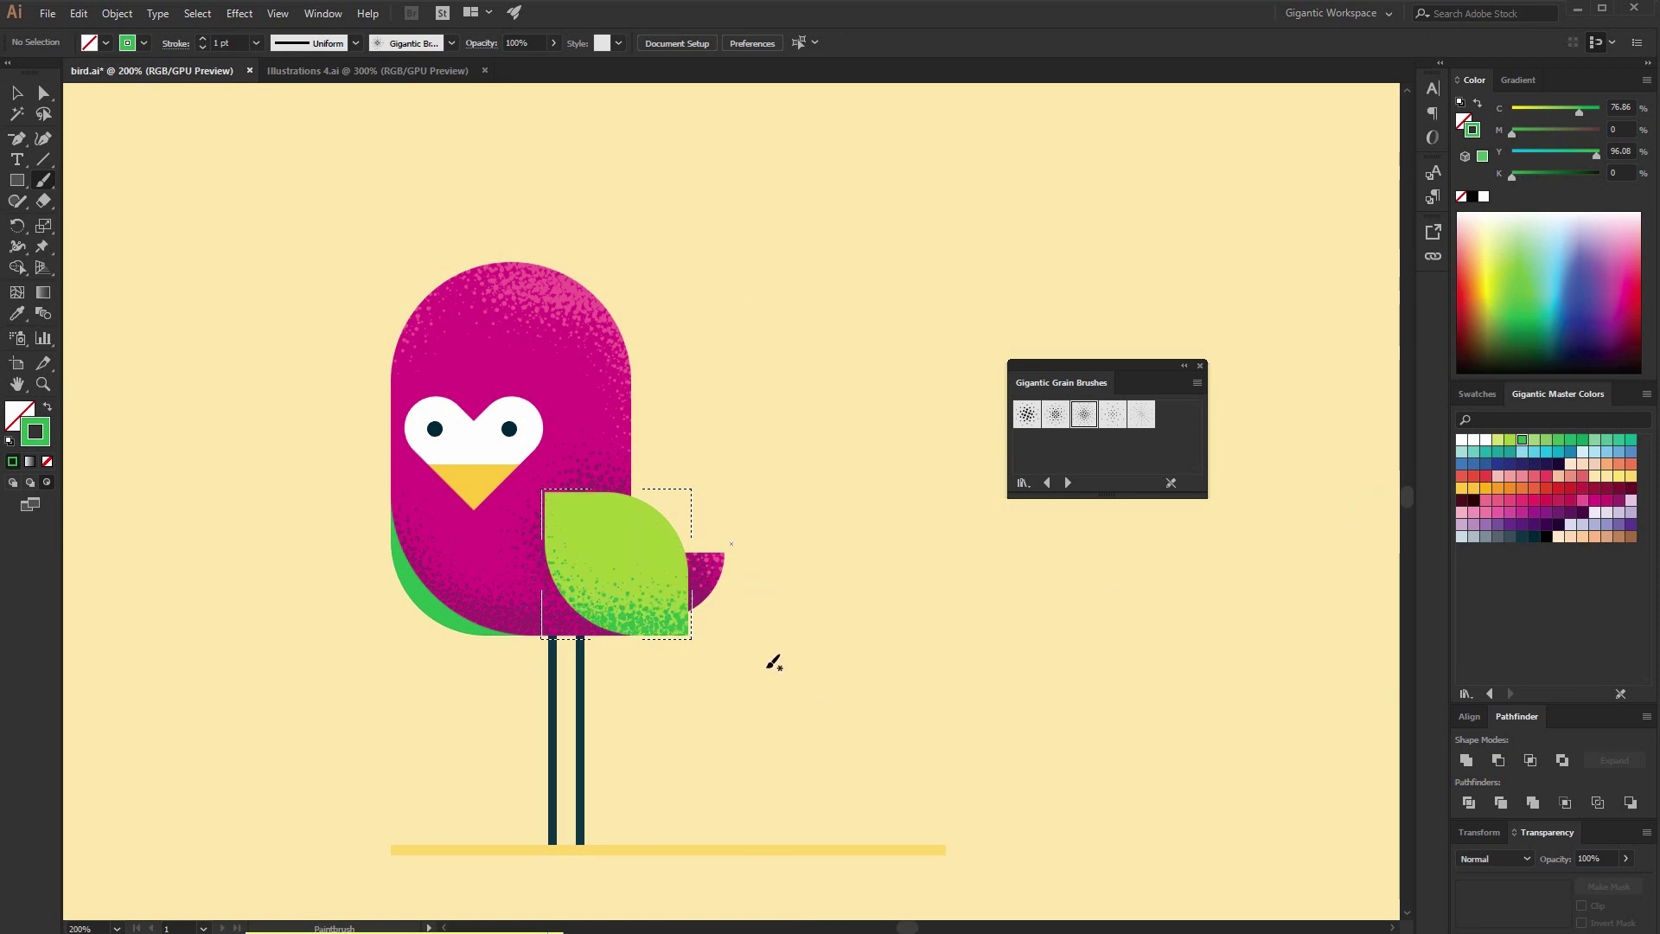
Paint a pale lime grain highlight along the upper edge of the light green wing and return to normal drawing mode.
{"action": "left_click", "coordinate": [1497, 439]}
{"action": "left_click_drag", "start_coordinate": [606, 481], "coordinate": [675, 536]}
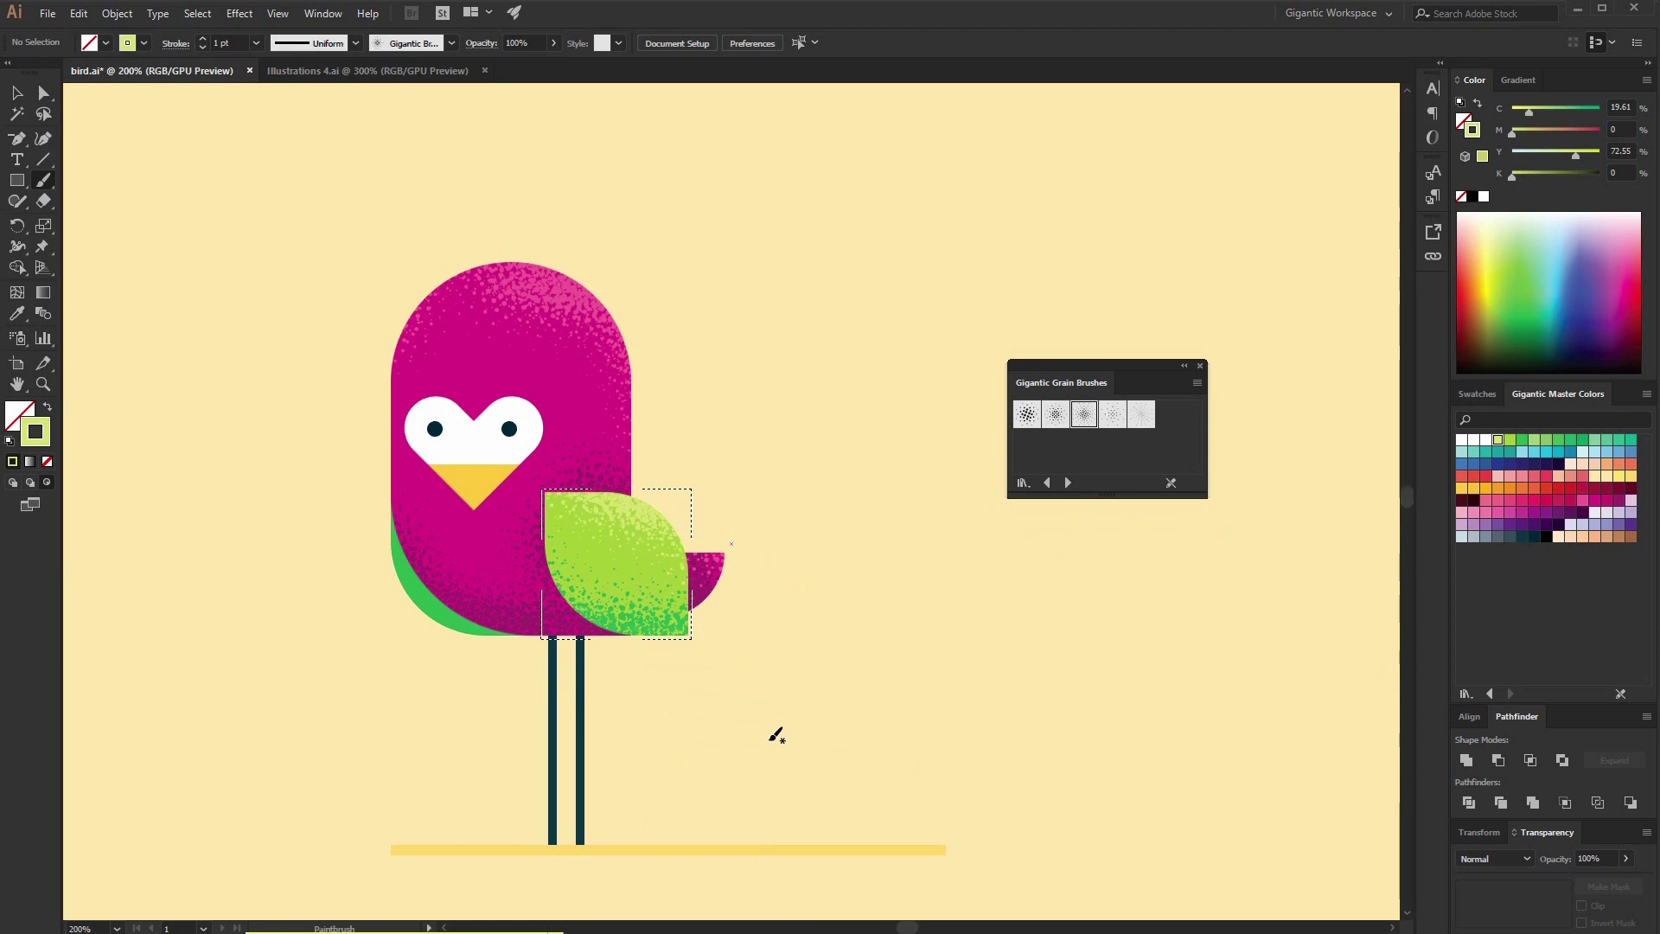
{"action": "left_click", "coordinate": [12, 481]}
Set the darker green wing behind the body to Draw Inside and shade its lower curve with dark green grain.
{"action": "left_click", "coordinate": [17, 92]}
{"action": "left_click", "coordinate": [415, 593]}
{"action": "left_click", "coordinate": [47, 481]}
{"action": "key", "text": "b"}
{"action": "left_click", "coordinate": [1521, 439]}
{"action": "left_click_drag", "start_coordinate": [407, 605], "coordinate": [530, 667]}
{"action": "left_click_drag", "start_coordinate": [381, 545], "coordinate": [623, 719]}
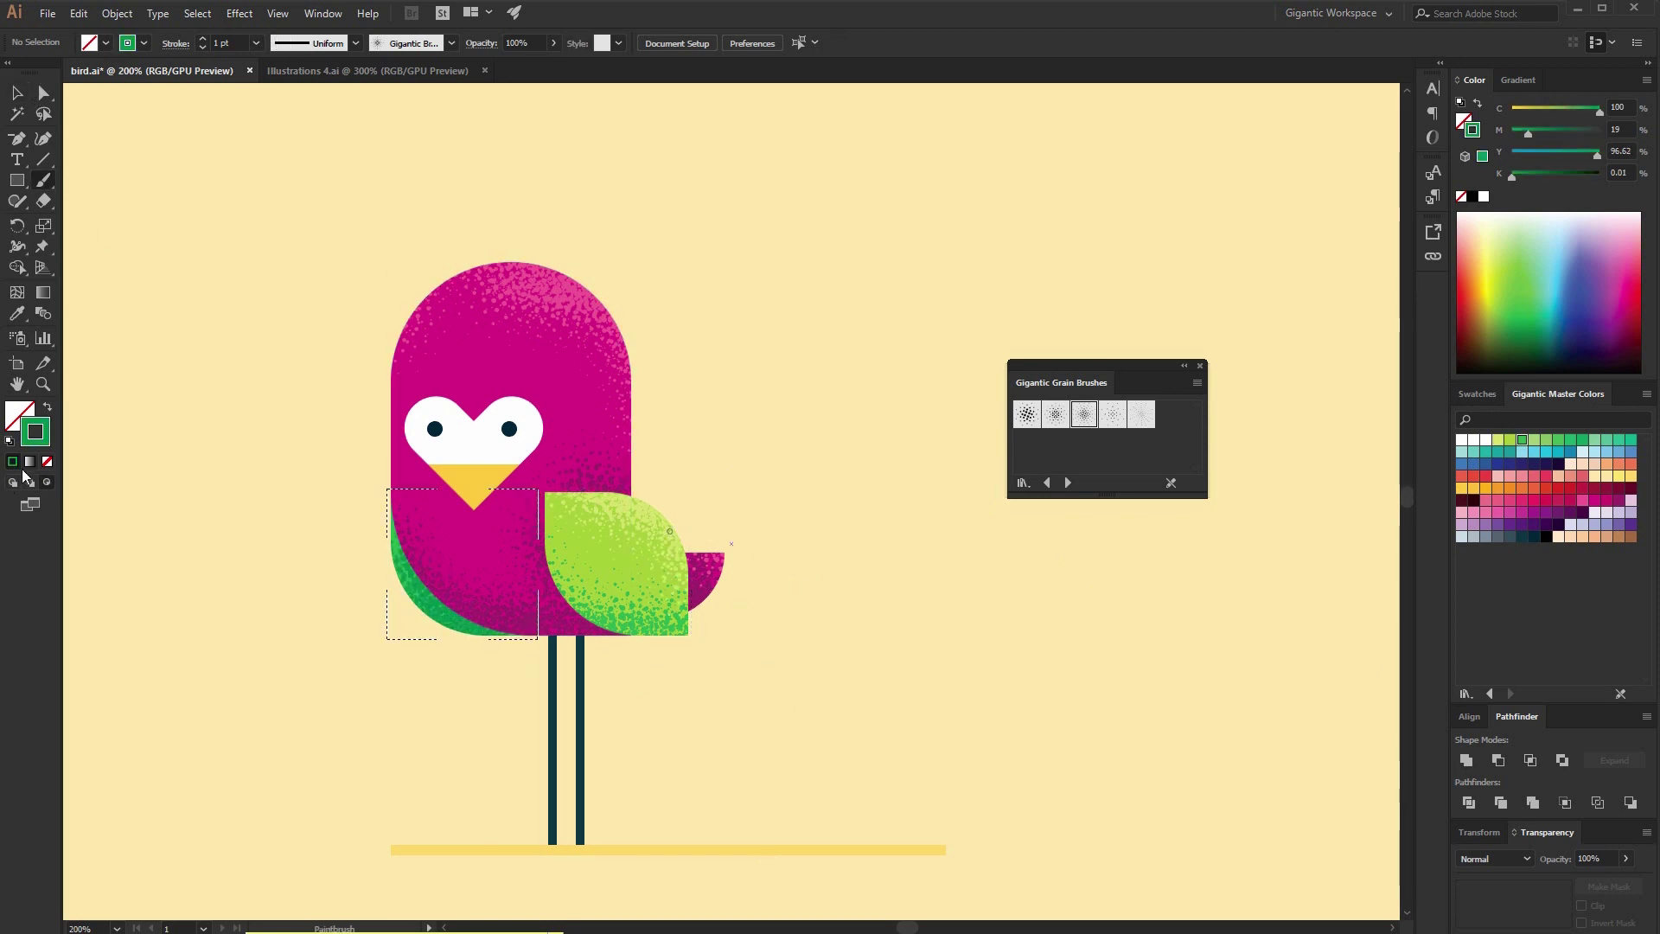
Set the yellow beak to Draw Inside and ready the Paintbrush with nothing selected.
{"action": "key", "text": "v"}
{"action": "left_click", "coordinate": [750, 415]}
{"action": "left_click", "coordinate": [464, 481]}
{"action": "key", "text": "ctrl+equal"}
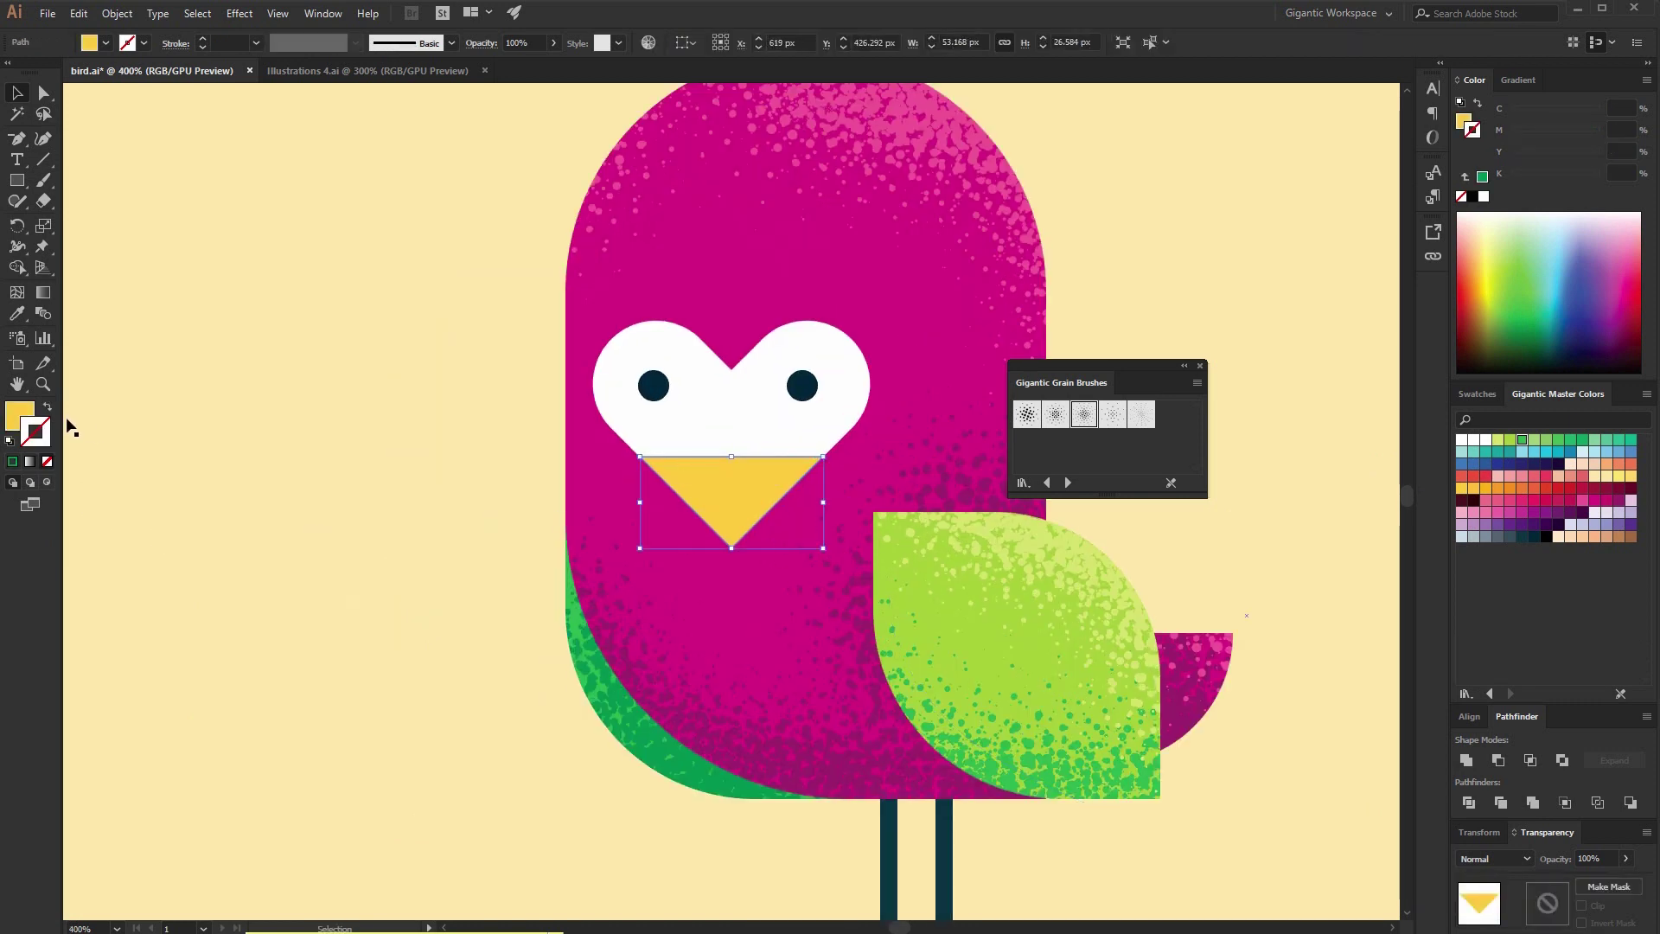
{"action": "left_click", "coordinate": [48, 482]}
{"action": "key", "text": "b"}
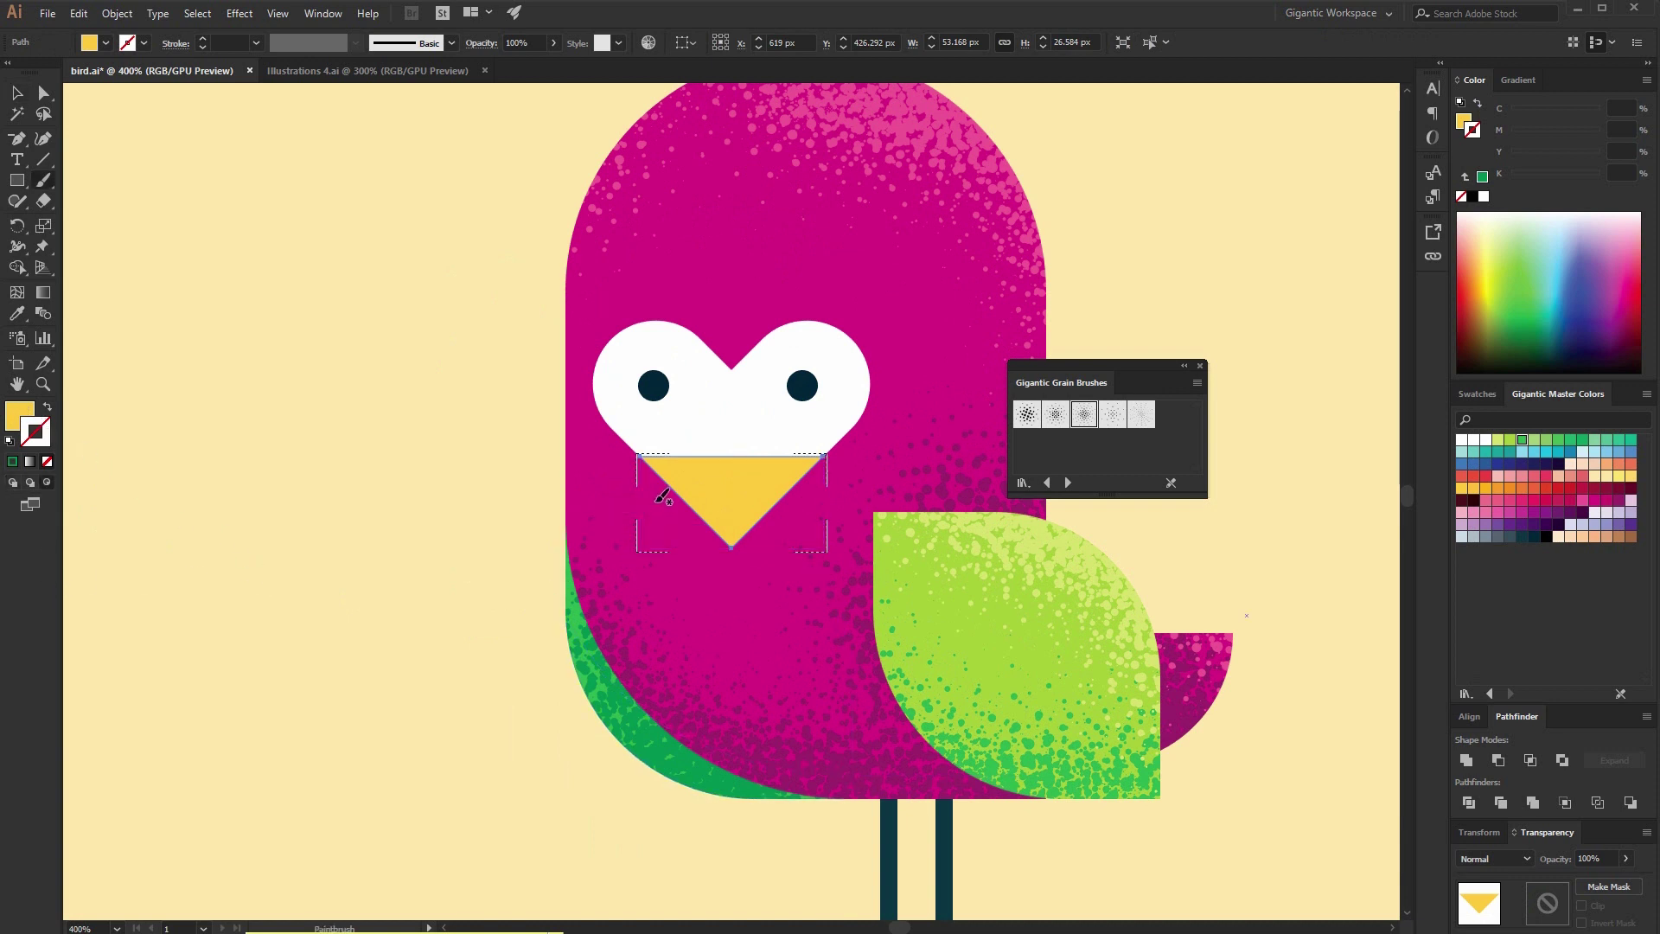
{"action": "key", "text": "ctrl+shift+a"}
Shade the beak with orange grain strokes at a 0.75 pt stroke weight and return to normal drawing mode.
{"action": "left_click", "coordinate": [1522, 487]}
{"action": "left_click_drag", "start_coordinate": [629, 517], "coordinate": [832, 632]}
{"action": "key", "text": "ctrl+z"}
{"action": "left_click", "coordinate": [202, 48]}
{"action": "left_click_drag", "start_coordinate": [628, 521], "coordinate": [811, 638]}
{"action": "left_click_drag", "start_coordinate": [777, 529], "coordinate": [731, 519]}
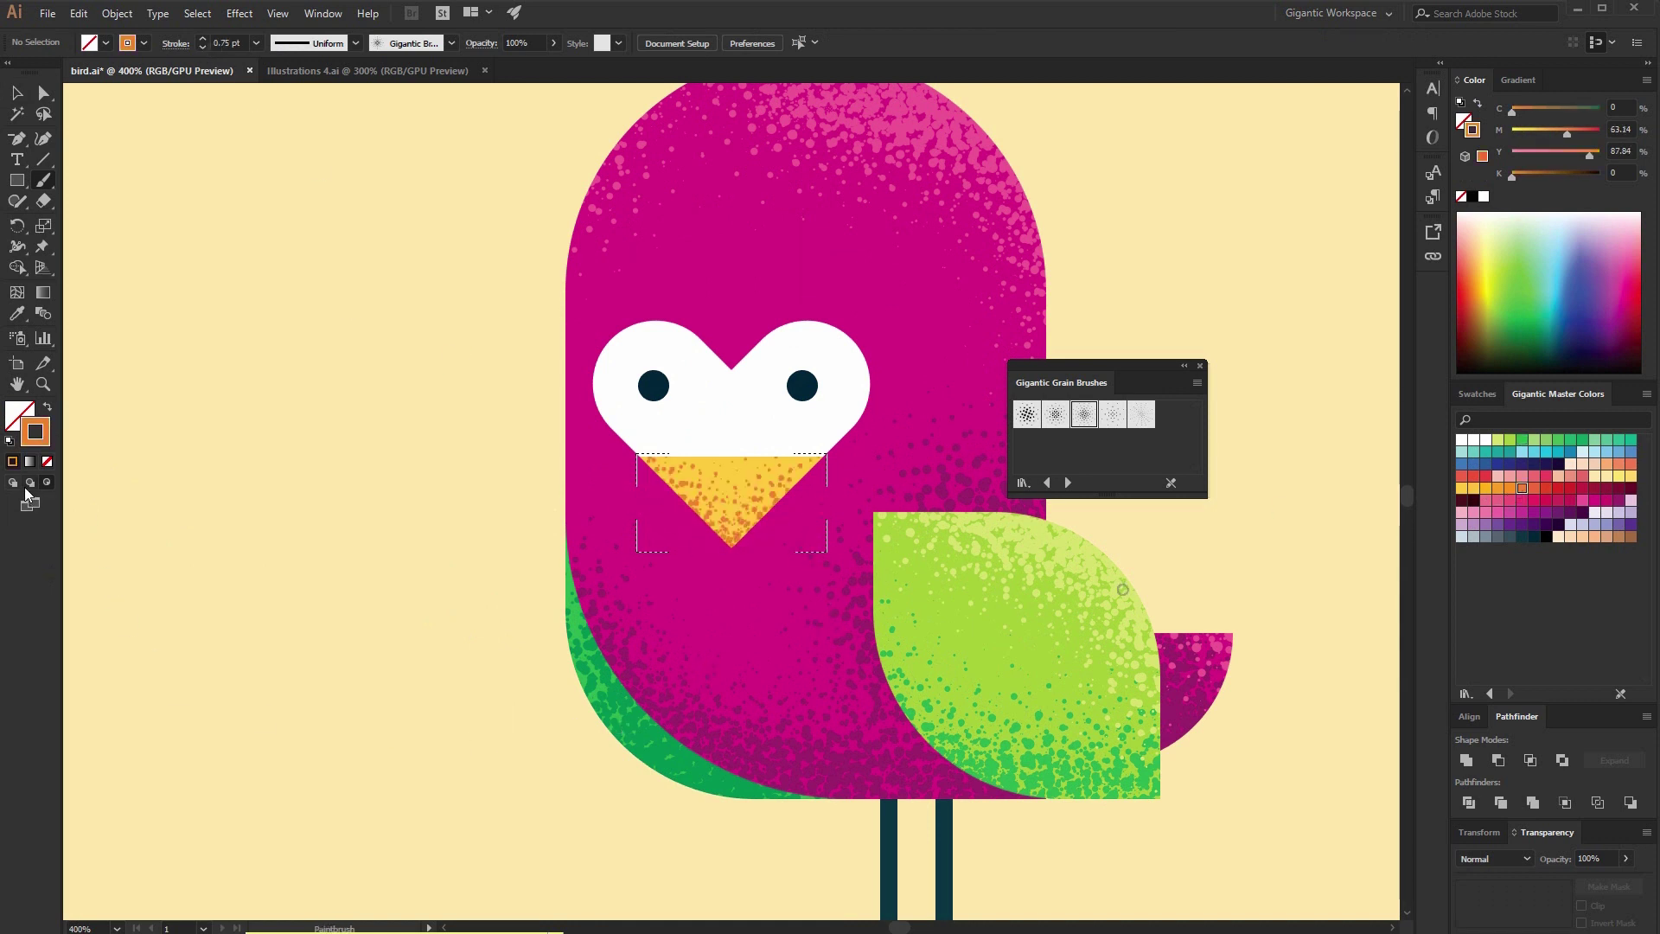
{"action": "left_click", "coordinate": [12, 483]}
{"action": "left_click", "coordinate": [16, 93]}
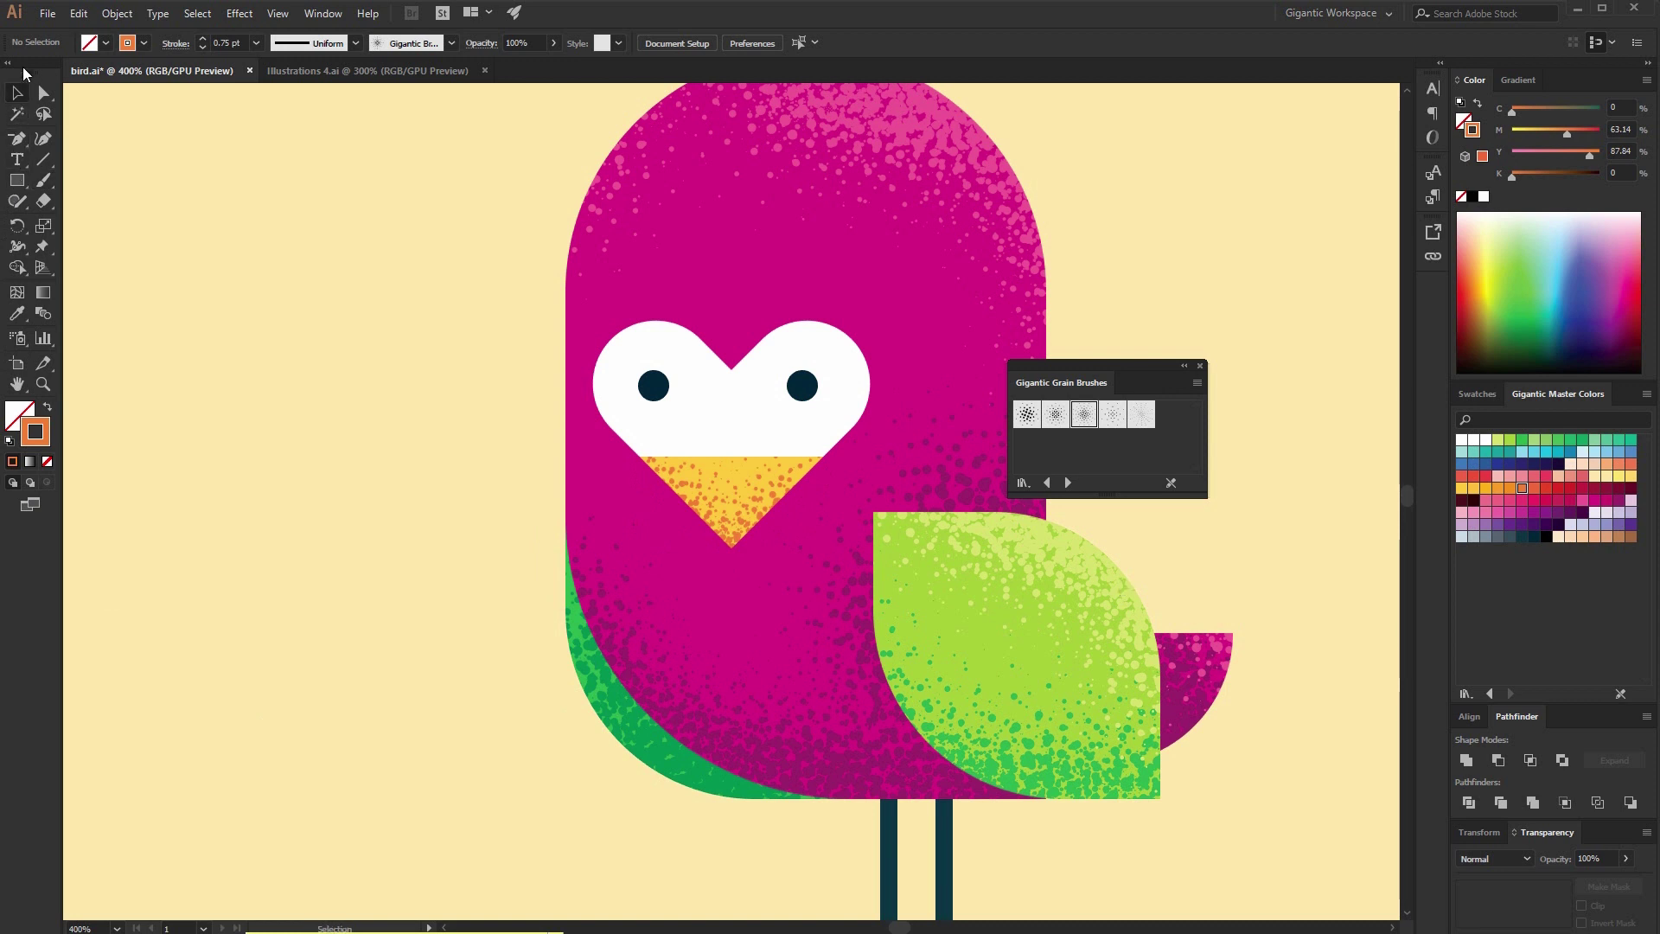
Select the background and scatter yellow grain behind the bird using Gigantic Brush 05 with a 4 pt stroke.
{"action": "key", "text": "ctrl+minus"}
{"action": "key", "text": "ctrl+minus"}
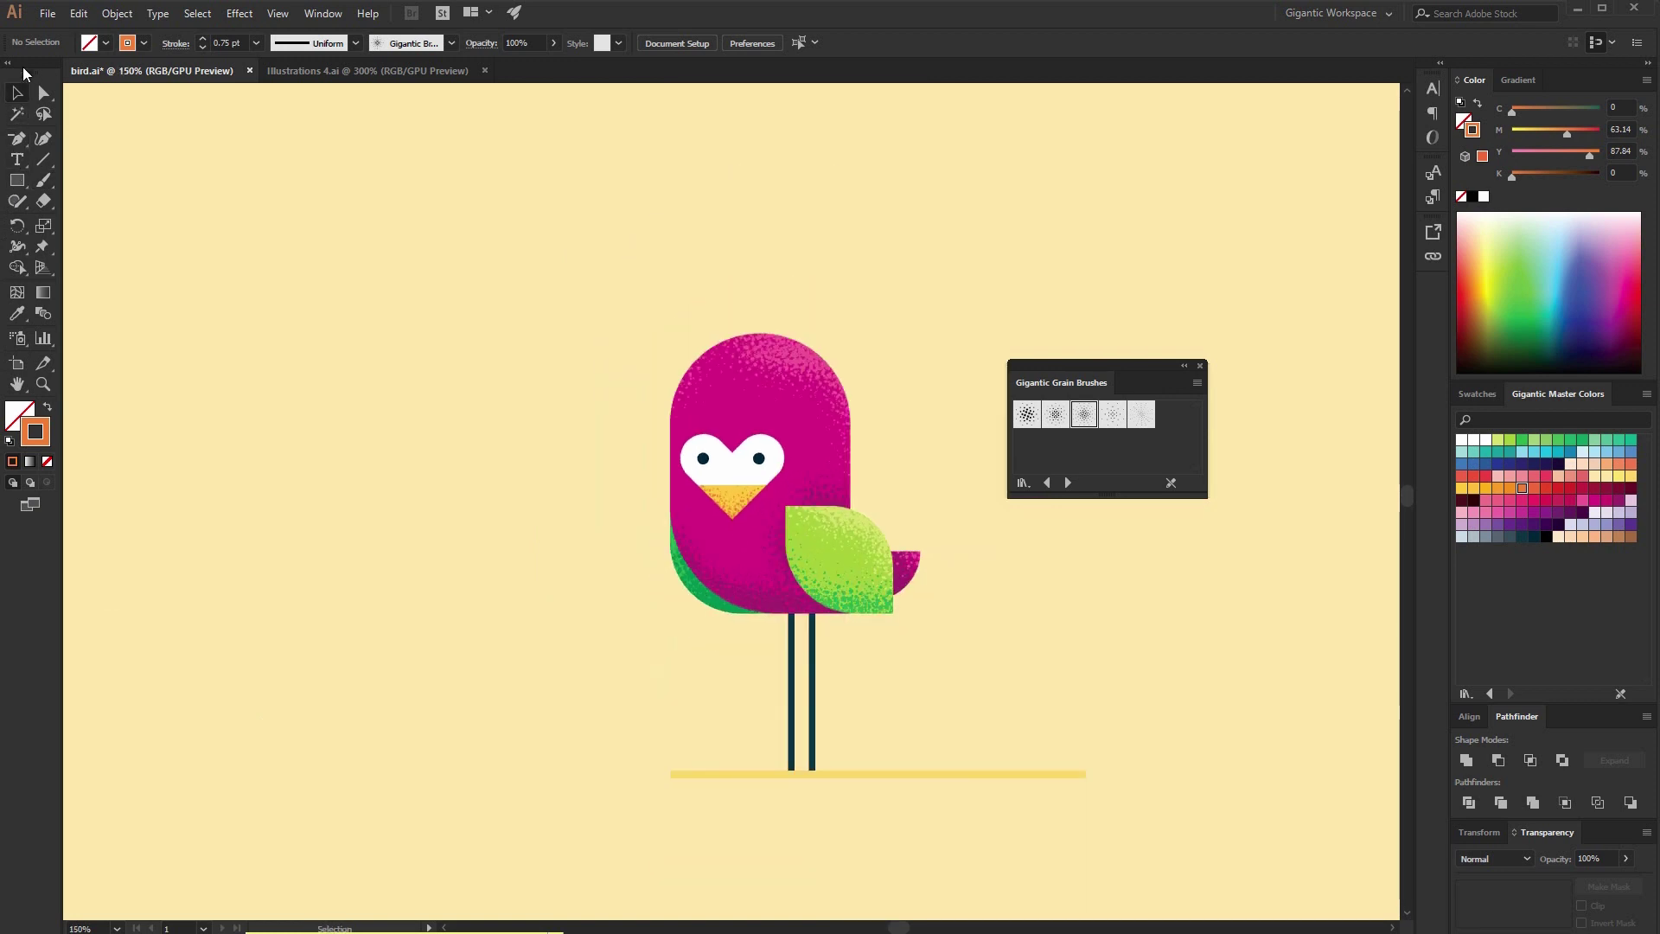
{"action": "left_click", "coordinate": [939, 595]}
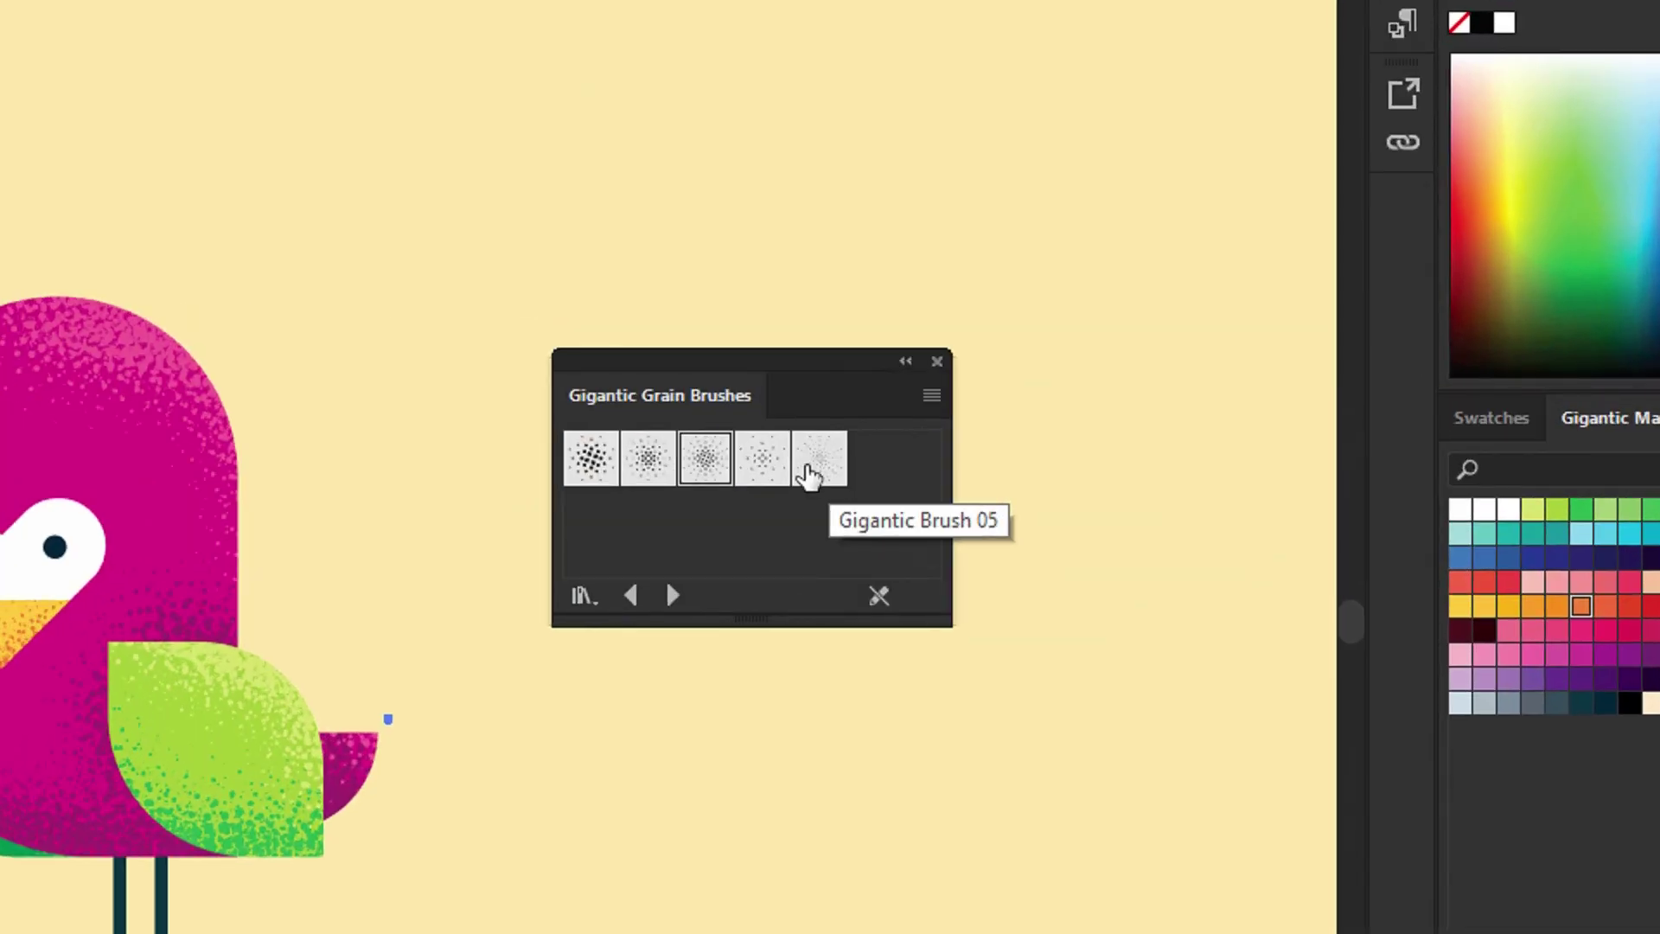
{"action": "left_click", "coordinate": [806, 460]}
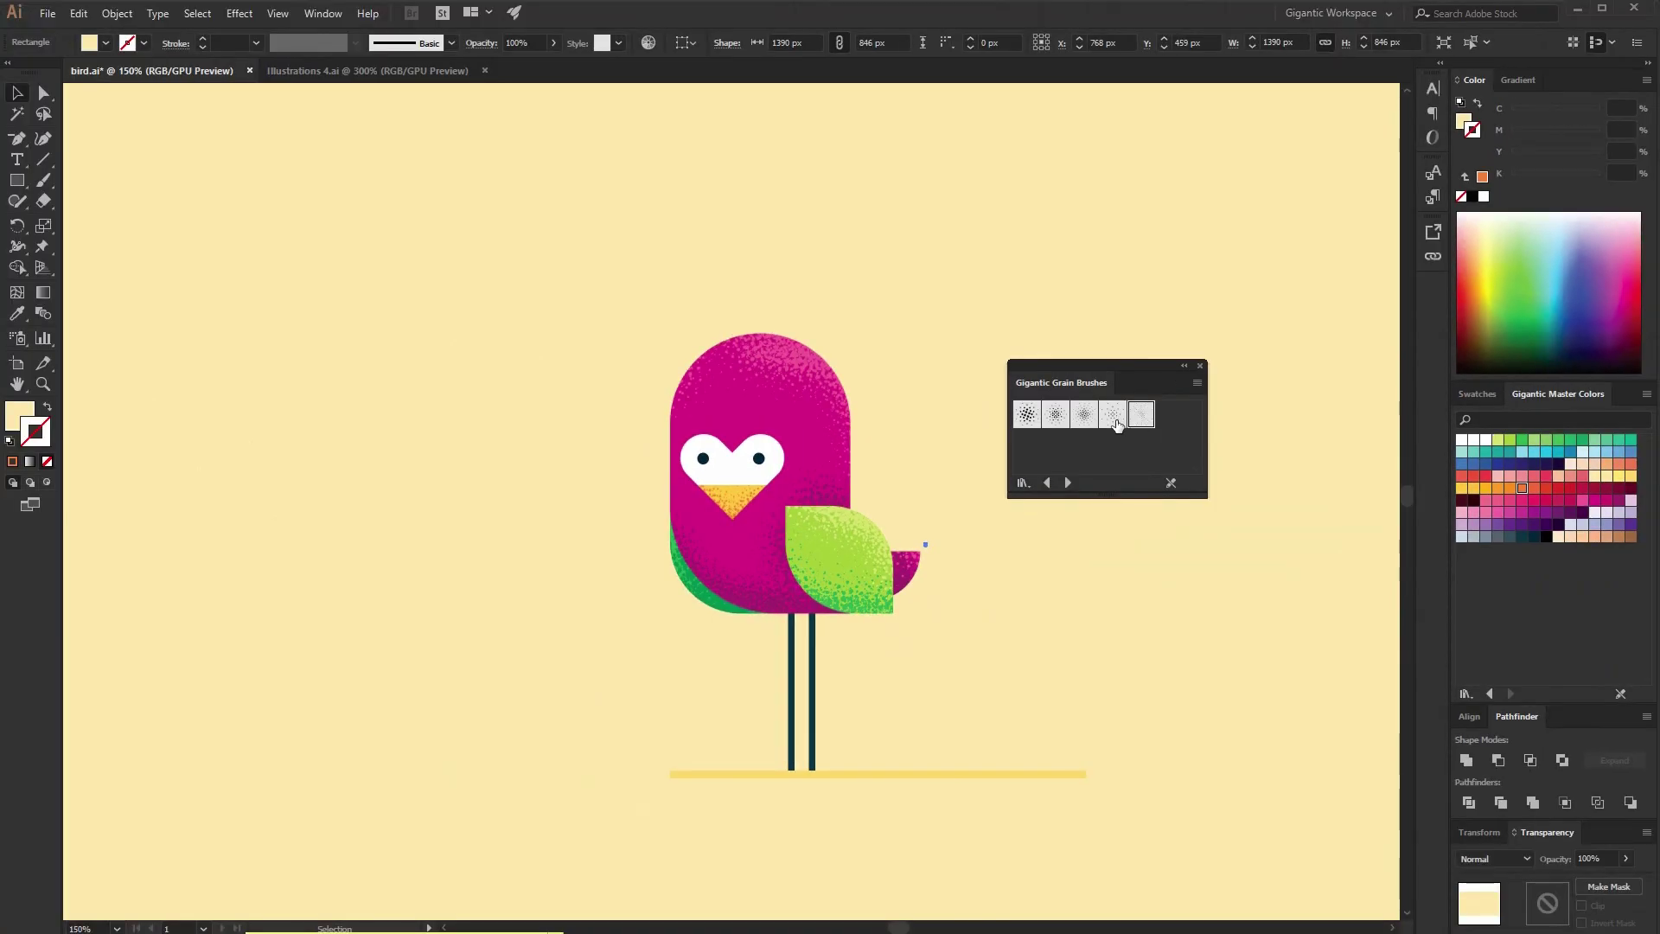
{"action": "key", "text": "b"}
{"action": "key", "text": "ctrl+shift+a"}
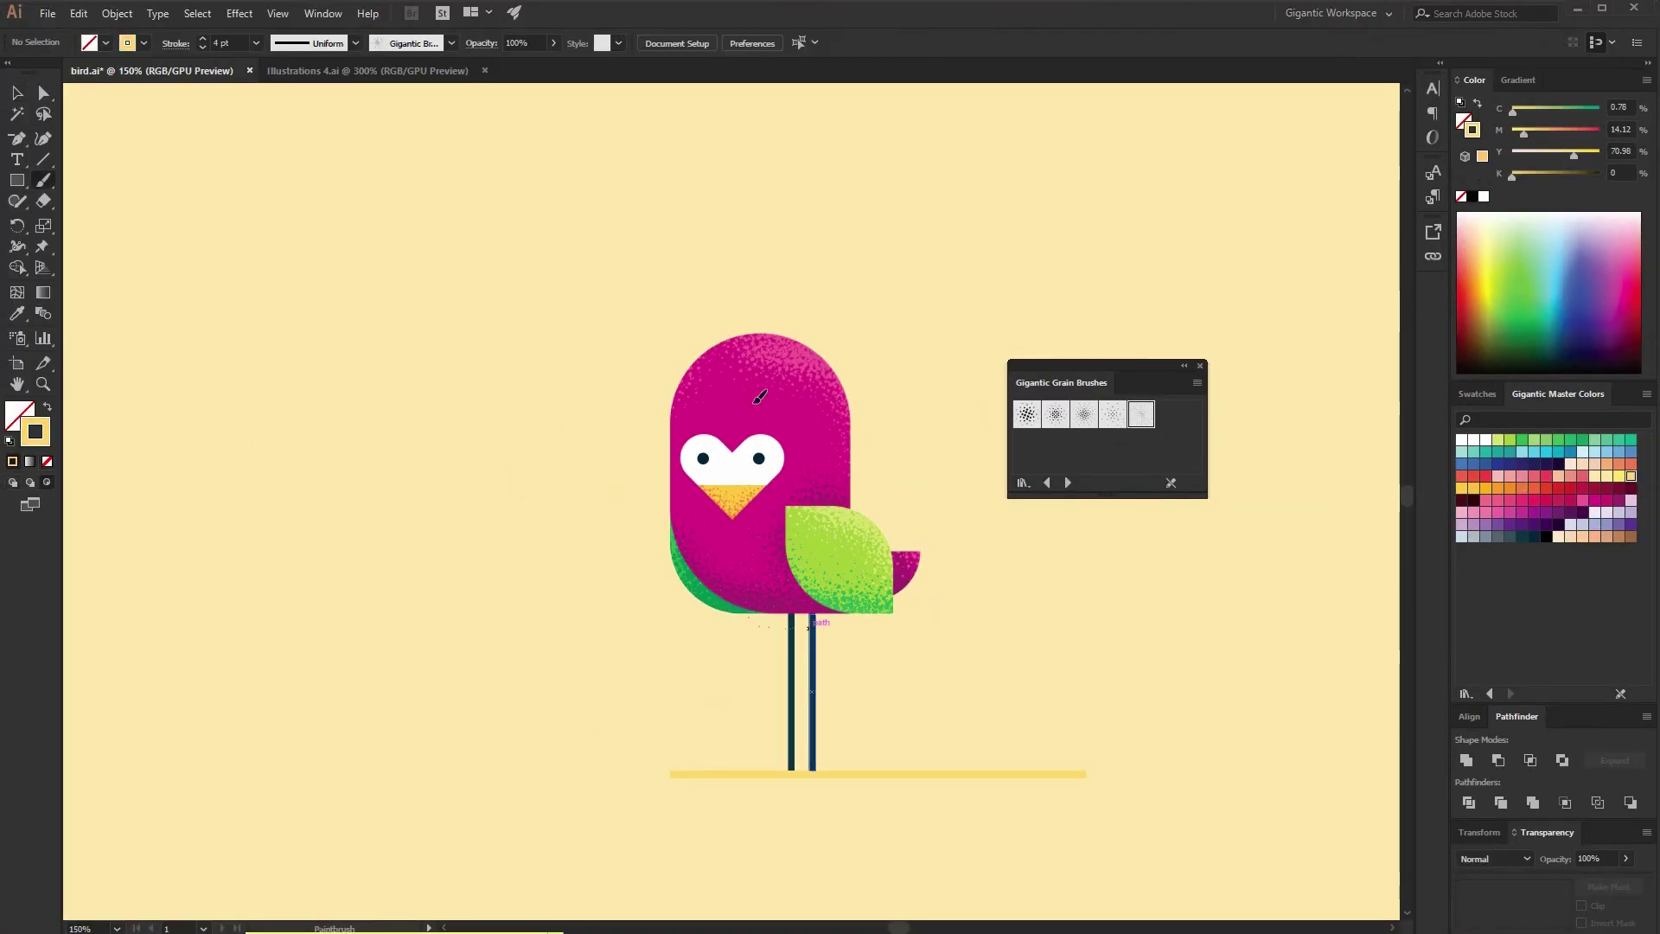
{"action": "left_click", "coordinate": [937, 667]}
{"action": "left_click", "coordinate": [703, 553]}
Close the Gigantic Grain Brushes library and examine the textured bird illustration up close.
{"action": "left_click", "coordinate": [13, 96]}
{"action": "left_click", "coordinate": [1201, 367]}
{"action": "key", "text": "ctrl+minus"}
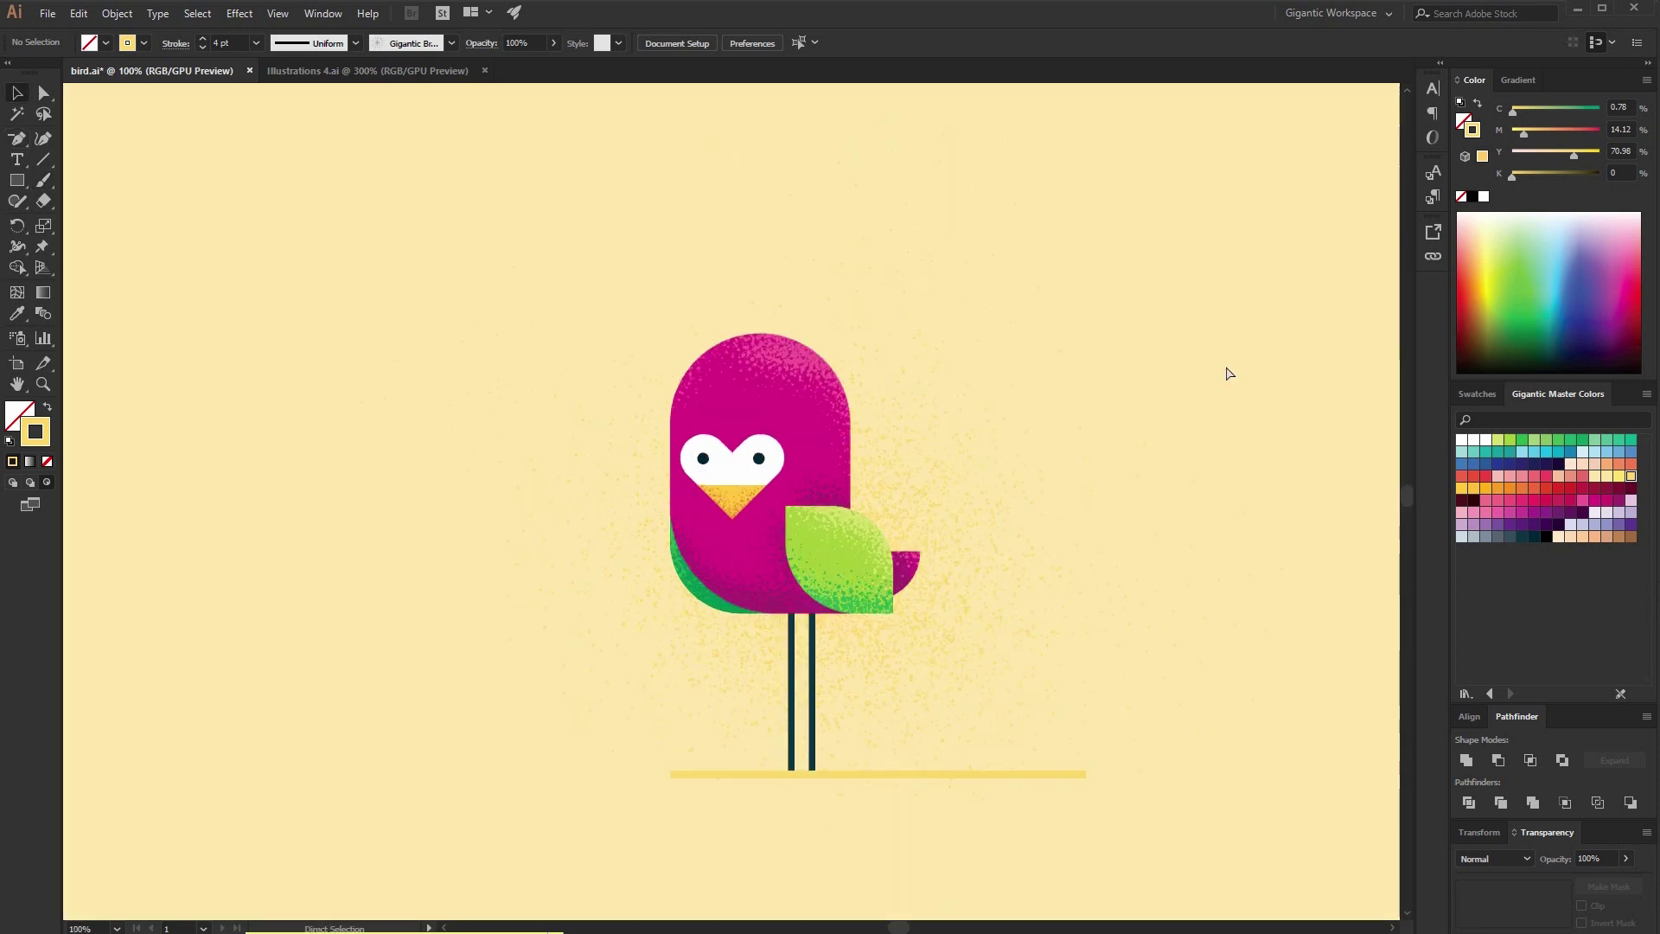
{"action": "key", "text": "ctrl+plus"}
{"action": "key", "text": "ctrl+plus"}
{"action": "key", "text": "space"}
{"action": "left_click_drag", "start_coordinate": [1198, 534], "coordinate": [1053, 471]}
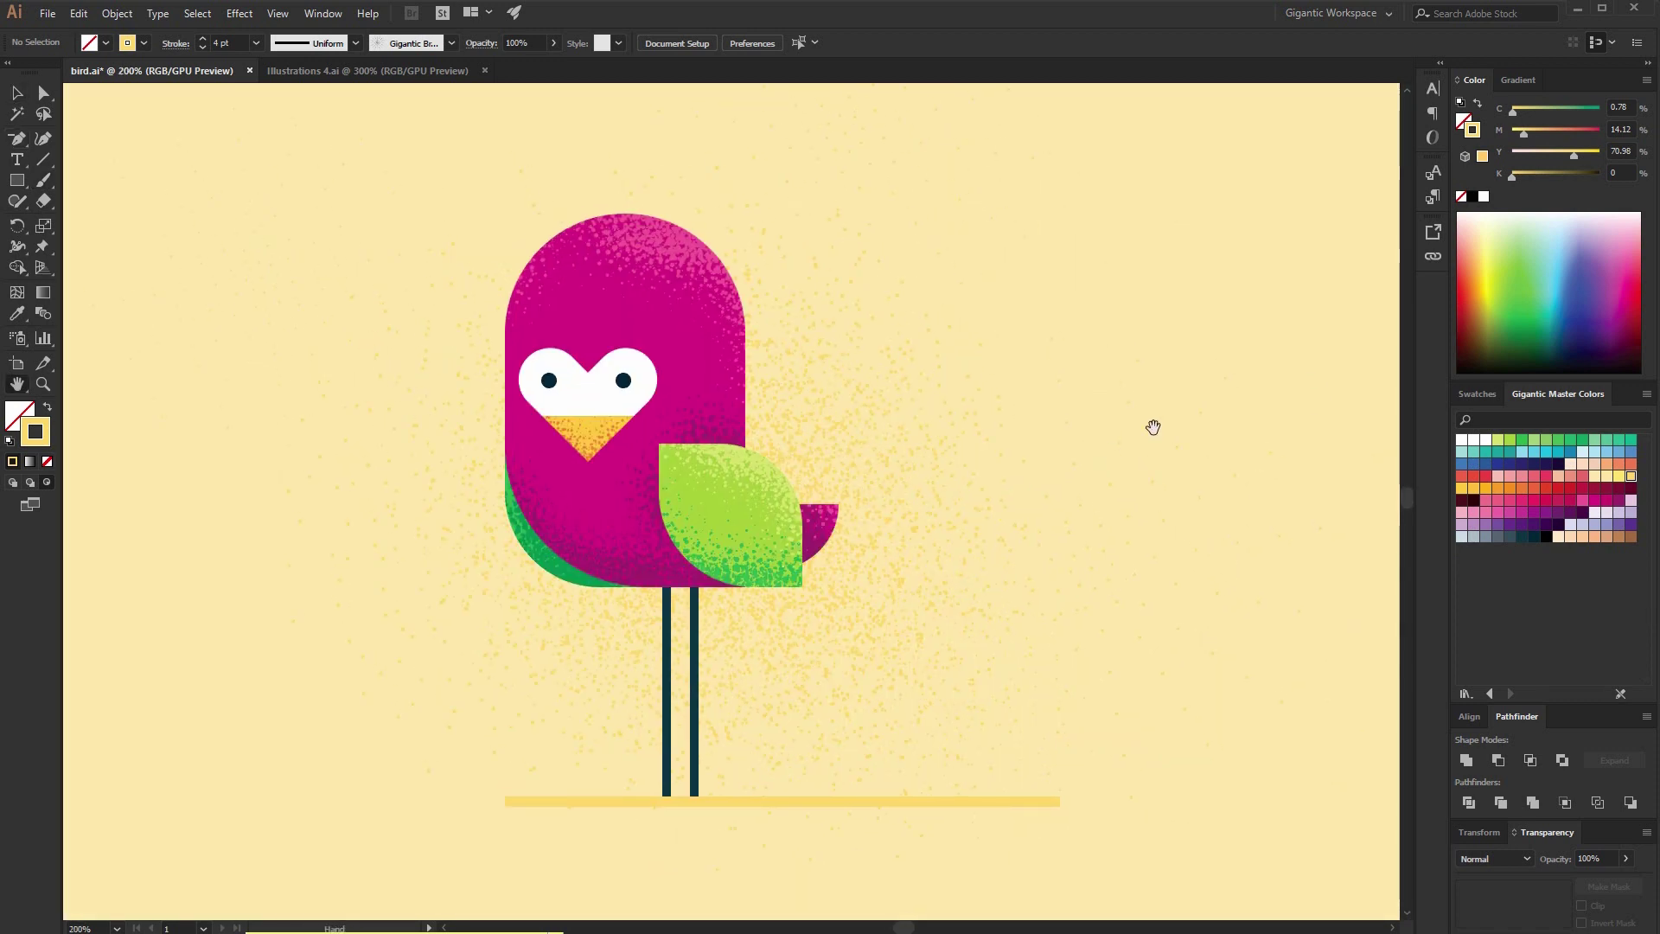